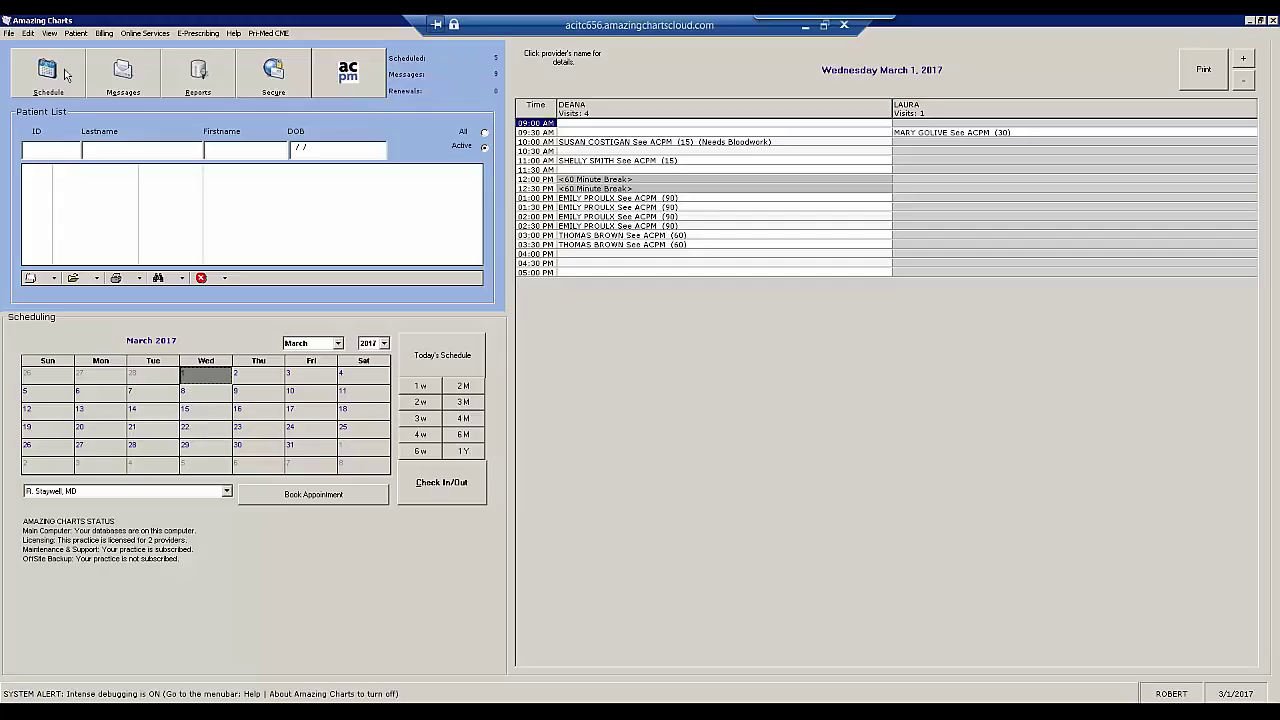
- Open the practice management module and go to its Appointment Scheduling book
{"action": "left_click", "coordinate": [348, 77]}
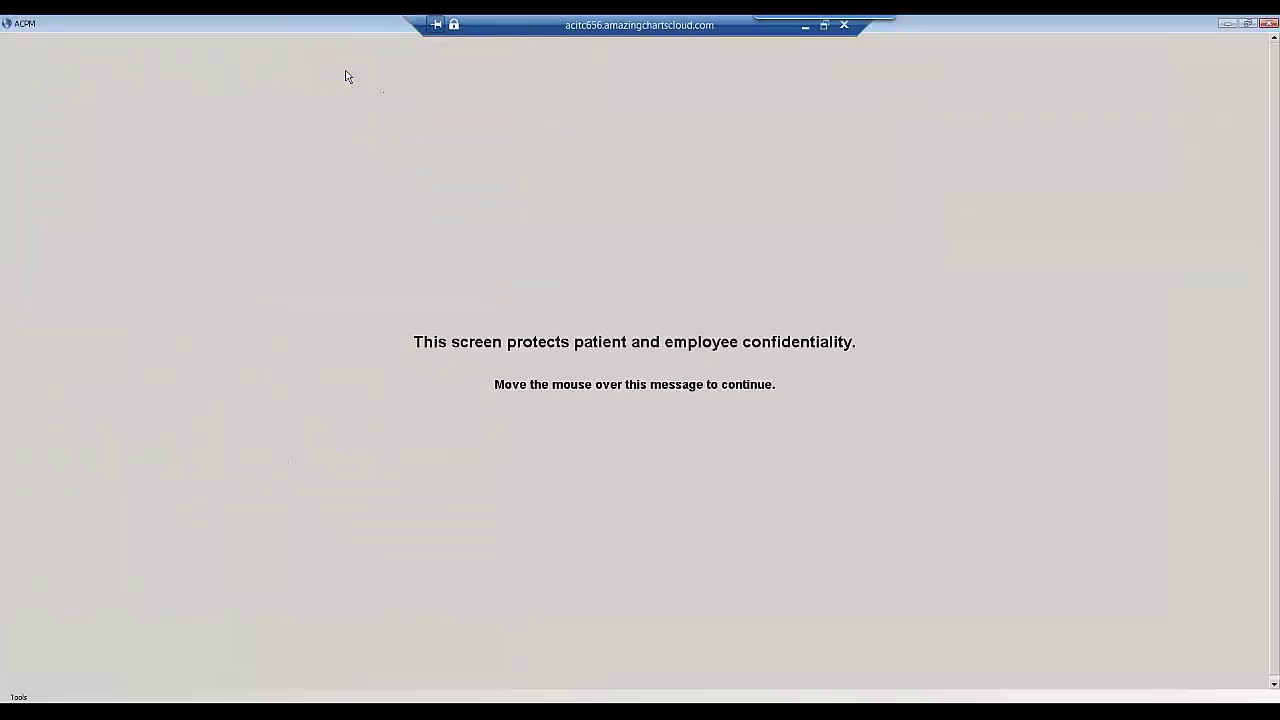
{"action": "mouse_move", "coordinate": [660, 380]}
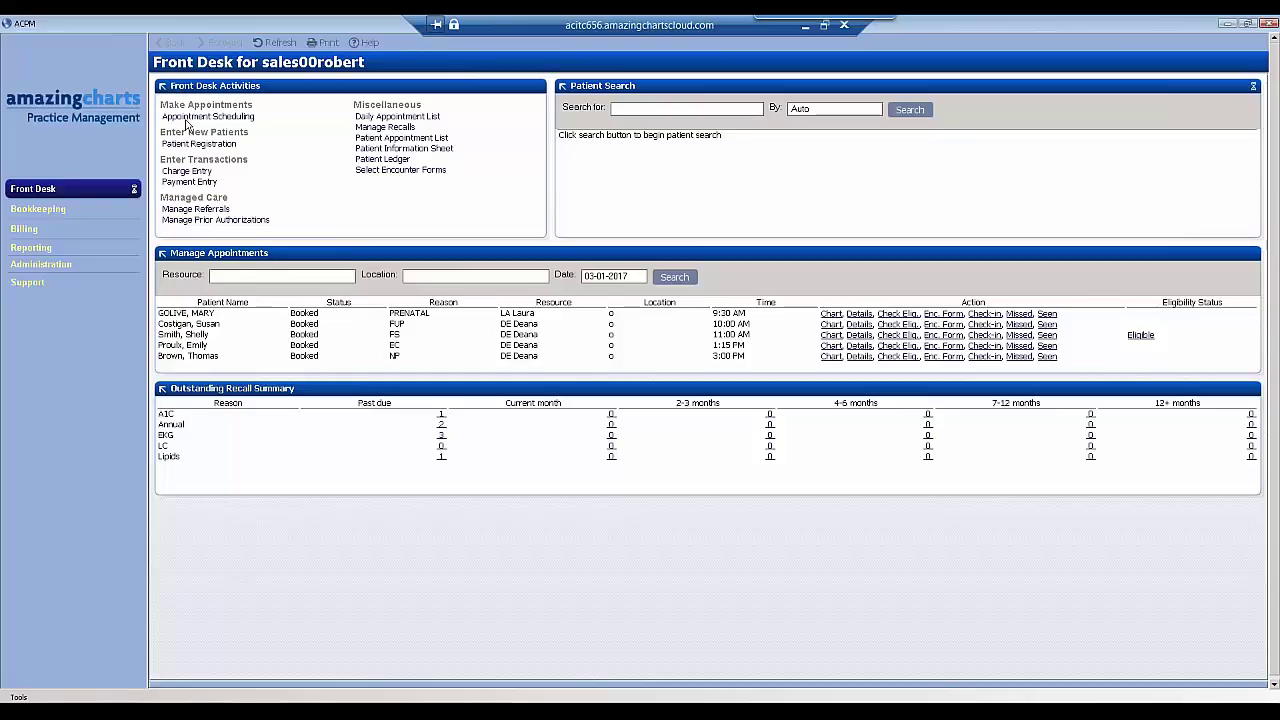
{"action": "left_click", "coordinate": [218, 118]}
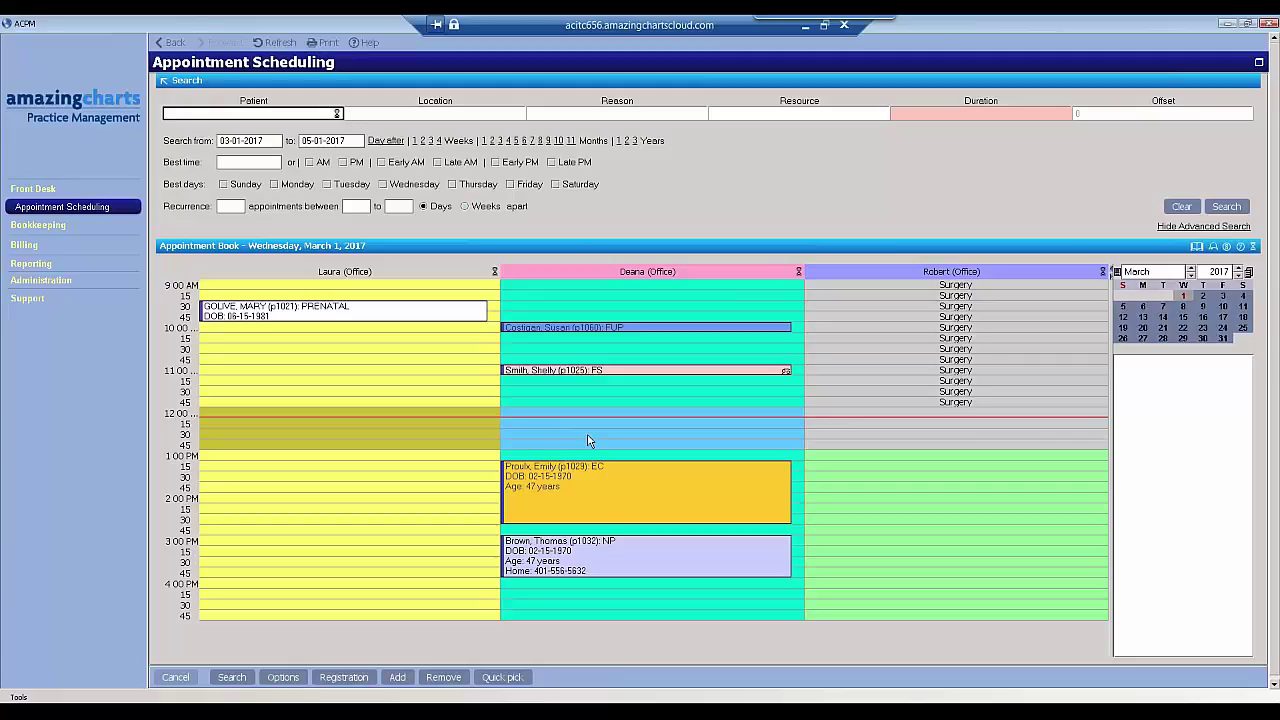
- Examine the scheduled appointments' details and the eligibility options for the 11:00 AM appointment
{"action": "mouse_move", "coordinate": [610, 329]}
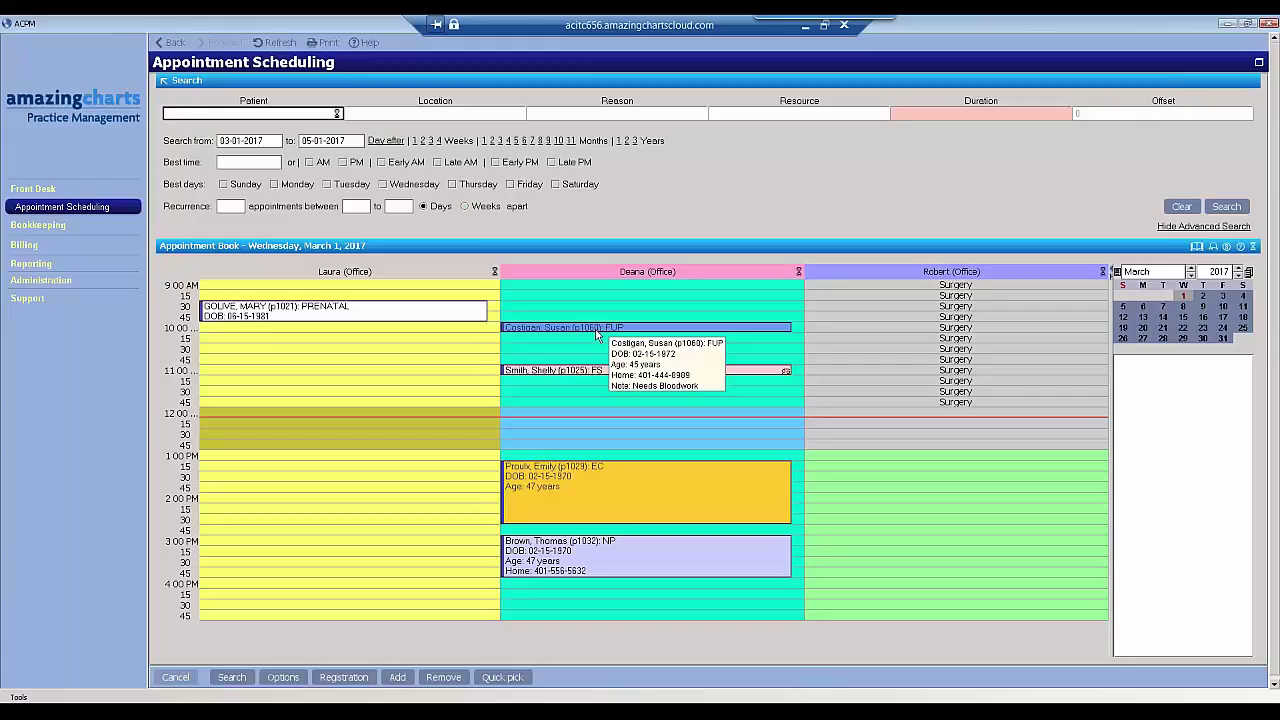
{"action": "mouse_move", "coordinate": [614, 567]}
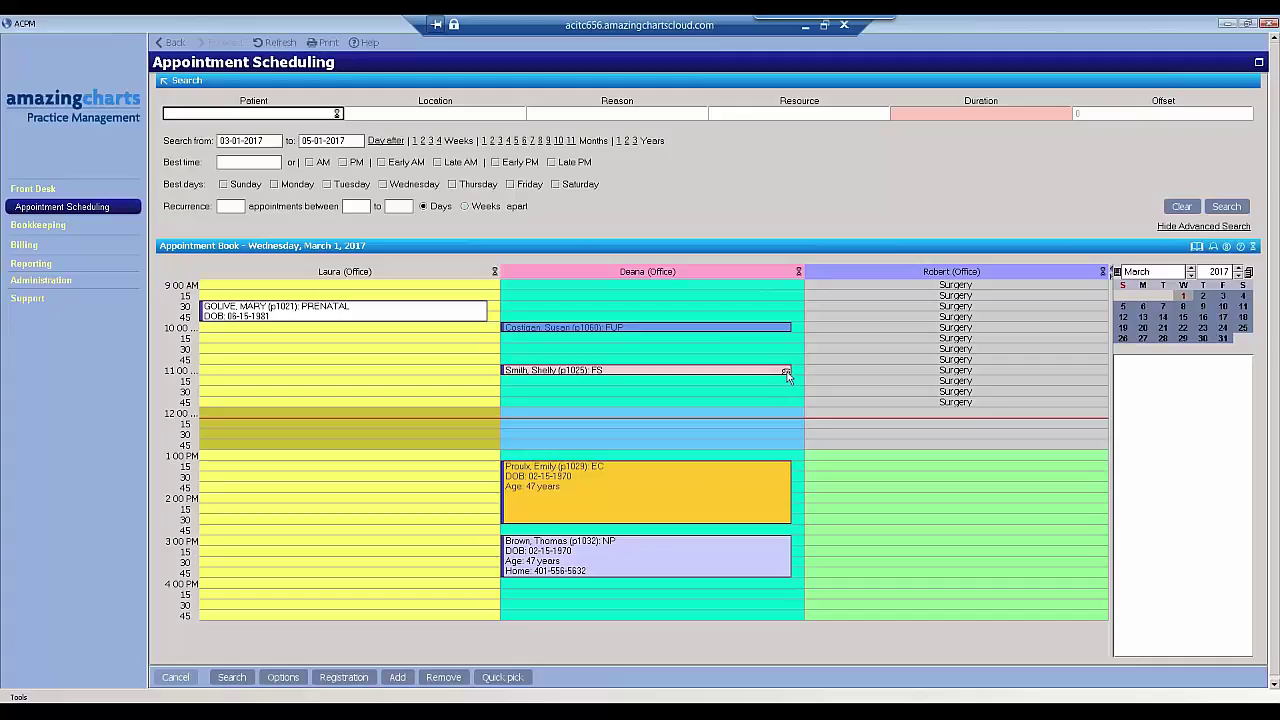
{"action": "mouse_move", "coordinate": [786, 374]}
{"action": "right_click", "coordinate": [779, 374]}
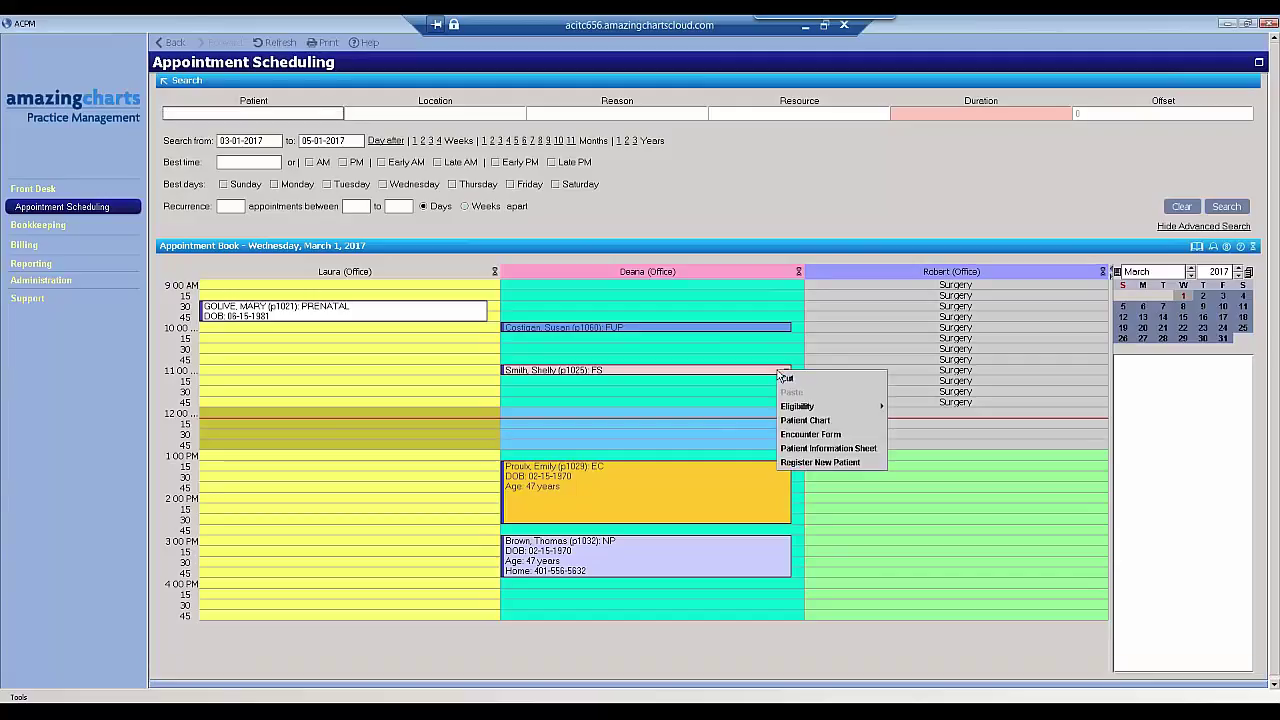
{"action": "mouse_move", "coordinate": [797, 407]}
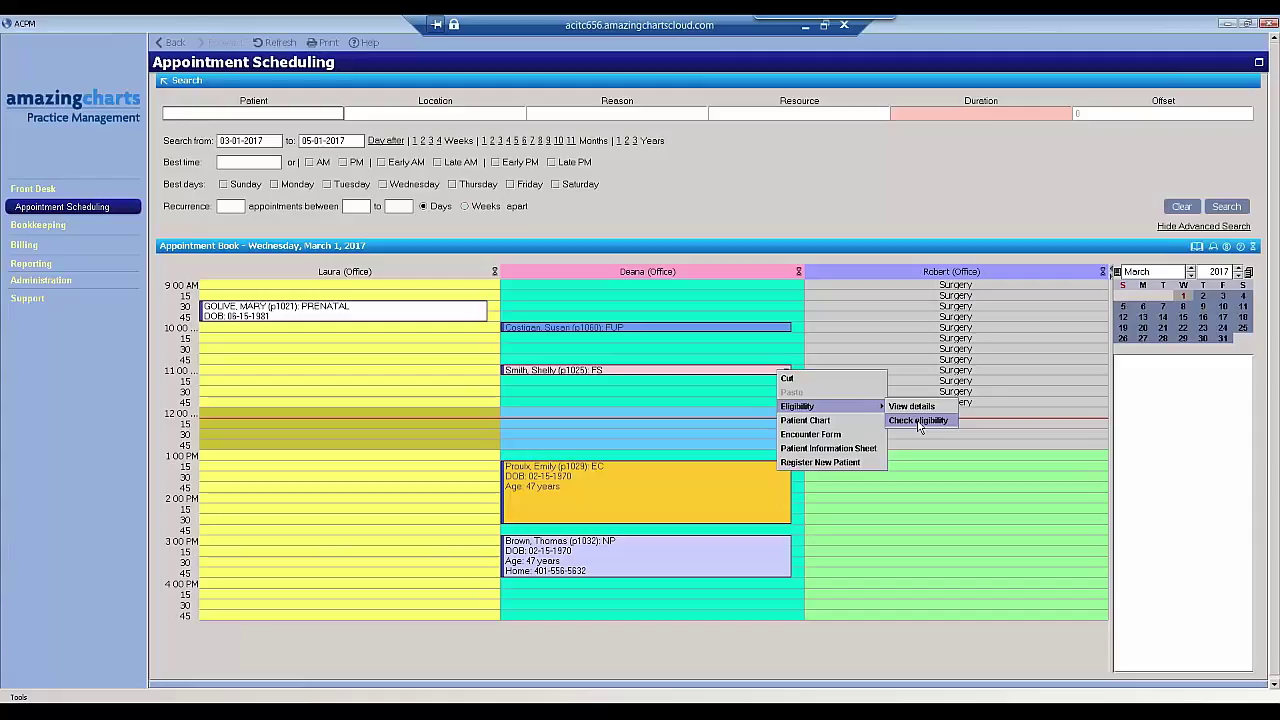
{"action": "left_click", "coordinate": [717, 189]}
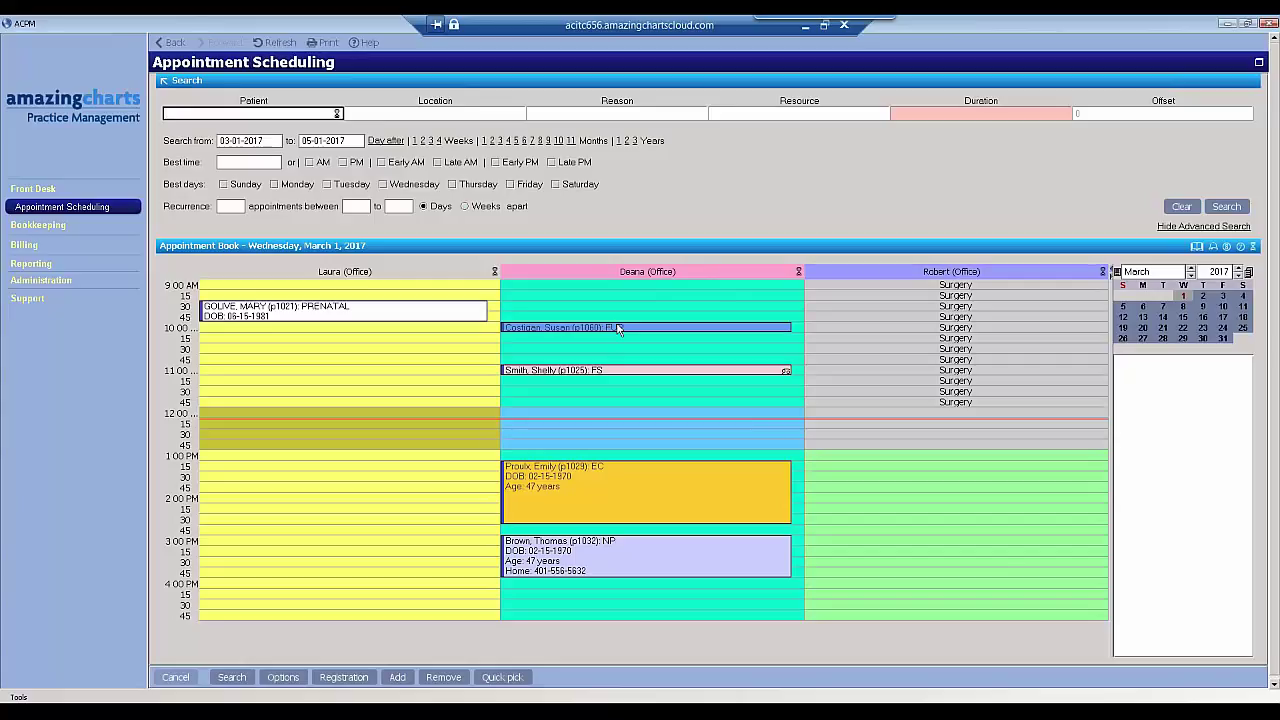
- Open the patient chart from the 10:00 AM appointment and display the patient's appointment history
{"action": "right_click", "coordinate": [618, 329]}
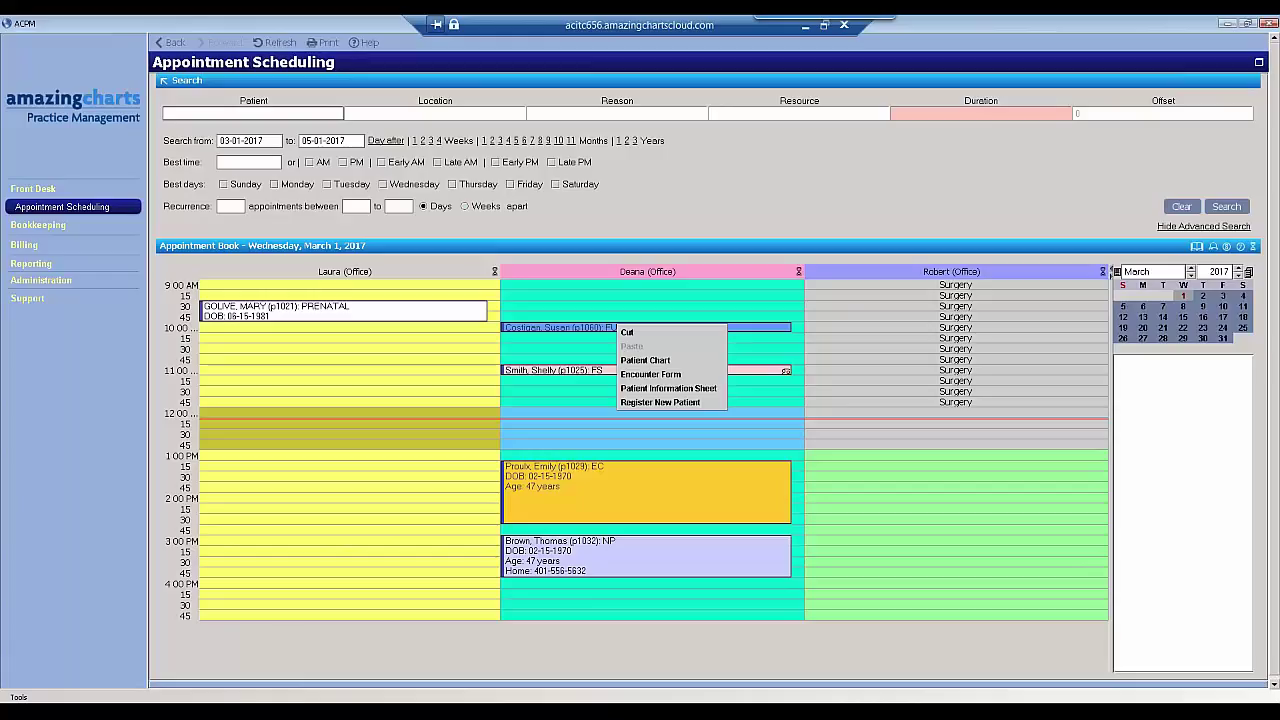
{"action": "left_click", "coordinate": [645, 360]}
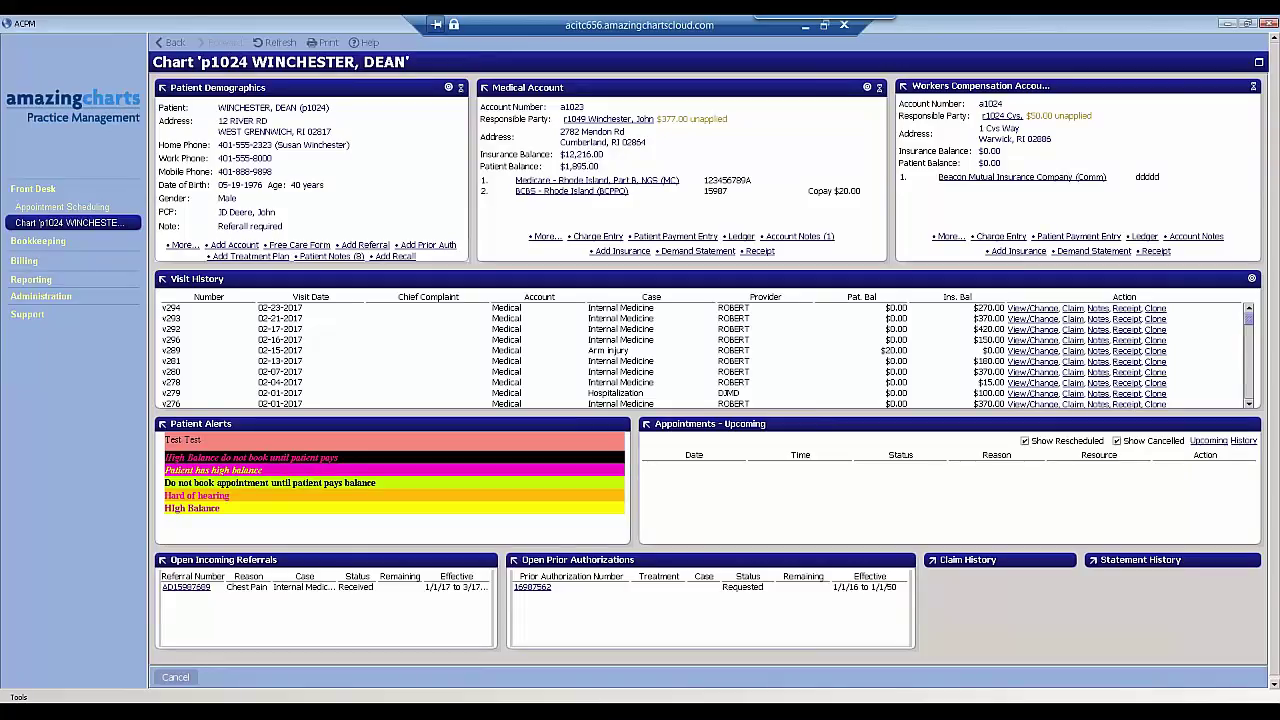
{"action": "left_click", "coordinate": [1243, 440]}
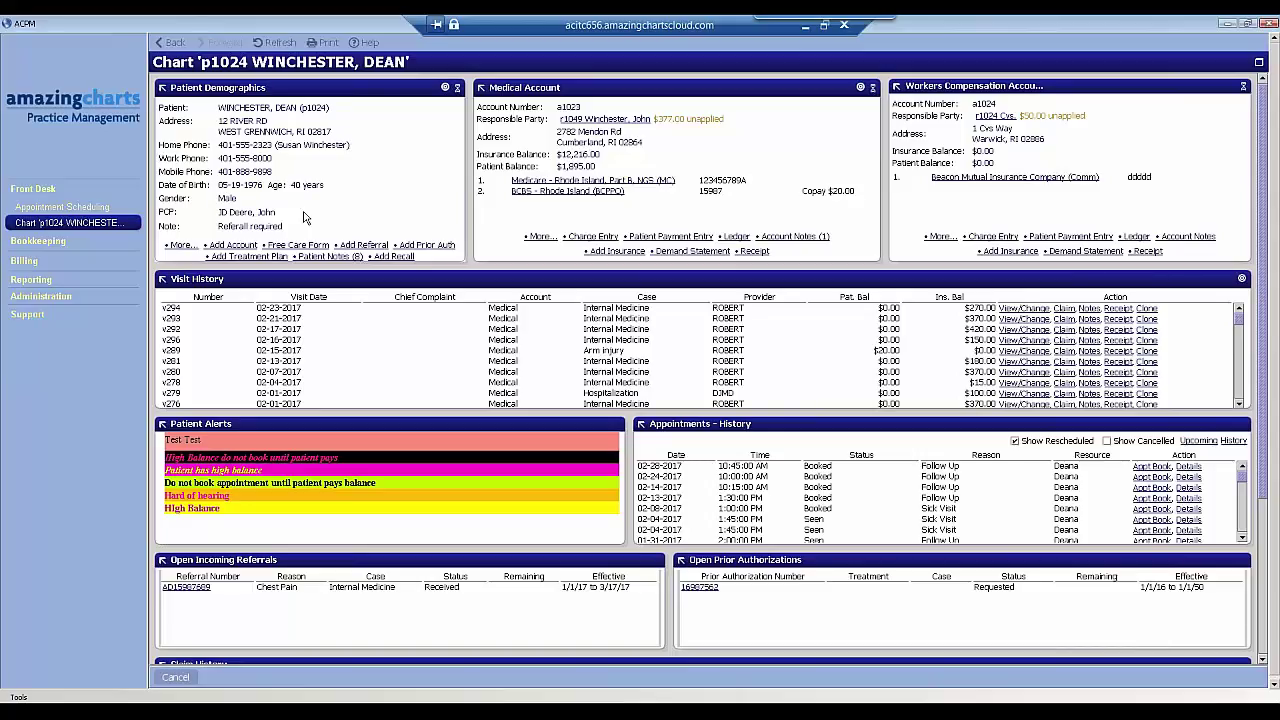
- View the full patient demographics record from the chart, then return to the chart
{"action": "left_click", "coordinate": [180, 246]}
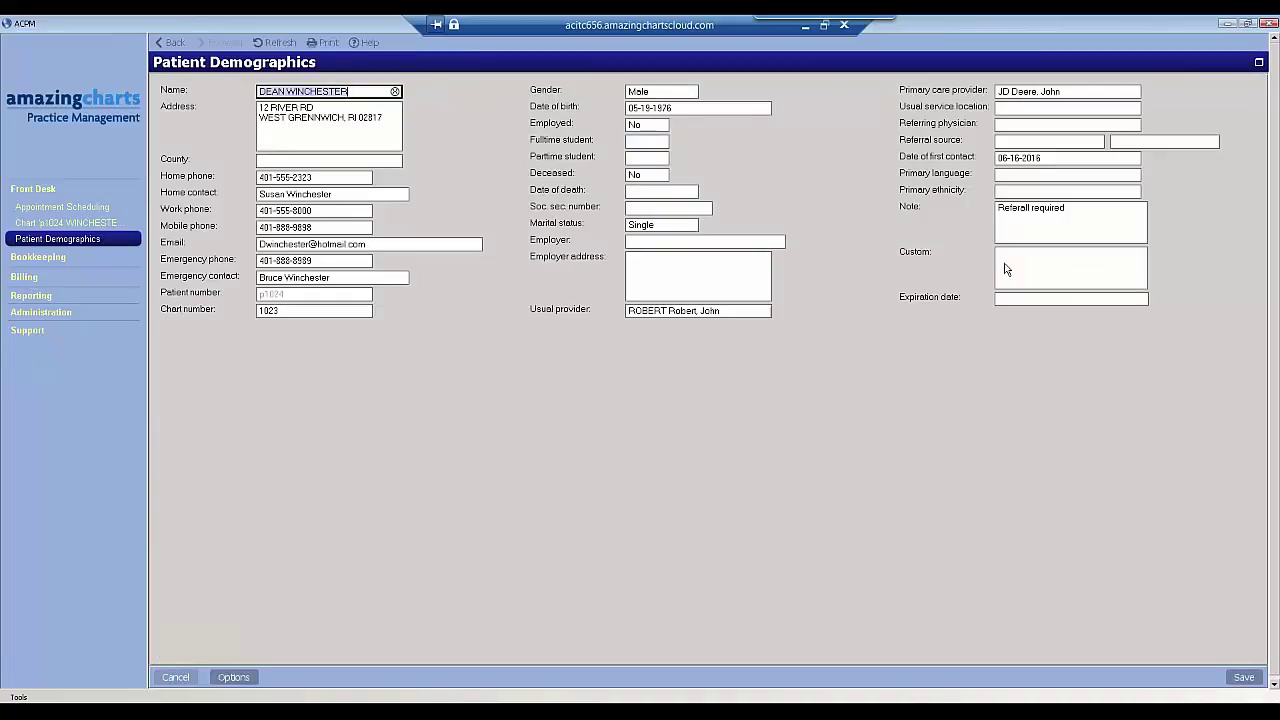
{"action": "left_click", "coordinate": [1259, 63]}
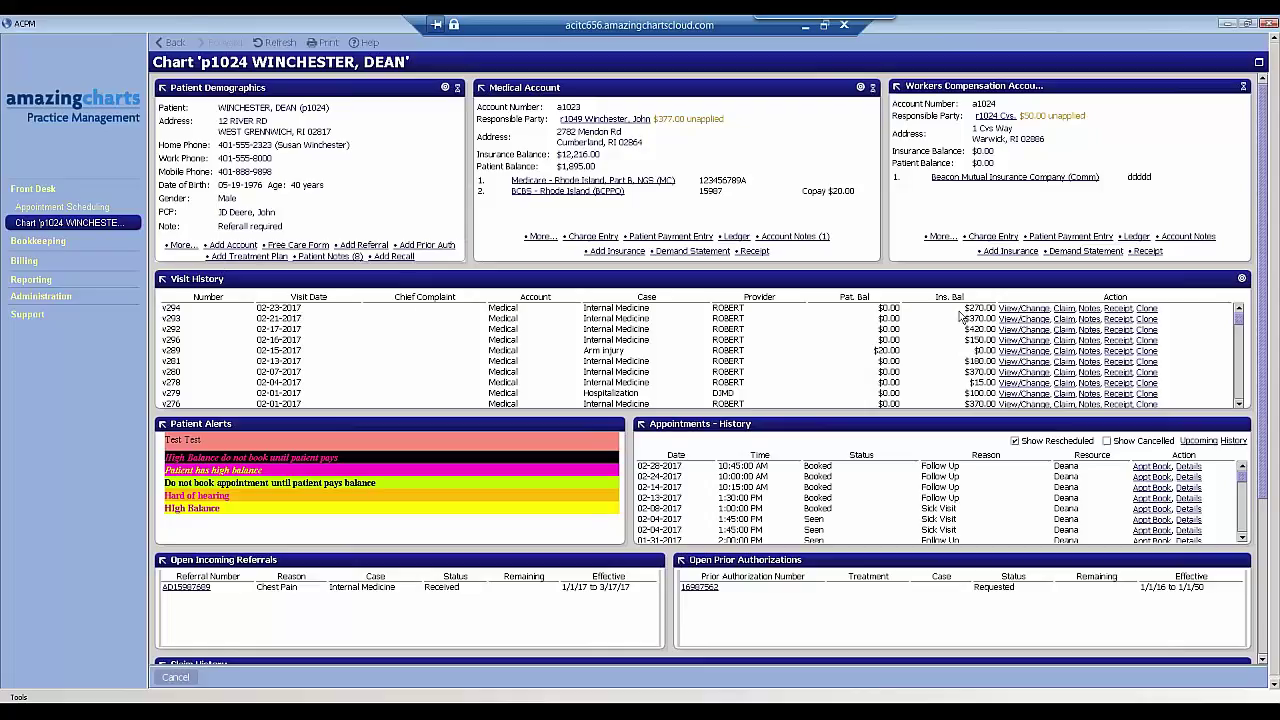
- Examine the chart's visit history, alerts, referrals, prior authorizations, claim history and statement history
{"action": "left_click", "coordinate": [1264, 661]}
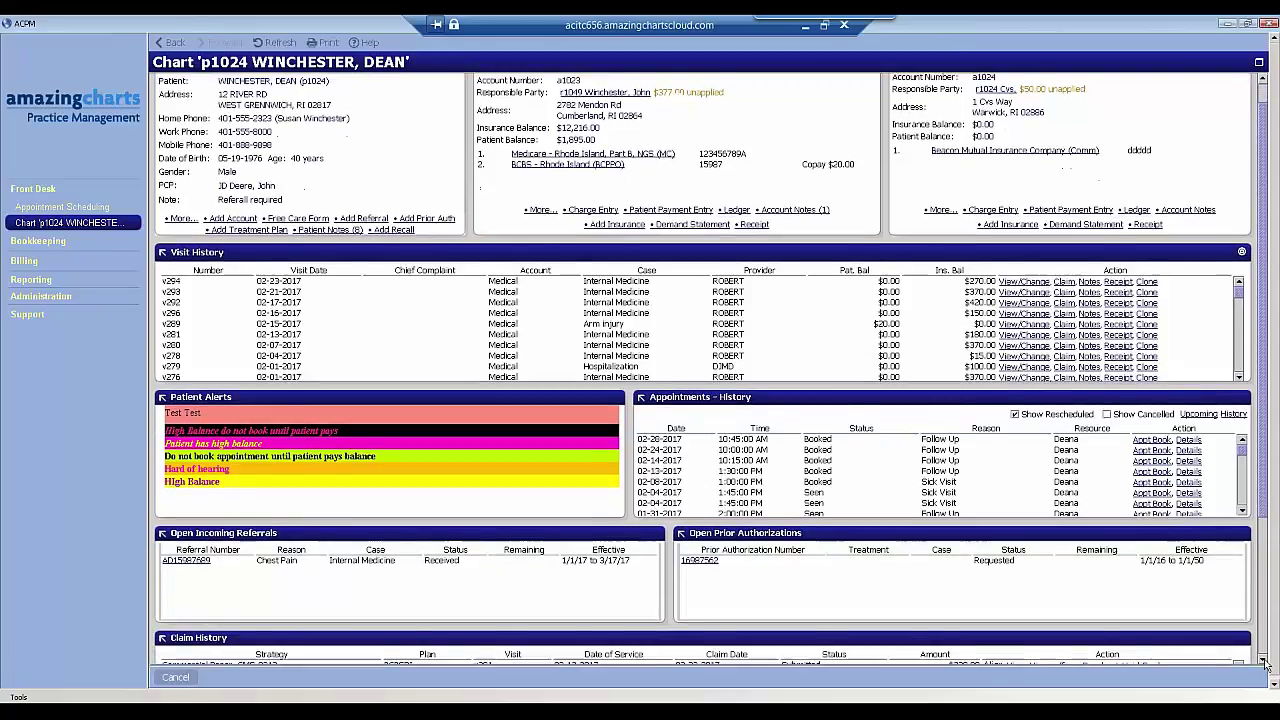
{"action": "left_click", "coordinate": [1264, 661]}
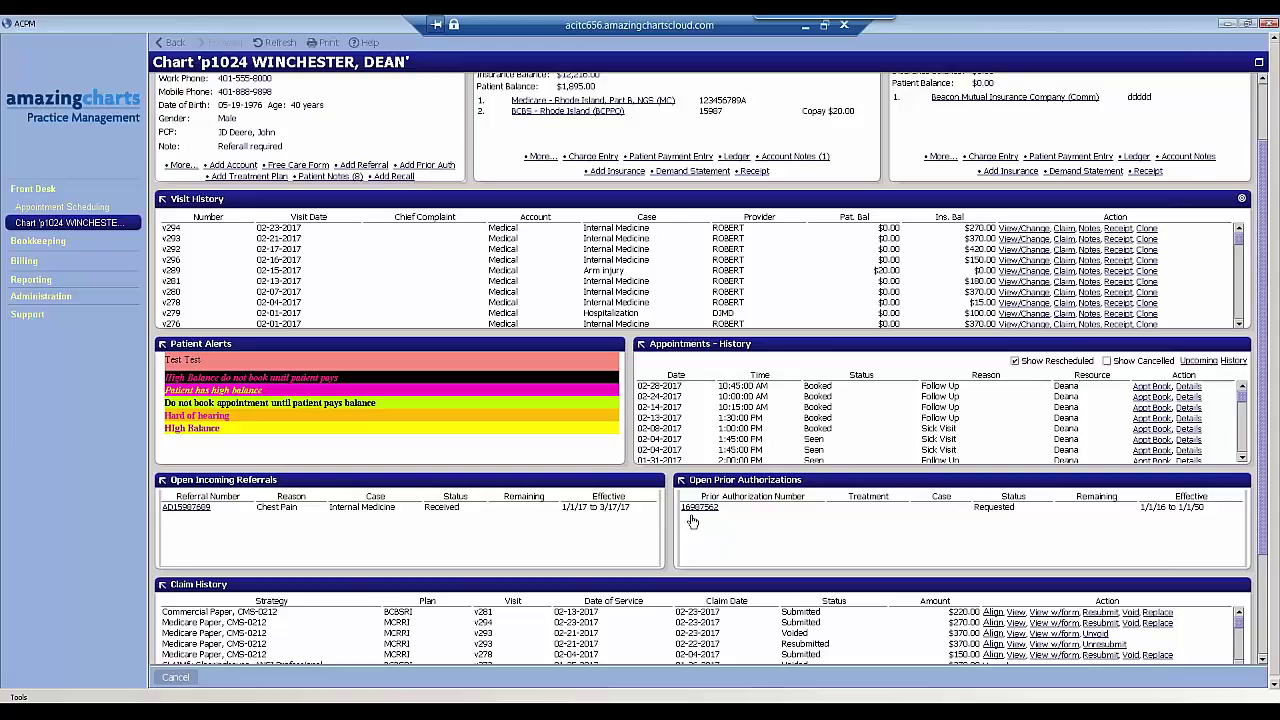
{"action": "left_click", "coordinate": [1264, 663]}
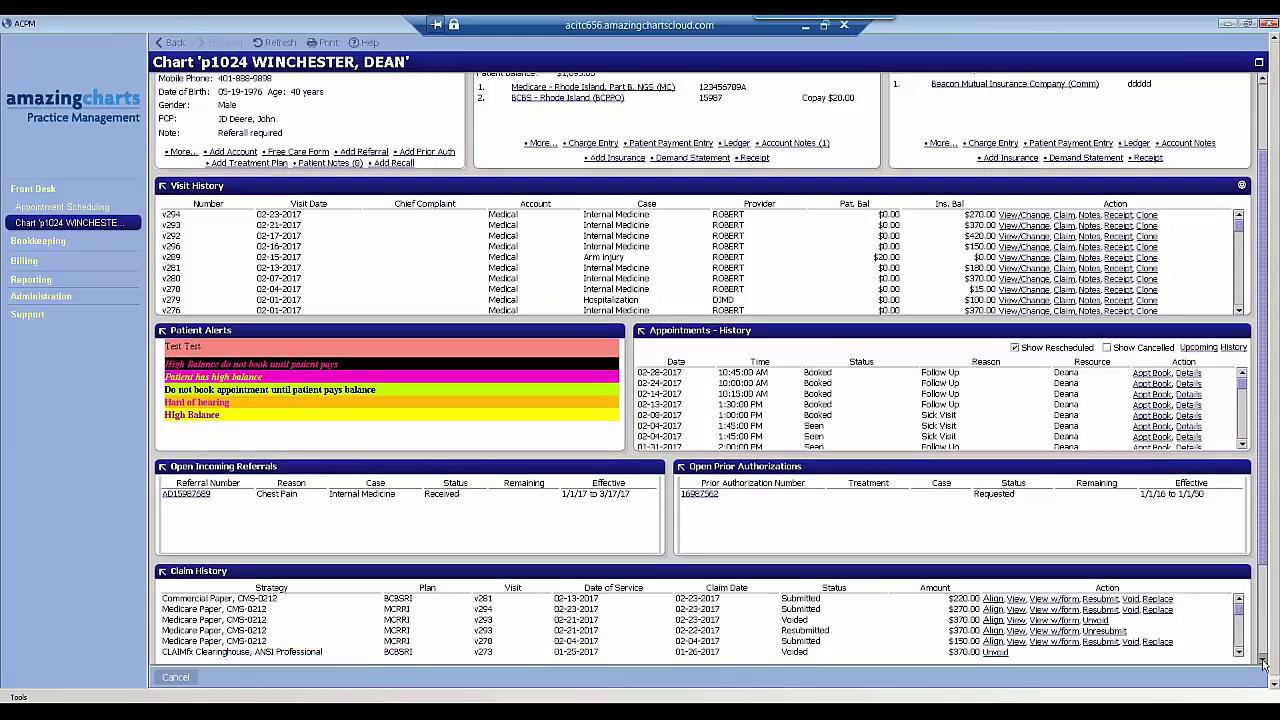
{"action": "left_click", "coordinate": [1264, 663]}
{"action": "left_click", "coordinate": [1264, 663]}
{"action": "left_click", "coordinate": [1264, 663]}
{"action": "left_click", "coordinate": [1264, 663]}
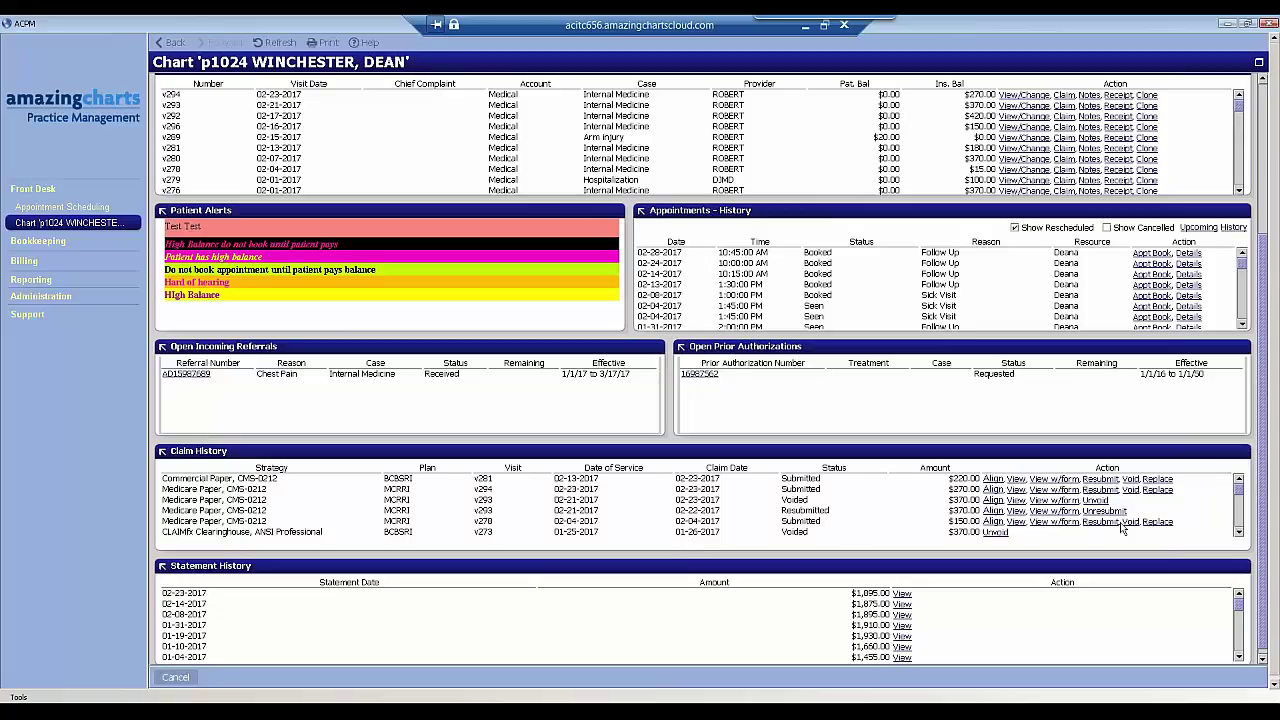
{"action": "left_click", "coordinate": [1264, 662]}
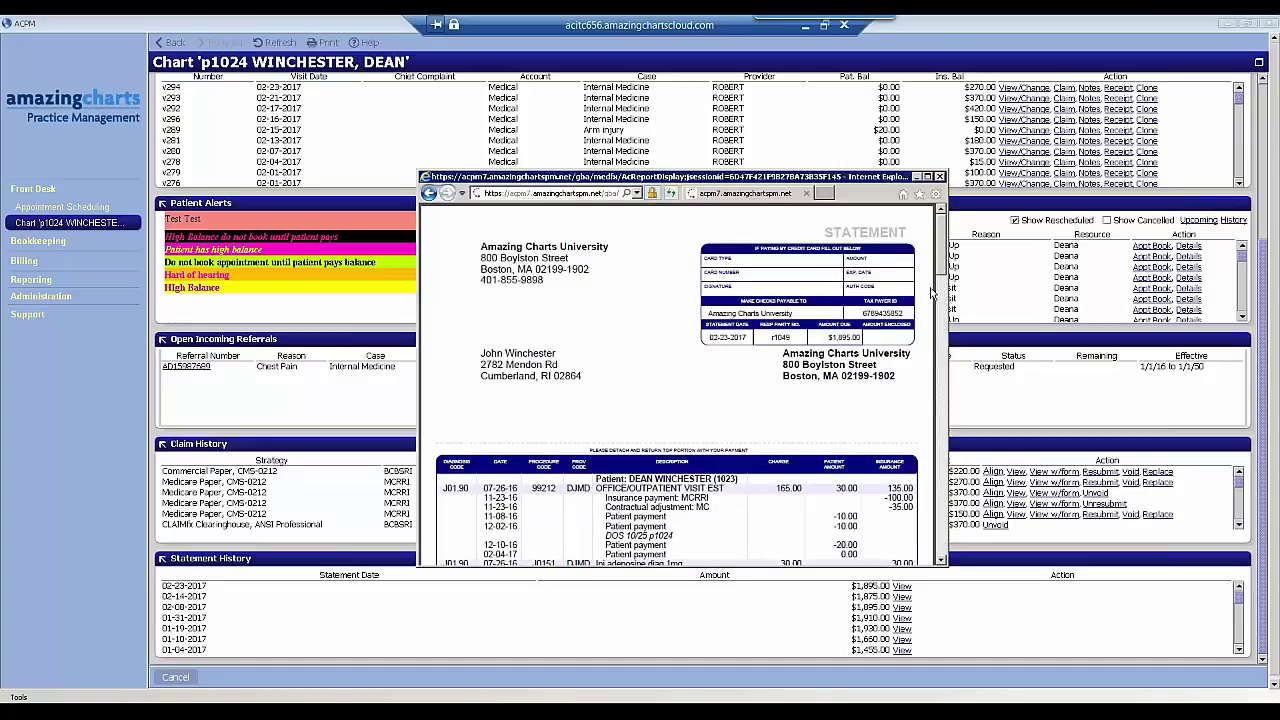
- Review the patient's 02-23-2017 statement, close it, and return to the appointment book
{"action": "mouse_move", "coordinate": [940, 263]}
{"action": "left_mouse_down"}
{"action": "mouse_move", "coordinate": [955, 347]}
{"action": "mouse_move", "coordinate": [944, 240]}
{"action": "left_mouse_up"}
{"action": "left_click", "coordinate": [940, 178]}
{"action": "scroll", "coordinate": [1265, 497], "scroll_direction": "up", "scroll_amount": 1}
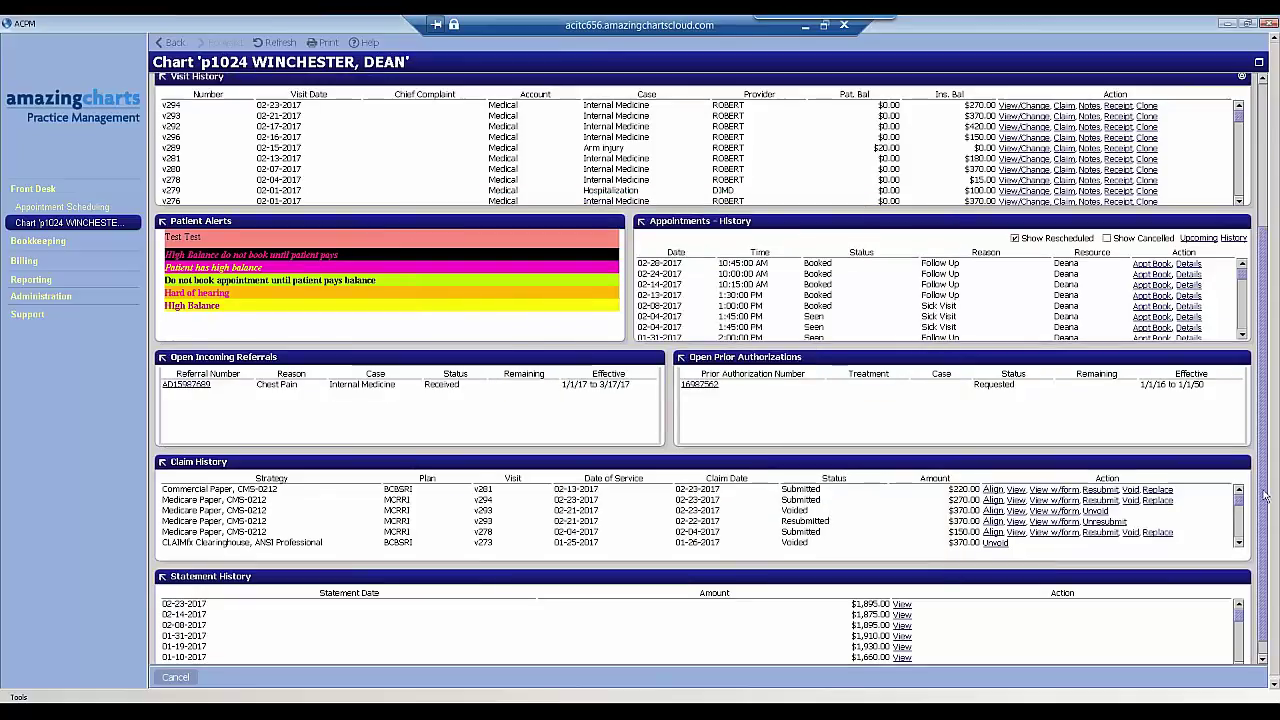
{"action": "scroll", "coordinate": [1265, 497], "scroll_direction": "up", "scroll_amount": 2}
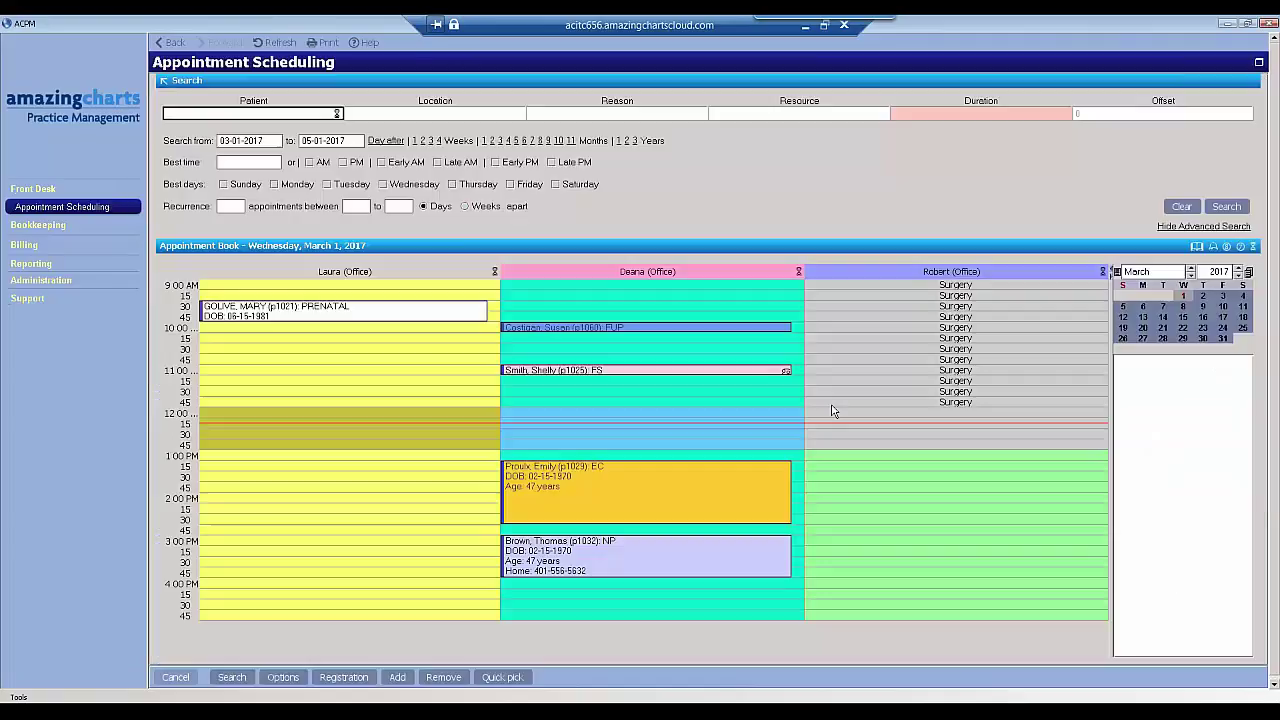
- Examine the actions available for the 10:00 AM and 11:00 AM appointments in the appointment book
{"action": "right_click", "coordinate": [614, 334]}
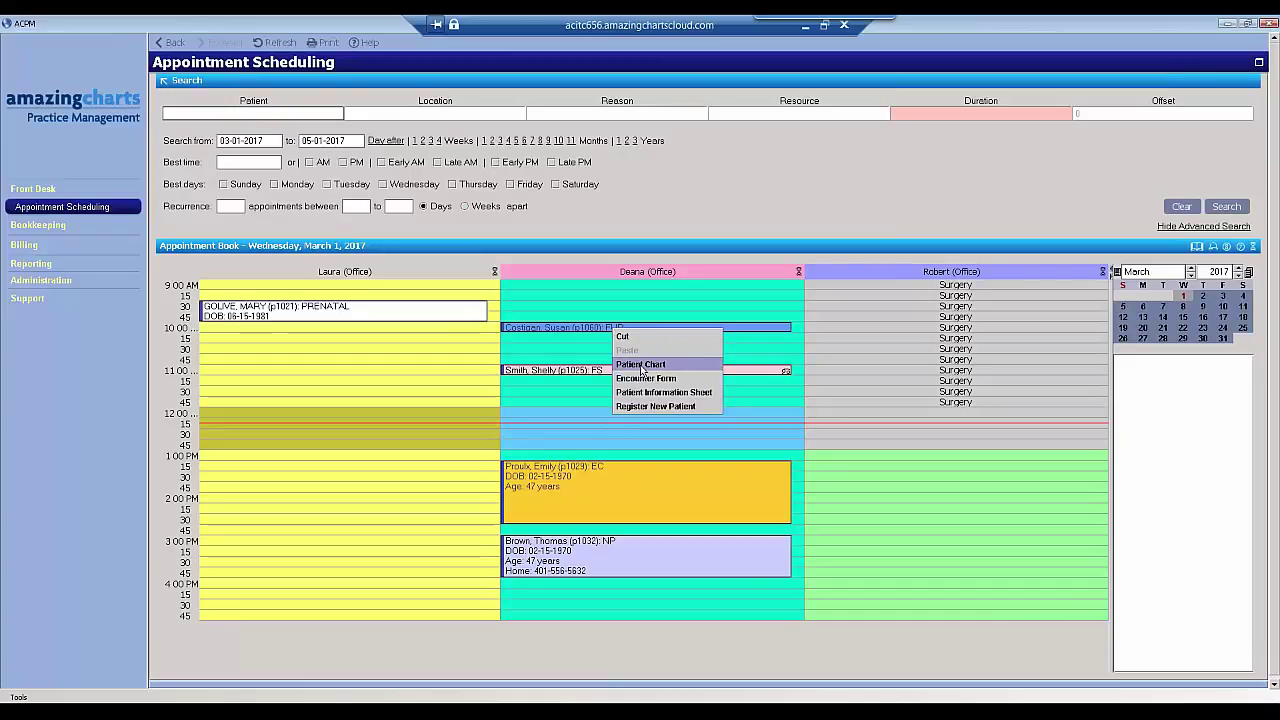
{"action": "left_click", "coordinate": [575, 374]}
{"action": "right_click", "coordinate": [573, 370]}
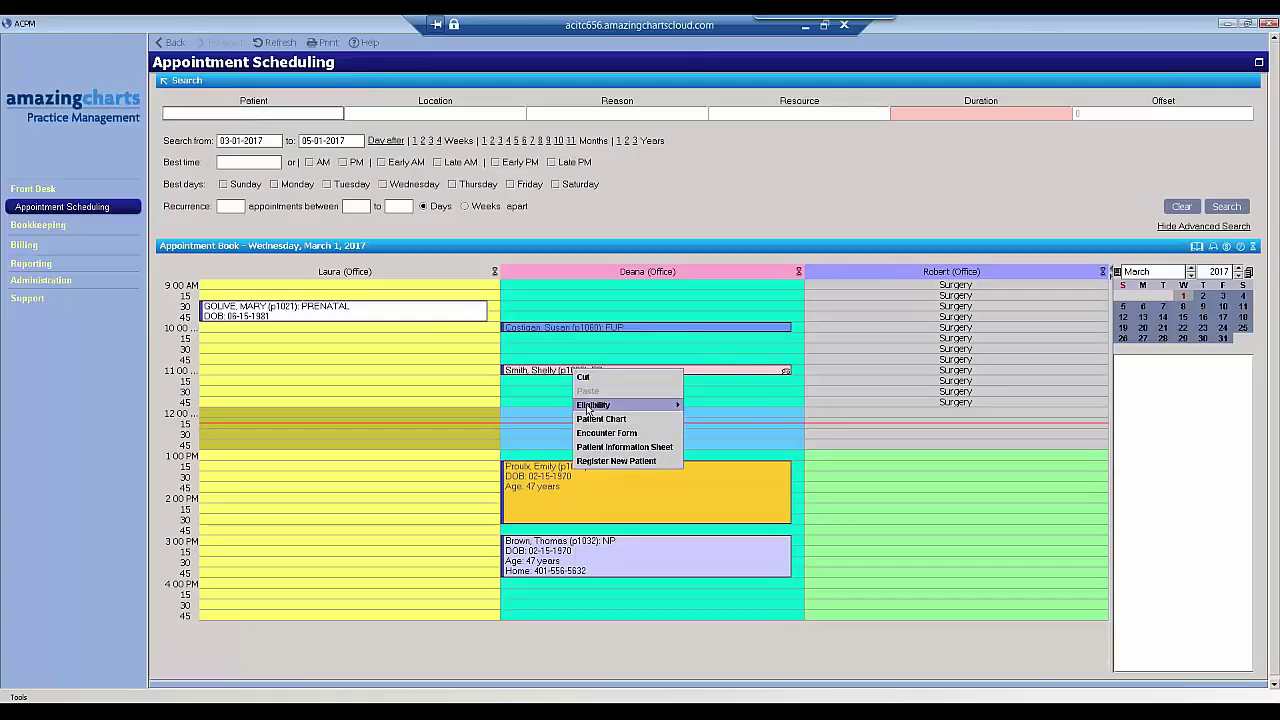
{"action": "mouse_move", "coordinate": [590, 405]}
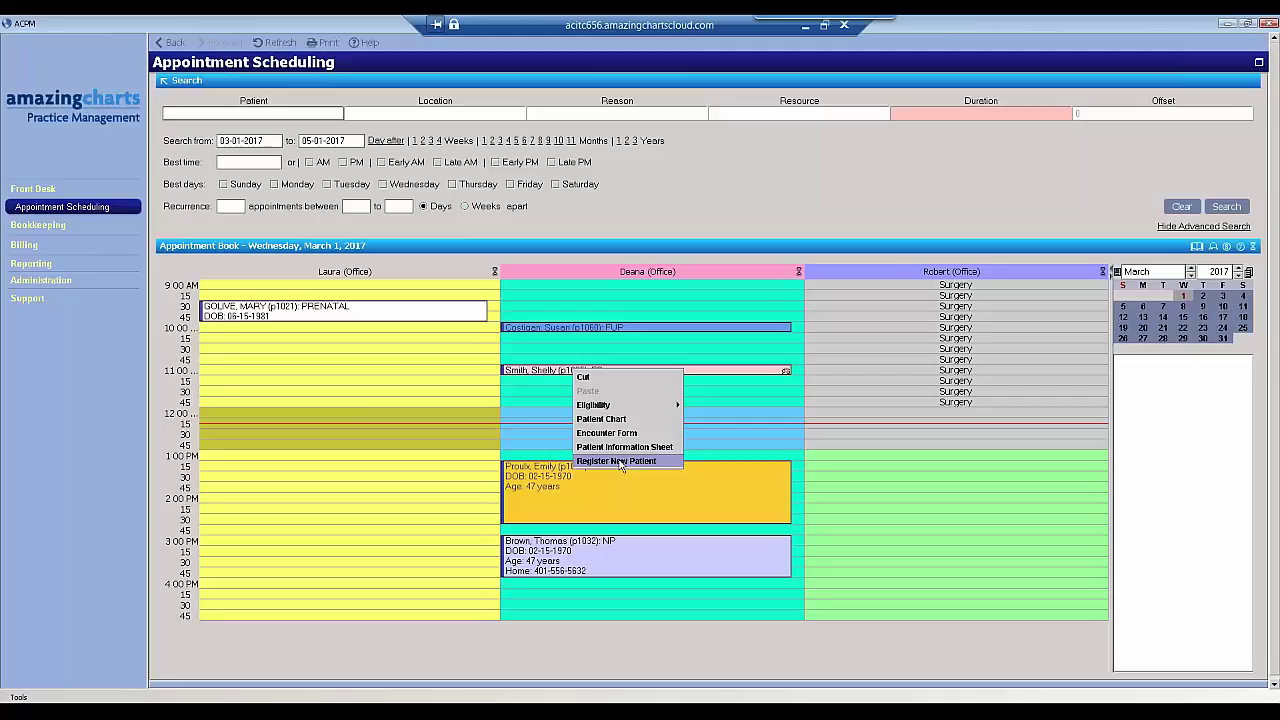
- Open a blank new-patient registration form, review its required demographic, account and insurance fields, and close it without saving
{"action": "left_click", "coordinate": [616, 461]}
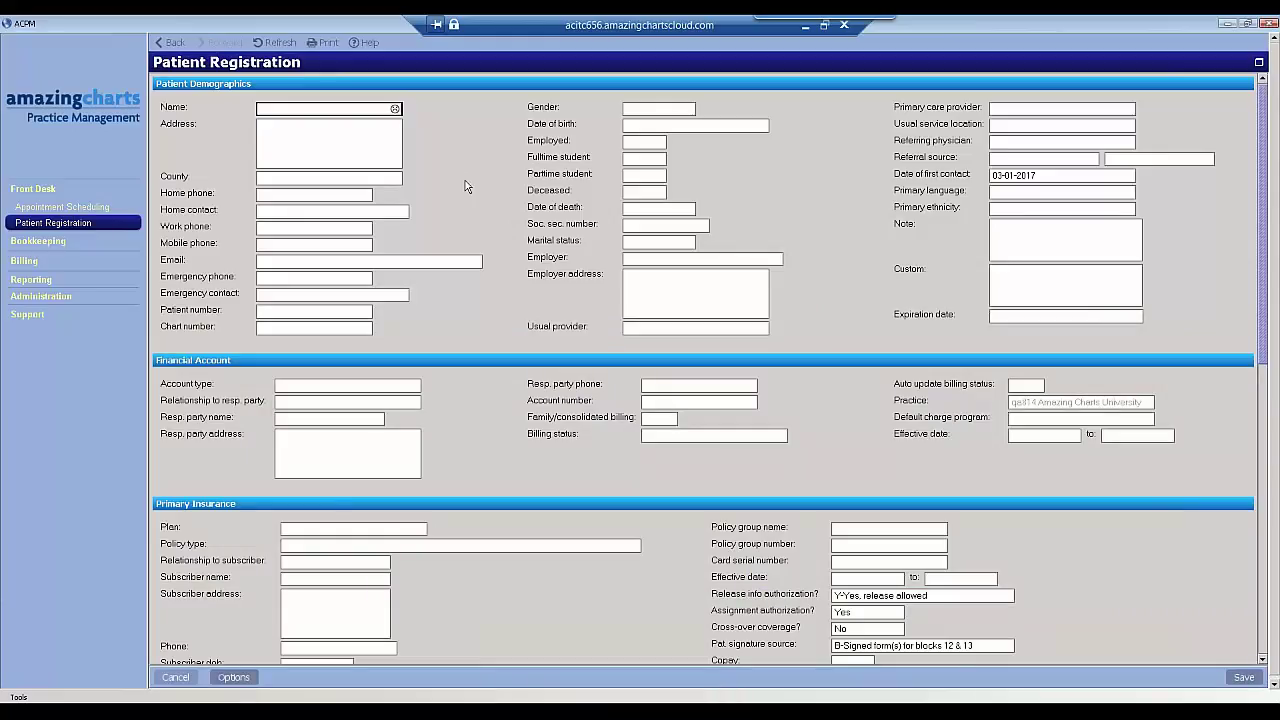
{"action": "left_click", "coordinate": [339, 148]}
{"action": "left_click", "coordinate": [674, 108]}
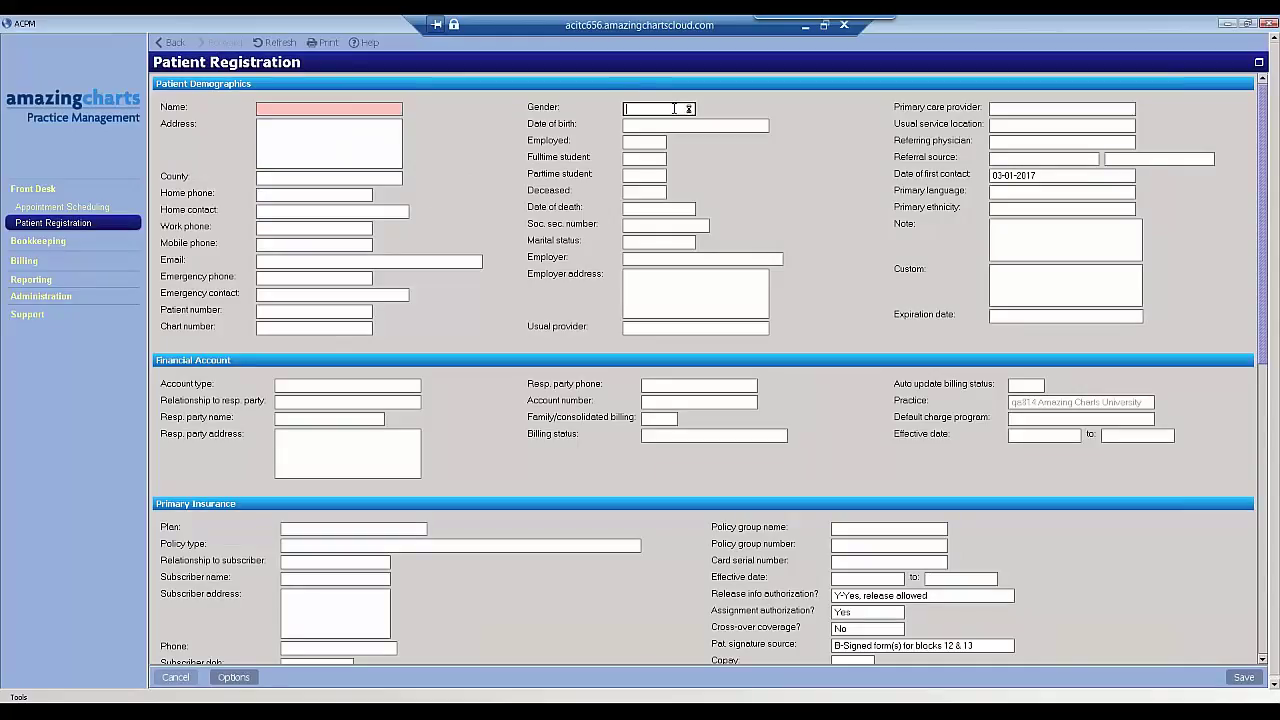
{"action": "key", "text": "Tab"}
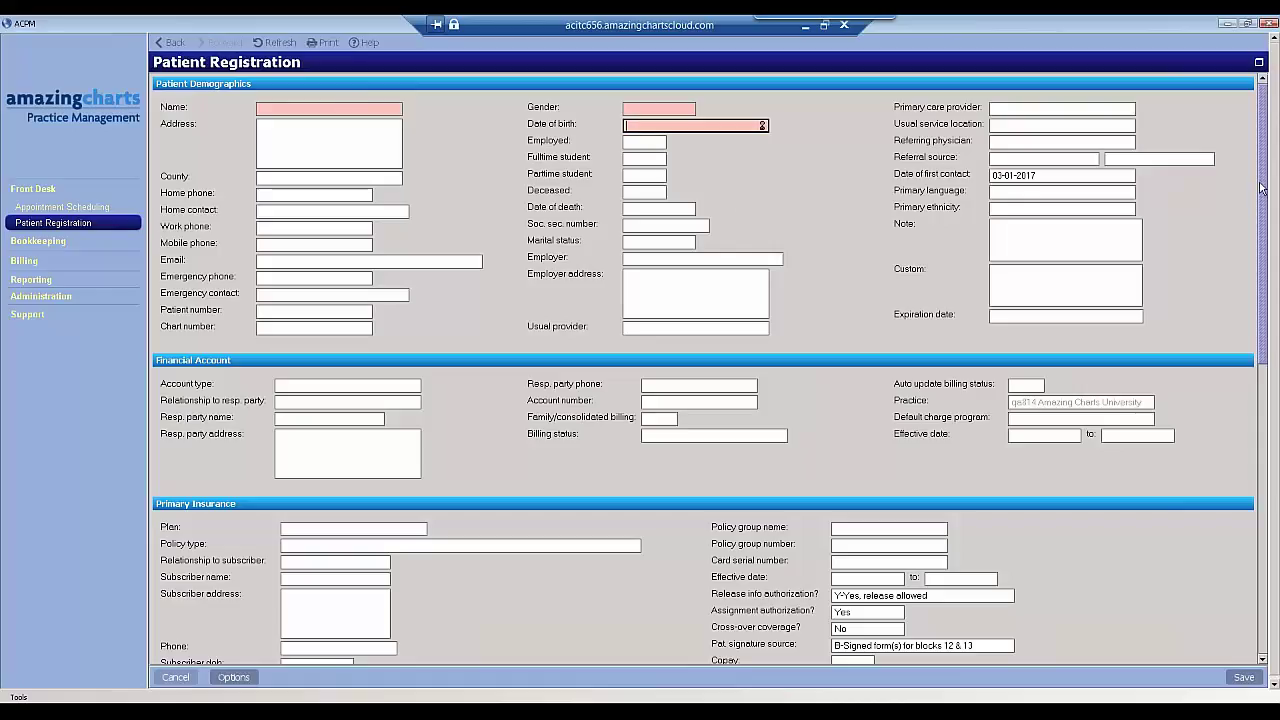
{"action": "left_click_drag", "start_coordinate": [1263, 188], "coordinate": [1251, 410]}
{"action": "scroll", "coordinate": [1251, 410], "scroll_direction": "up", "scroll_amount": 15}
{"action": "left_click", "coordinate": [1259, 64]}
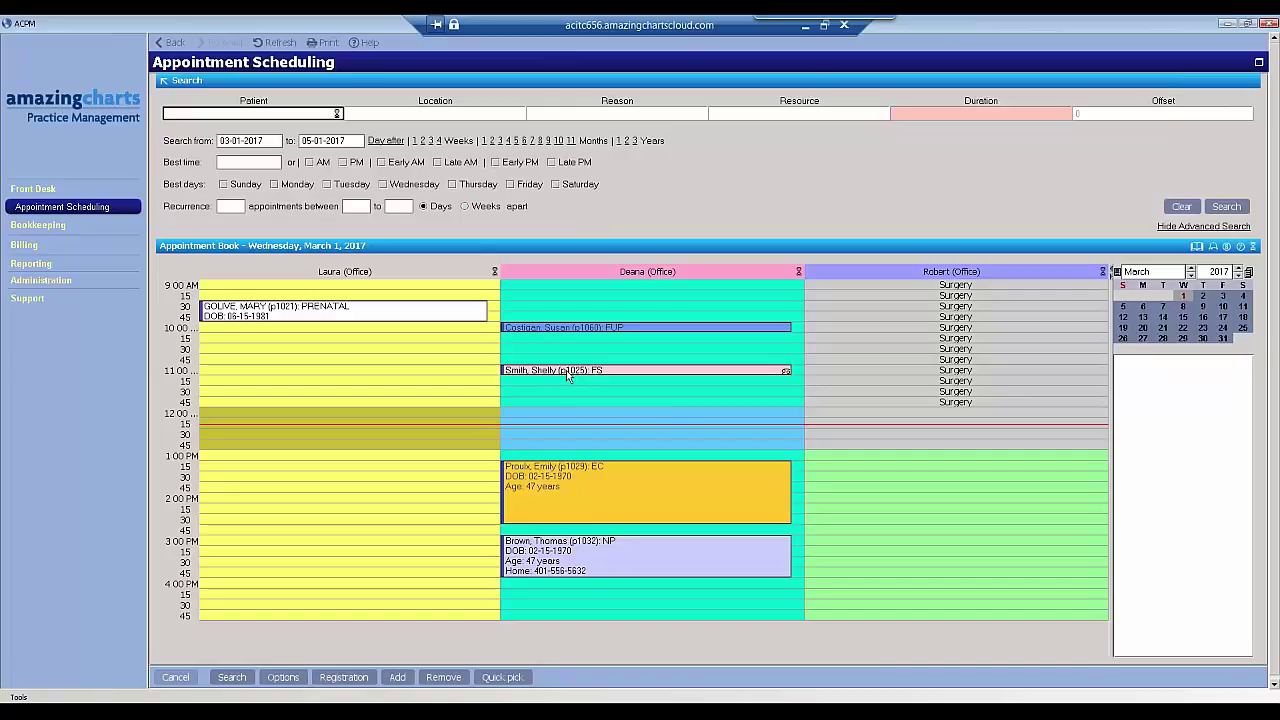
- Show the middle provider's appointment book as a 5-day week starting from today
{"action": "mouse_move", "coordinate": [567, 375]}
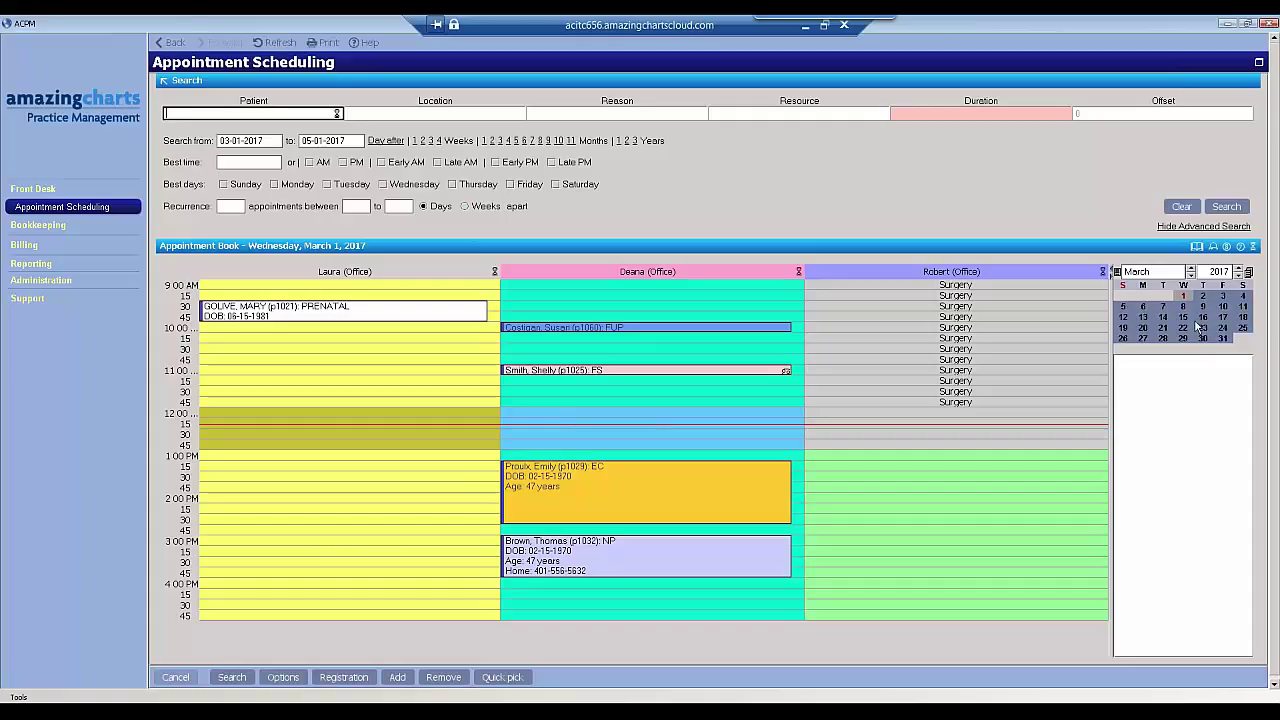
{"action": "left_click", "coordinate": [728, 600]}
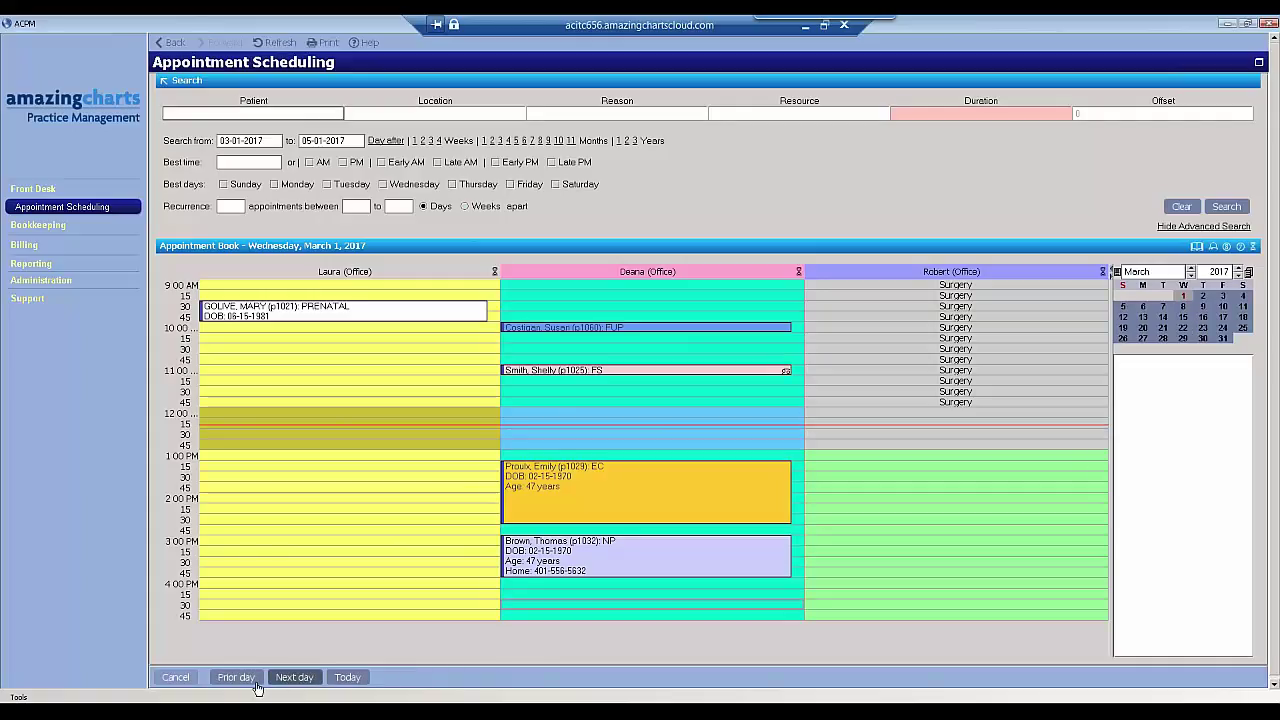
{"action": "left_click", "coordinate": [798, 273]}
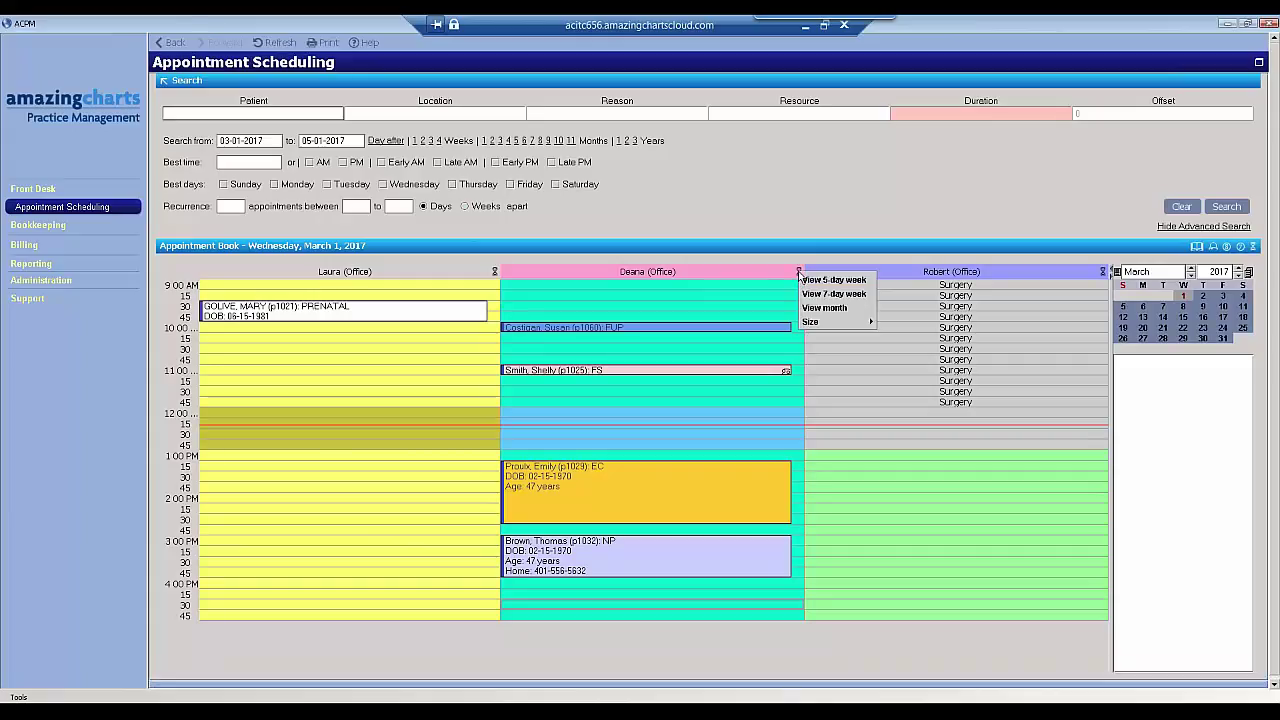
{"action": "left_click", "coordinate": [803, 280]}
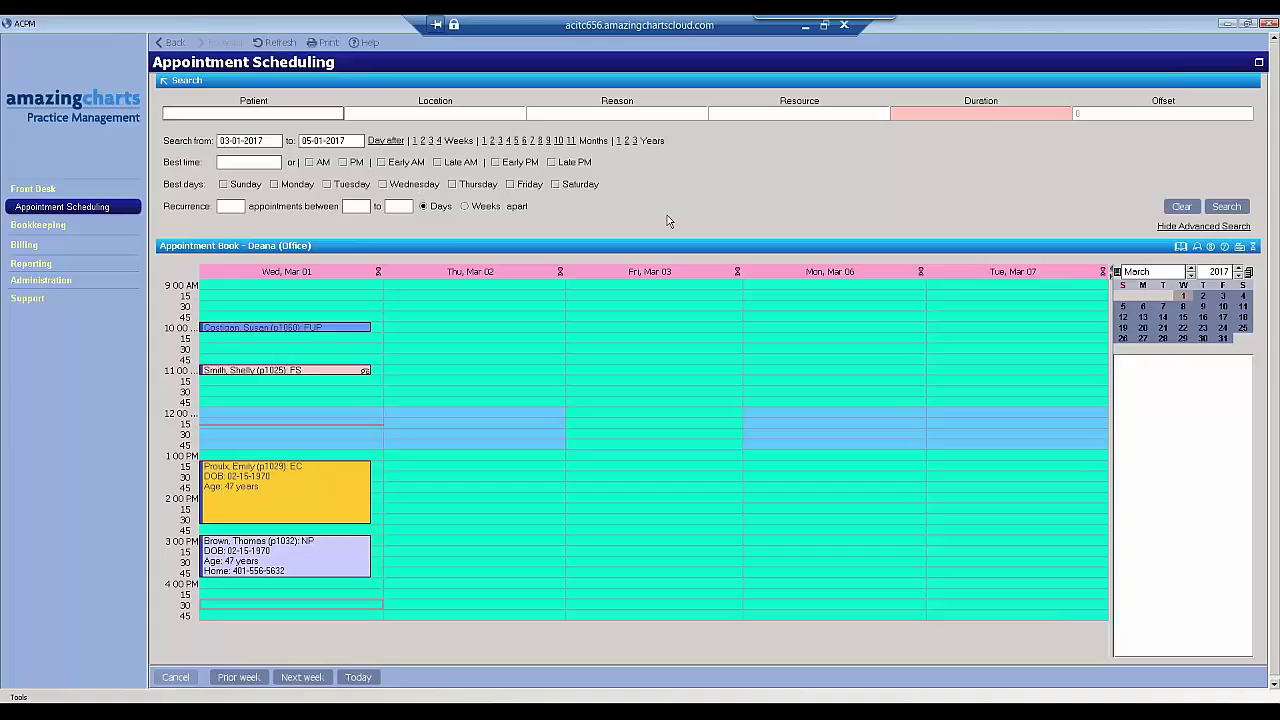
{"action": "left_click", "coordinate": [358, 677]}
- Try to move the 11:00 AM appointment by cutting it for pasting on Wednesday, March 29, and return to today's schedule without pasting
{"action": "left_click_drag", "start_coordinate": [362, 372], "coordinate": [207, 360]}
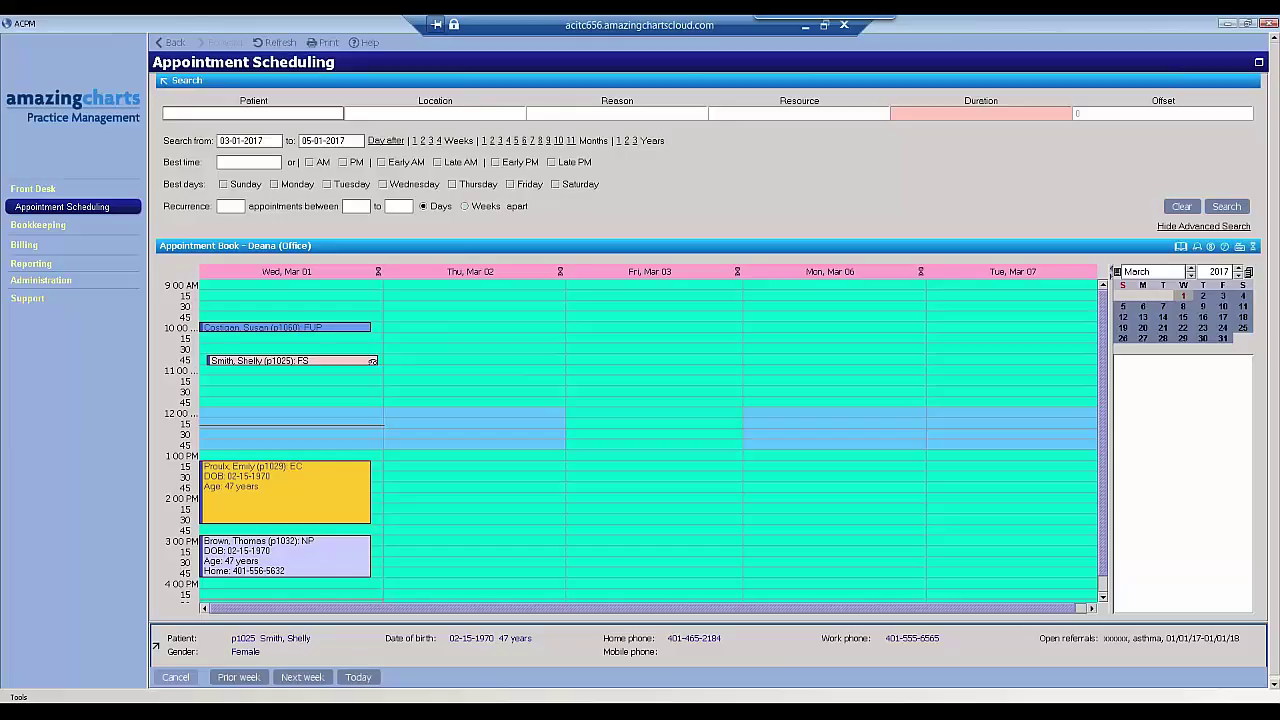
{"action": "right_click", "coordinate": [281, 364]}
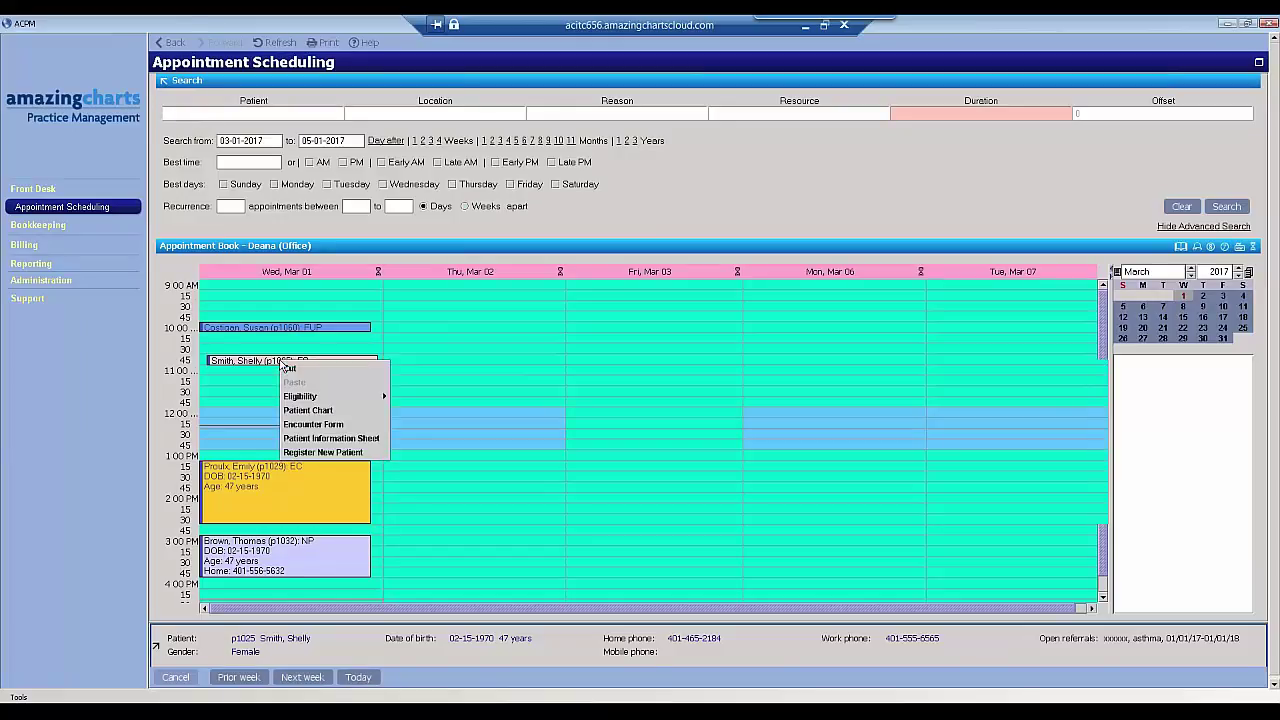
{"action": "left_click", "coordinate": [288, 369]}
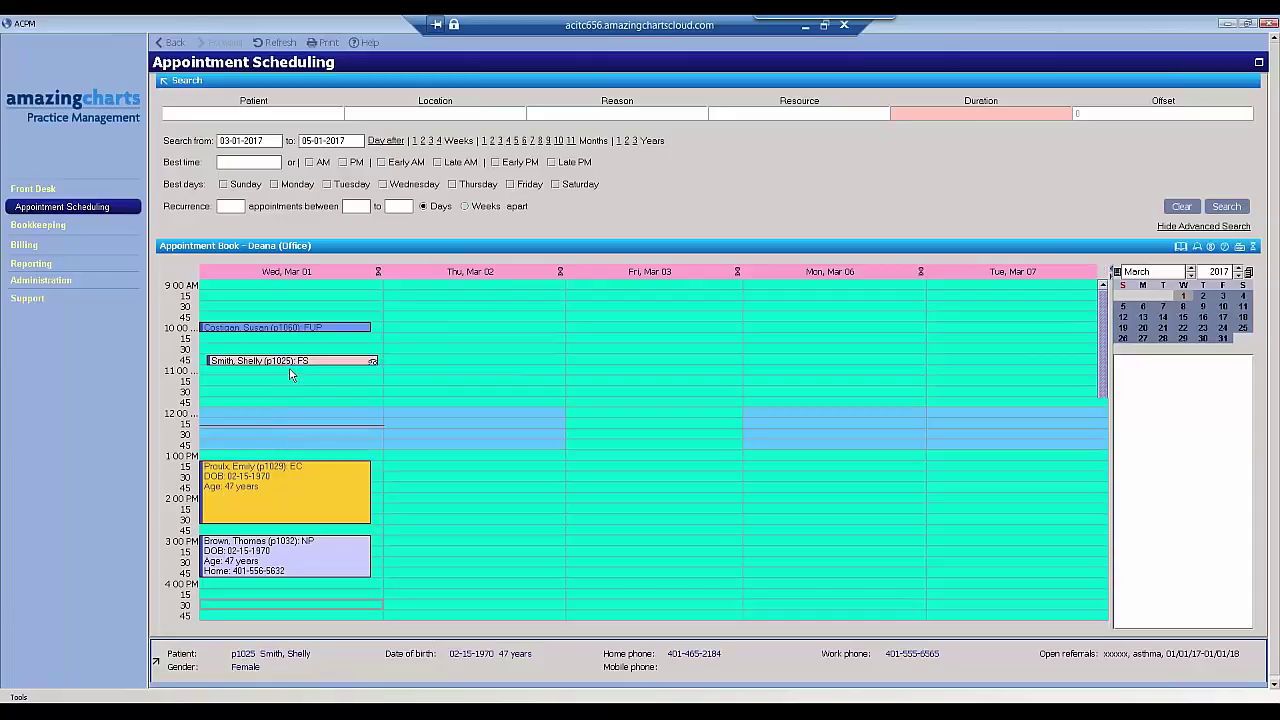
{"action": "left_click", "coordinate": [1163, 338]}
{"action": "right_click", "coordinate": [460, 320]}
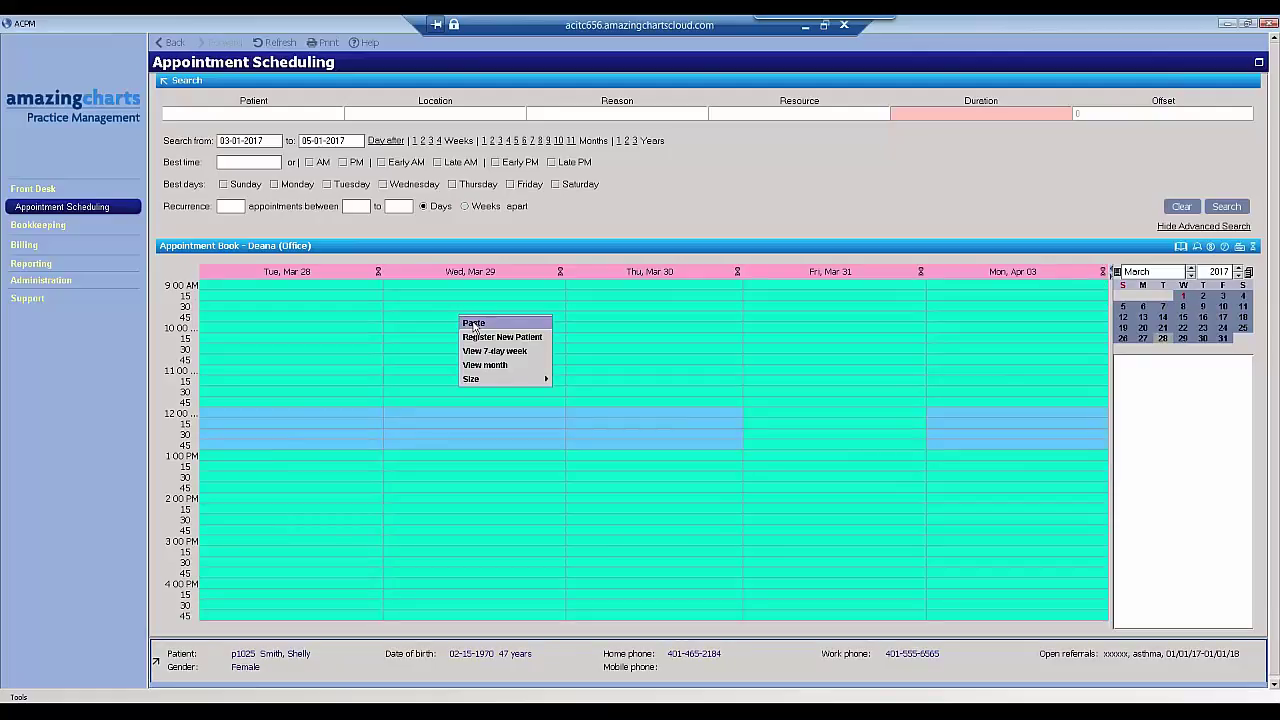
{"action": "left_click", "coordinate": [724, 192]}
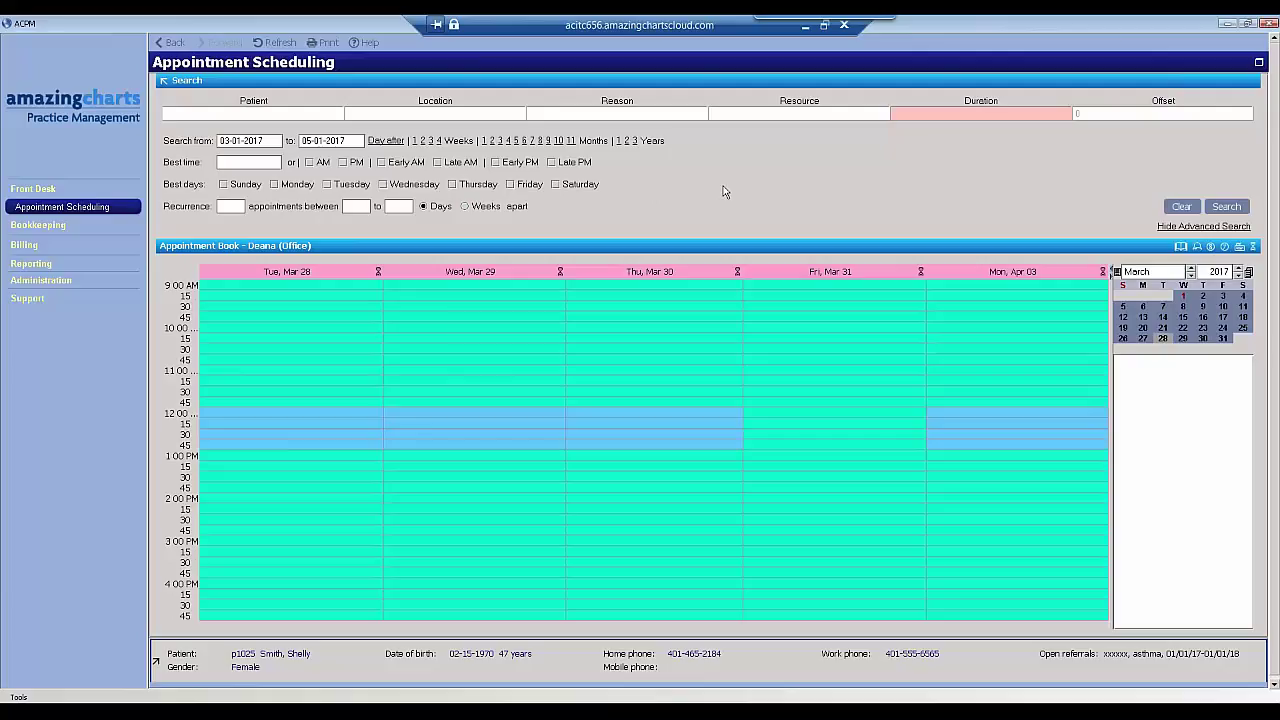
{"action": "left_click", "coordinate": [358, 677]}
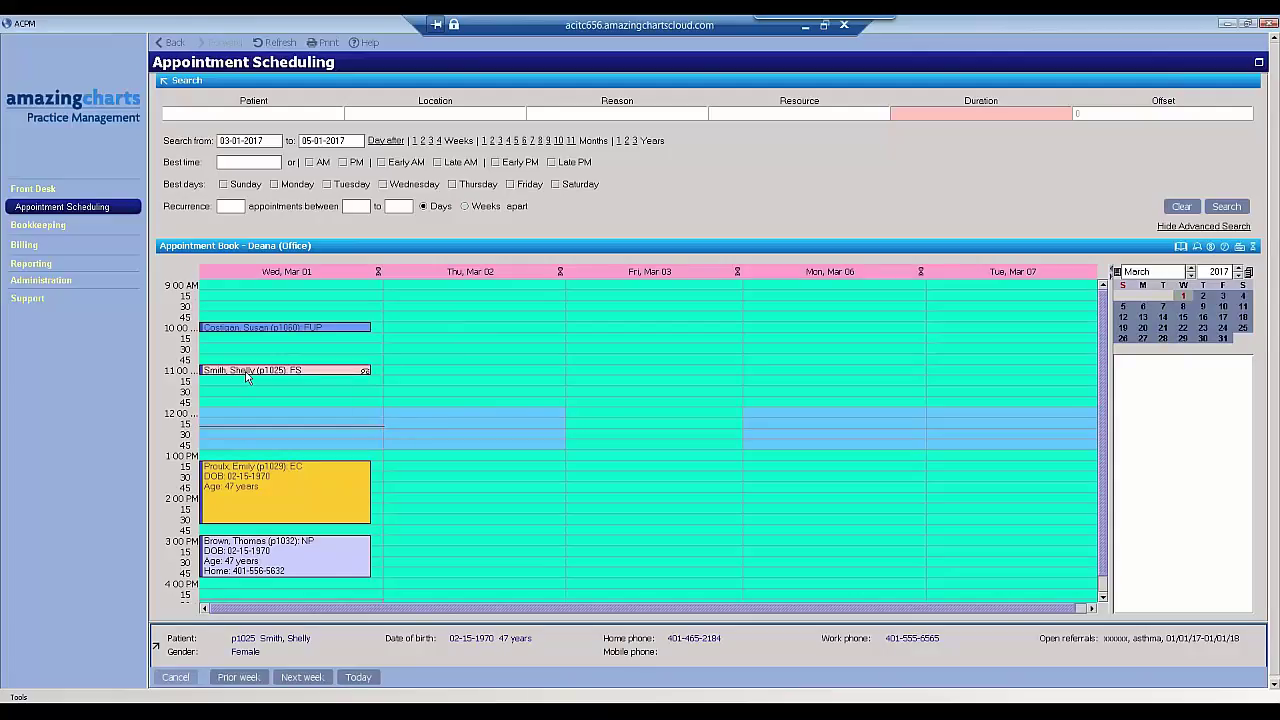
{"action": "mouse_move", "coordinate": [246, 376]}
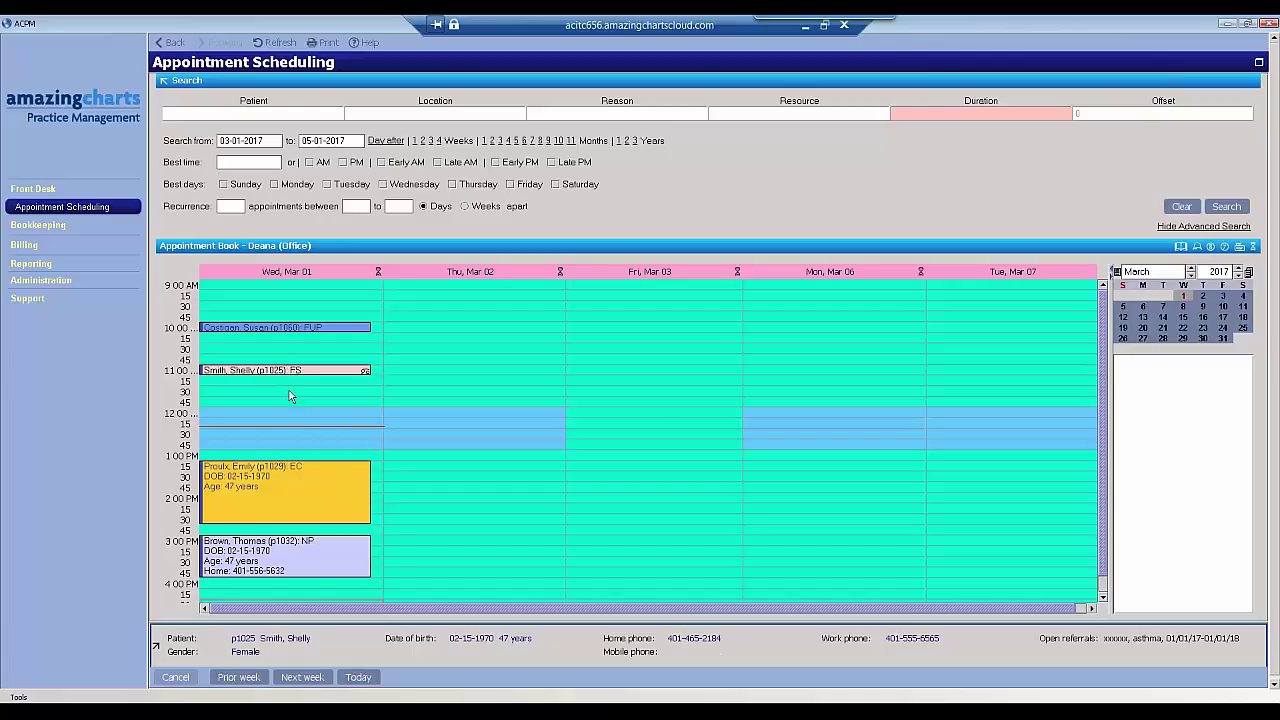
{"action": "mouse_move", "coordinate": [257, 376]}
- In the March 1 all-provider view, override the third provider's Surgery block from 9:00 AM through the 12:00 PM slot as available, leaving the note blank
{"action": "left_click", "coordinate": [1183, 296]}
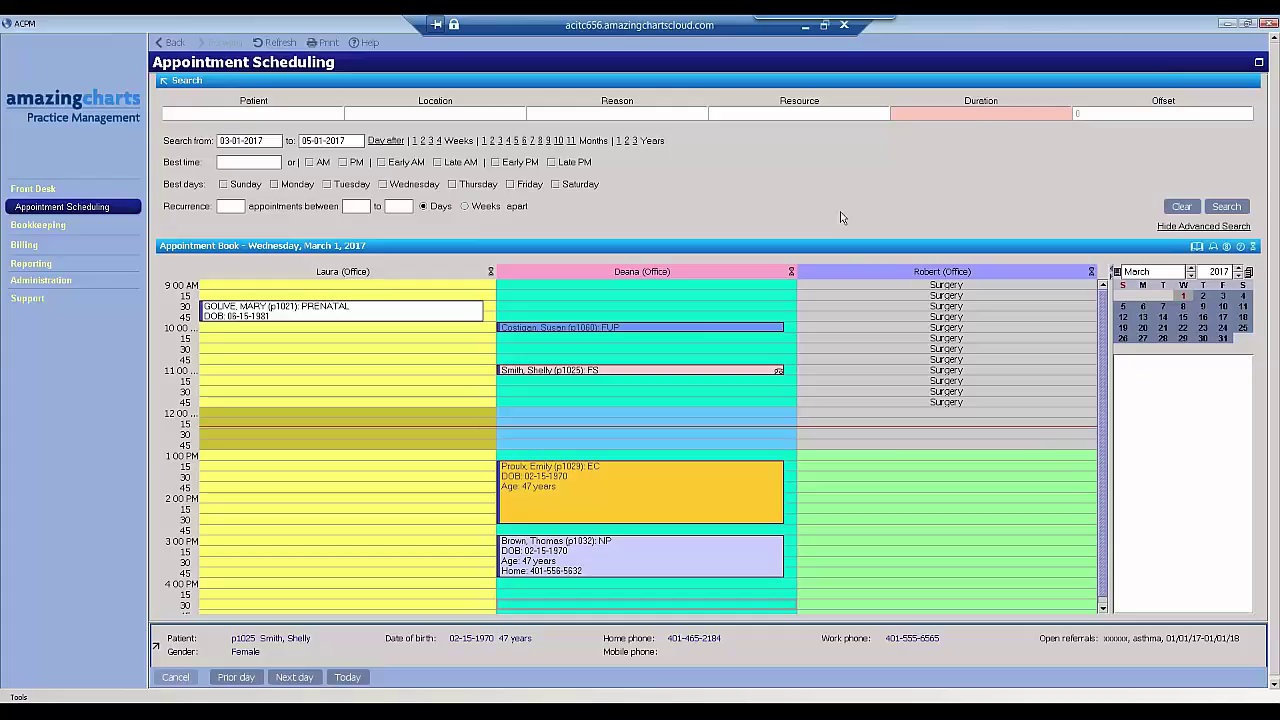
{"action": "left_click", "coordinate": [810, 287]}
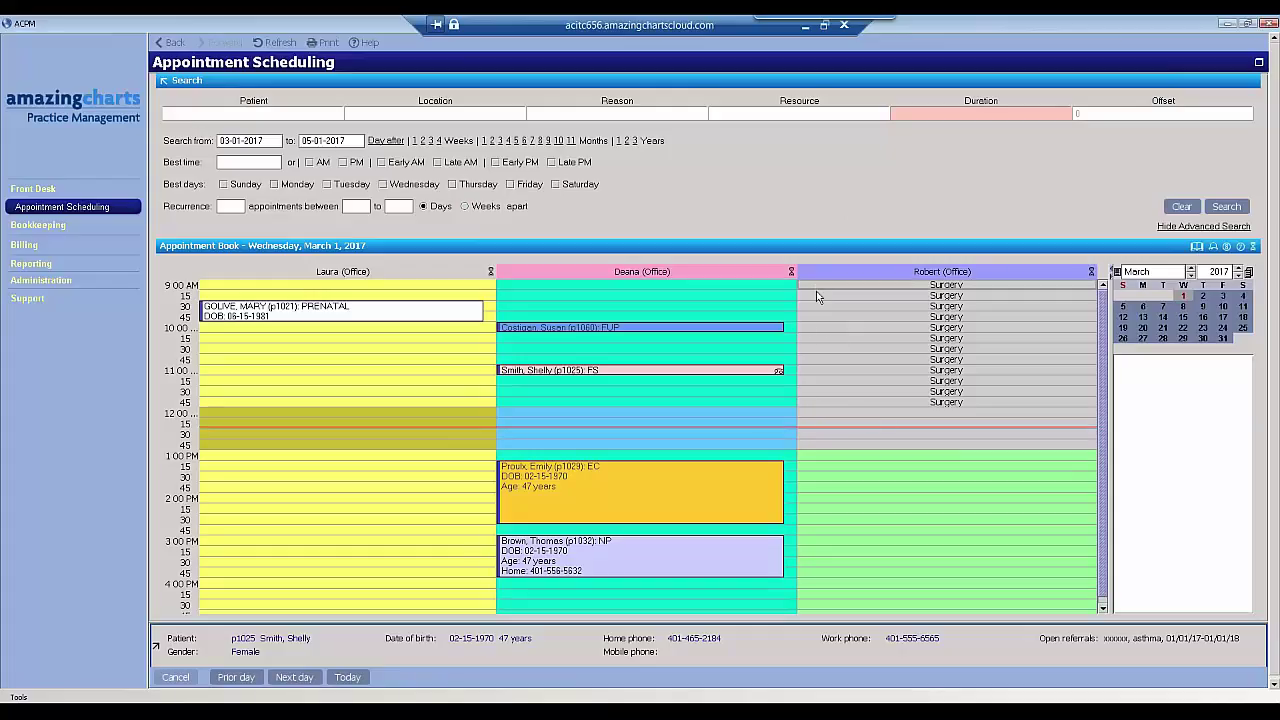
{"action": "left_click_drag", "start_coordinate": [814, 290], "coordinate": [811, 414]}
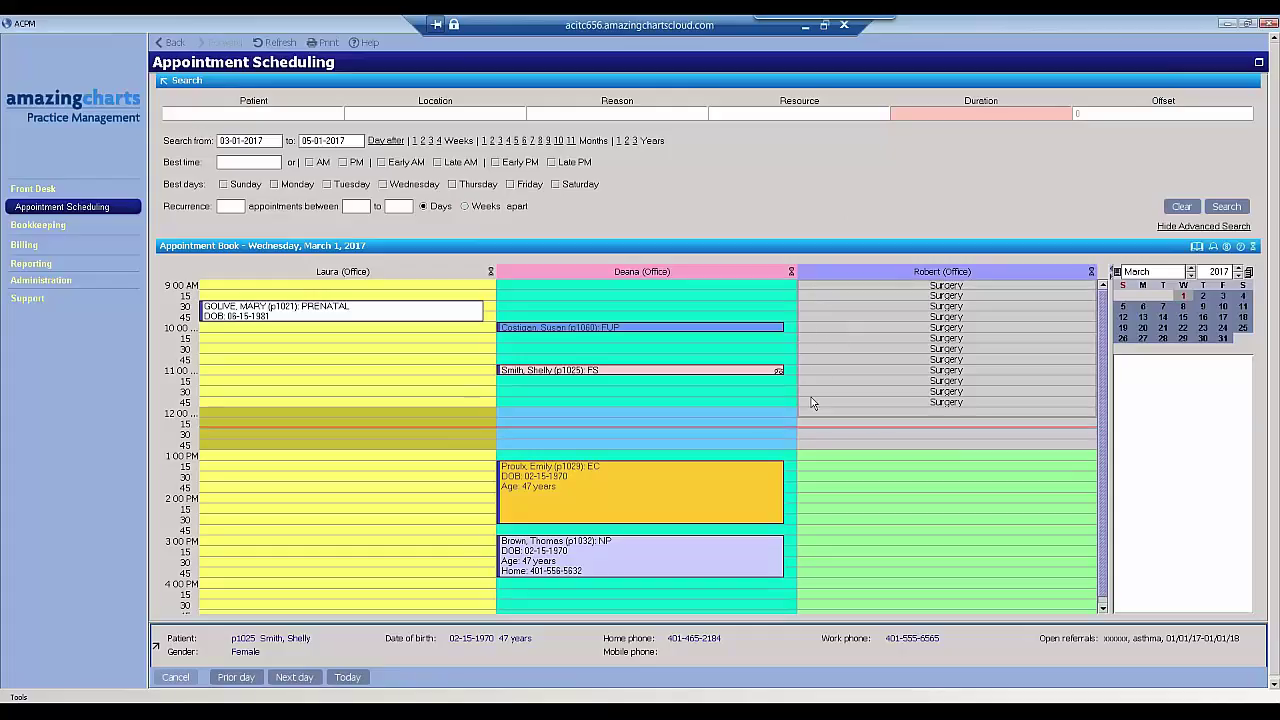
{"action": "right_click", "coordinate": [848, 345]}
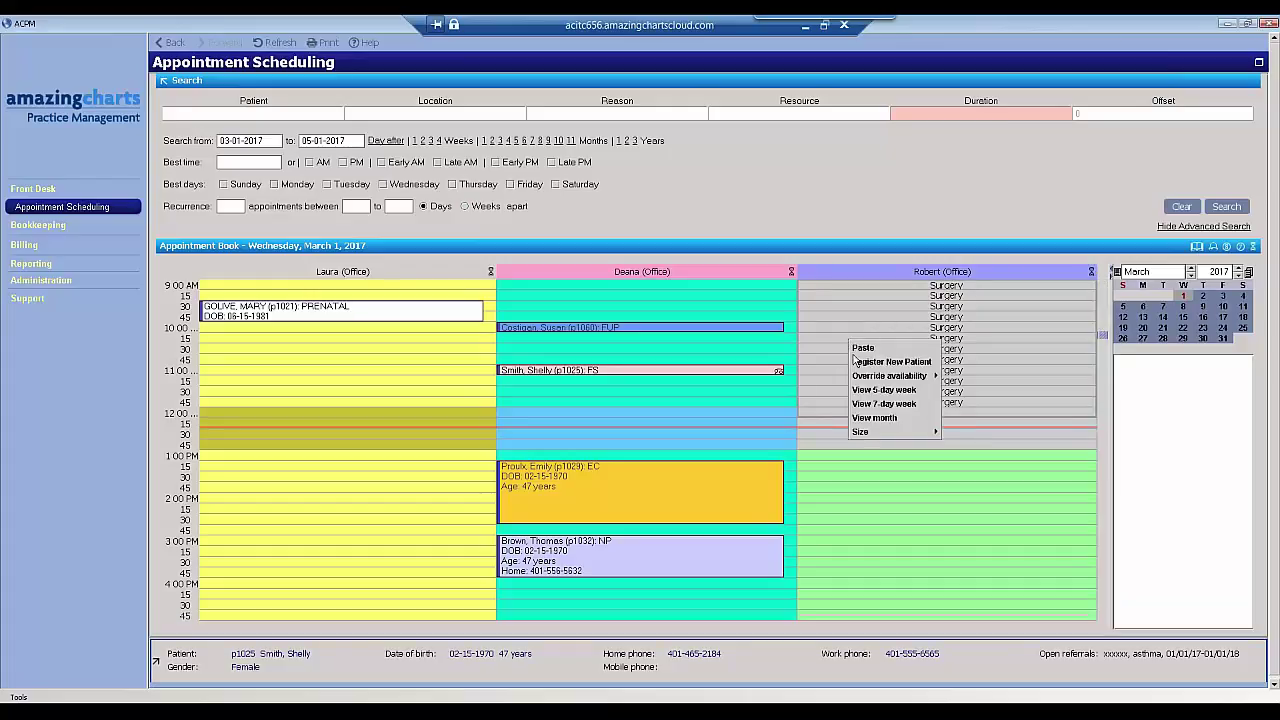
{"action": "mouse_move", "coordinate": [895, 376]}
{"action": "left_click", "coordinate": [967, 381]}
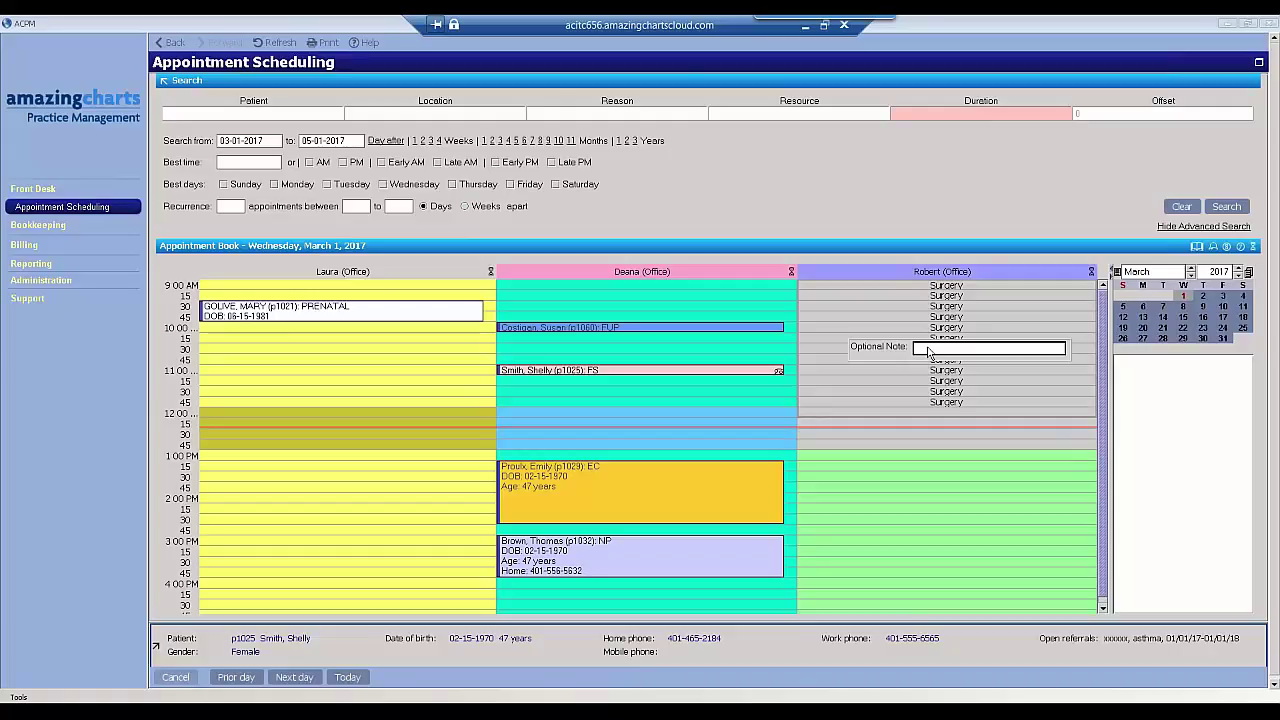
{"action": "key", "text": "Escape"}
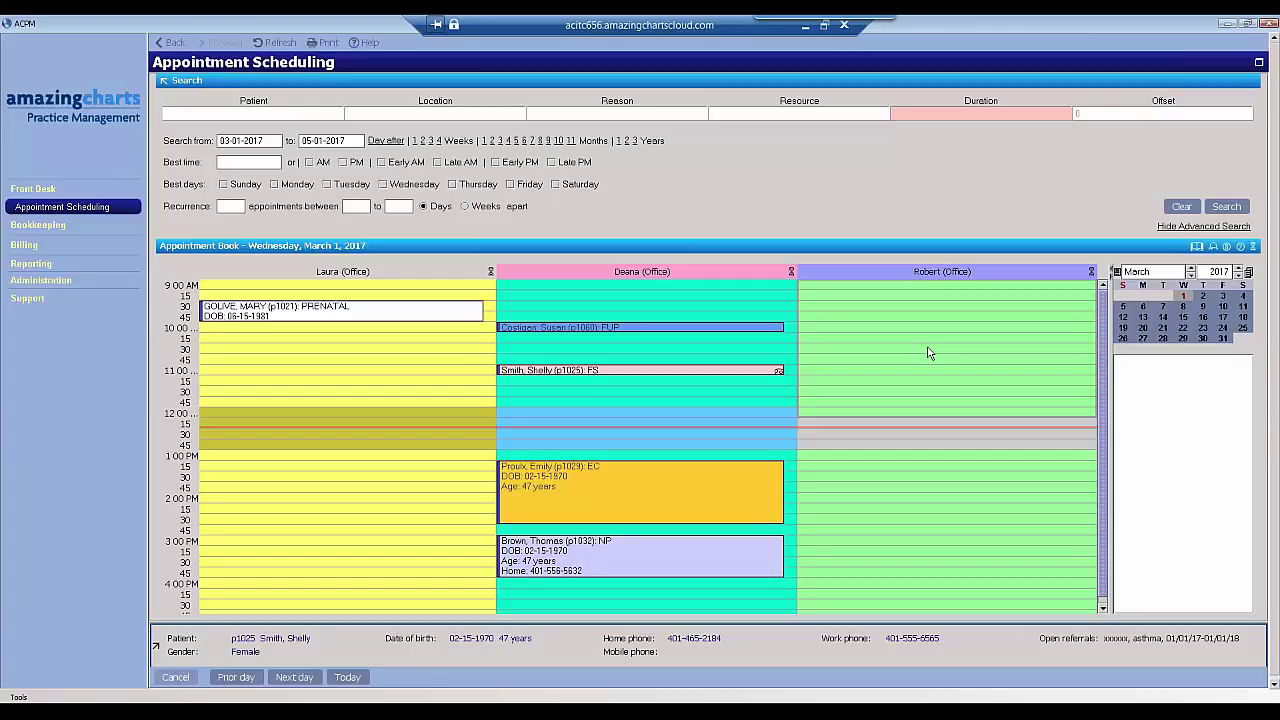
- From the front desk's list of appointments, review the 10:00 AM patient's chart and check that patient in
{"action": "left_click", "coordinate": [1258, 64]}
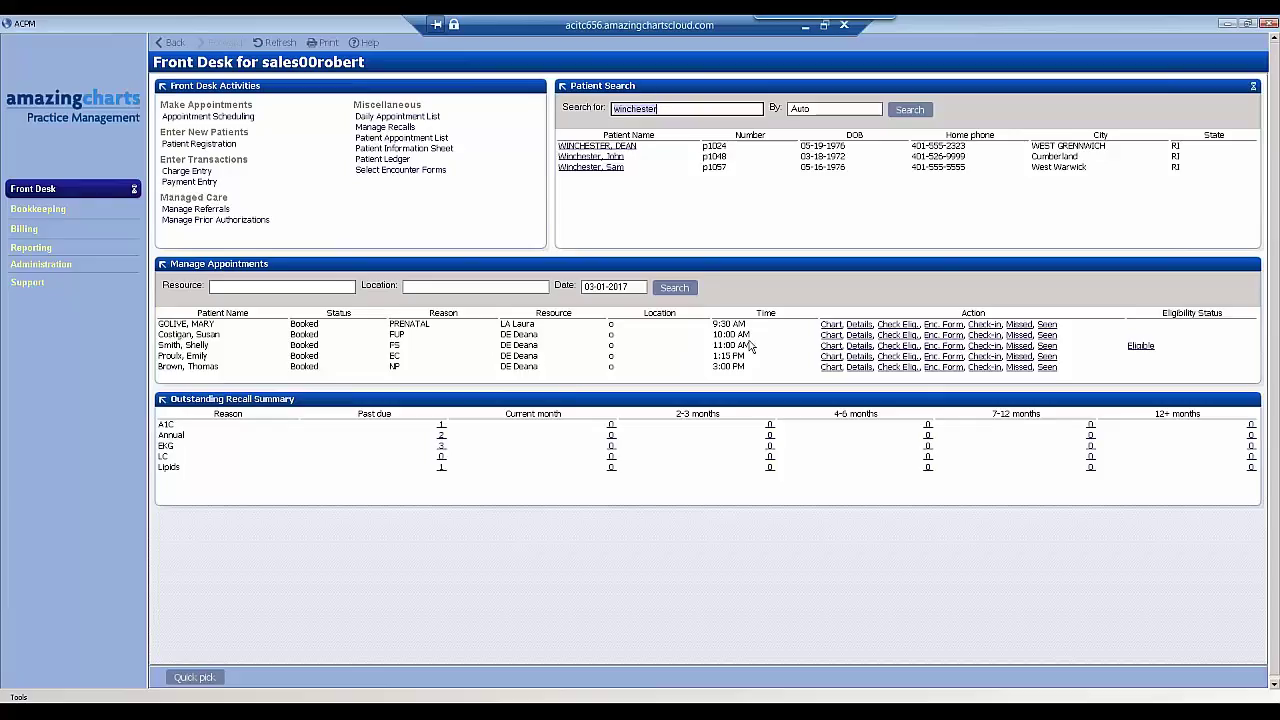
{"action": "left_click", "coordinate": [830, 335]}
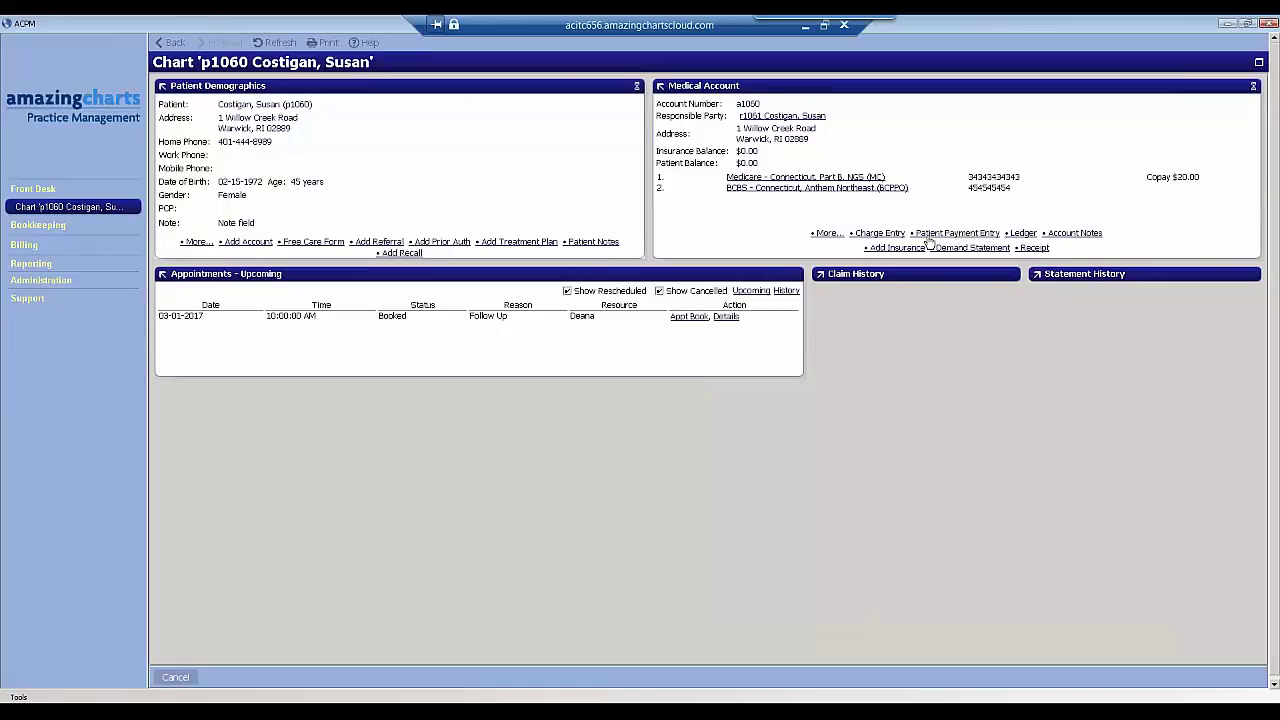
{"action": "left_click", "coordinate": [1259, 62]}
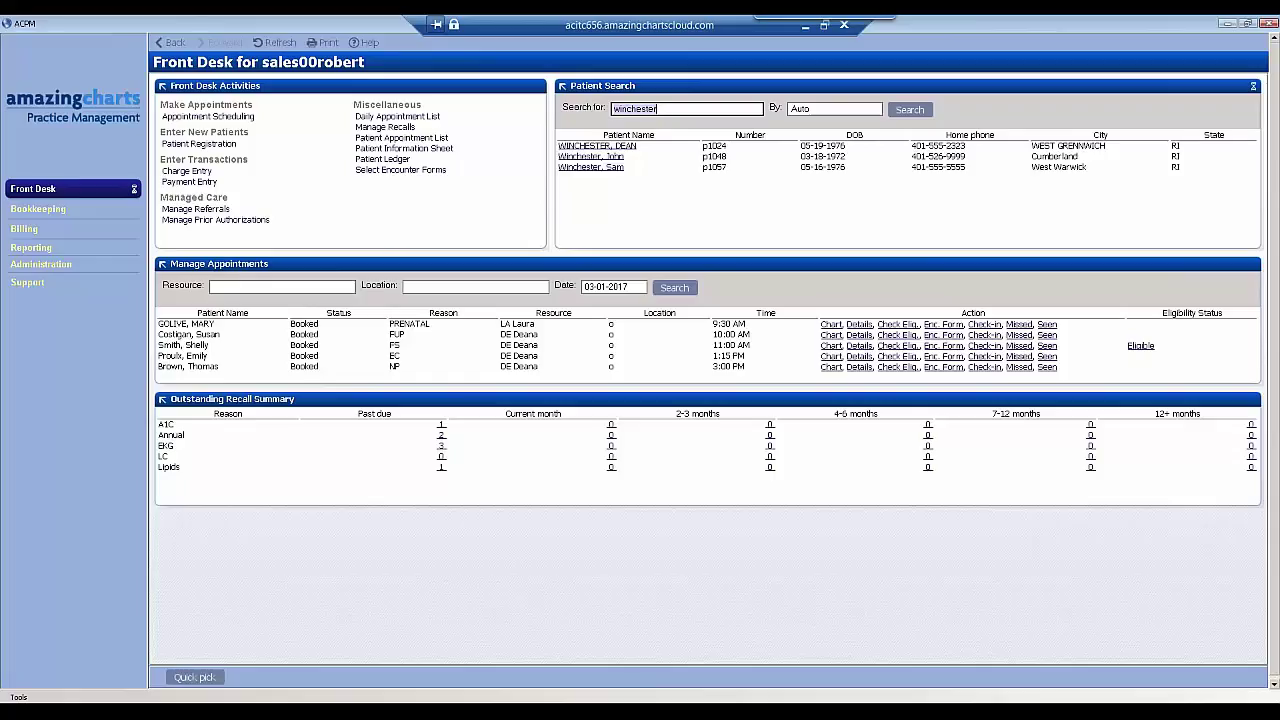
{"action": "key", "text": "ctrl+a"}
{"action": "left_click", "coordinate": [985, 335]}
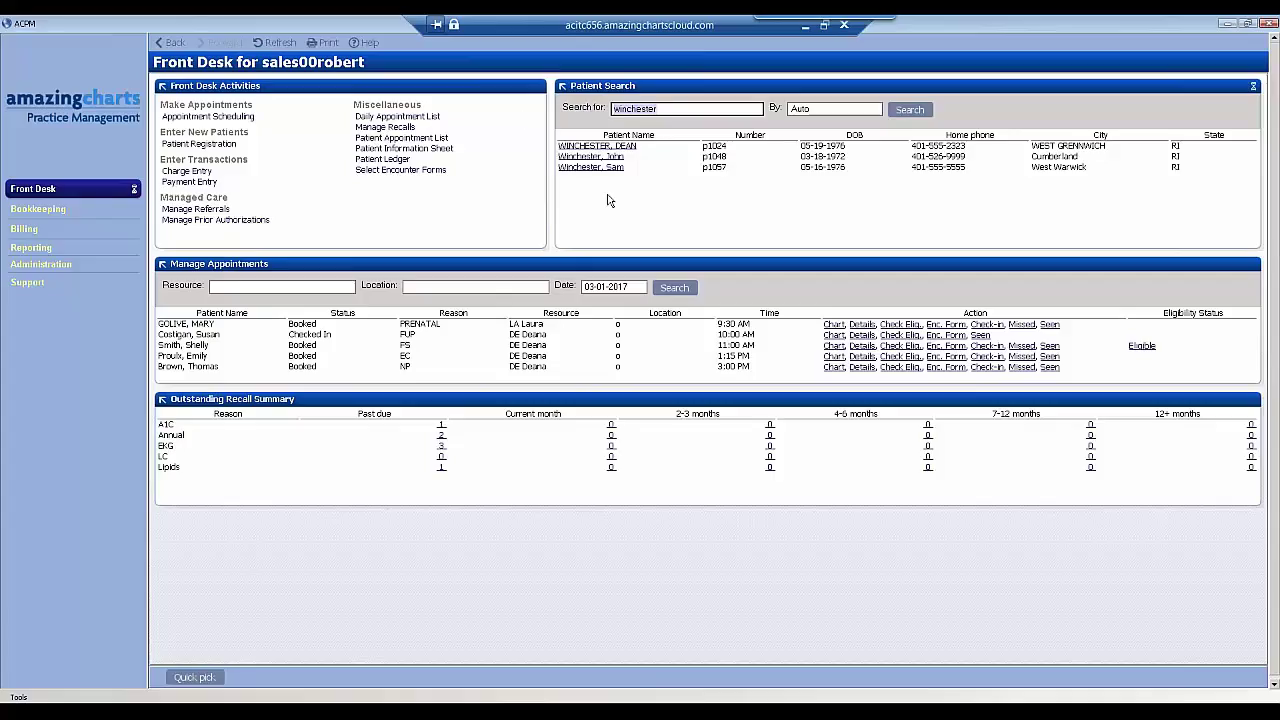
- Examine the available search criteria for the front desk's patient search, leaving it set to Auto
{"action": "left_click", "coordinate": [824, 110]}
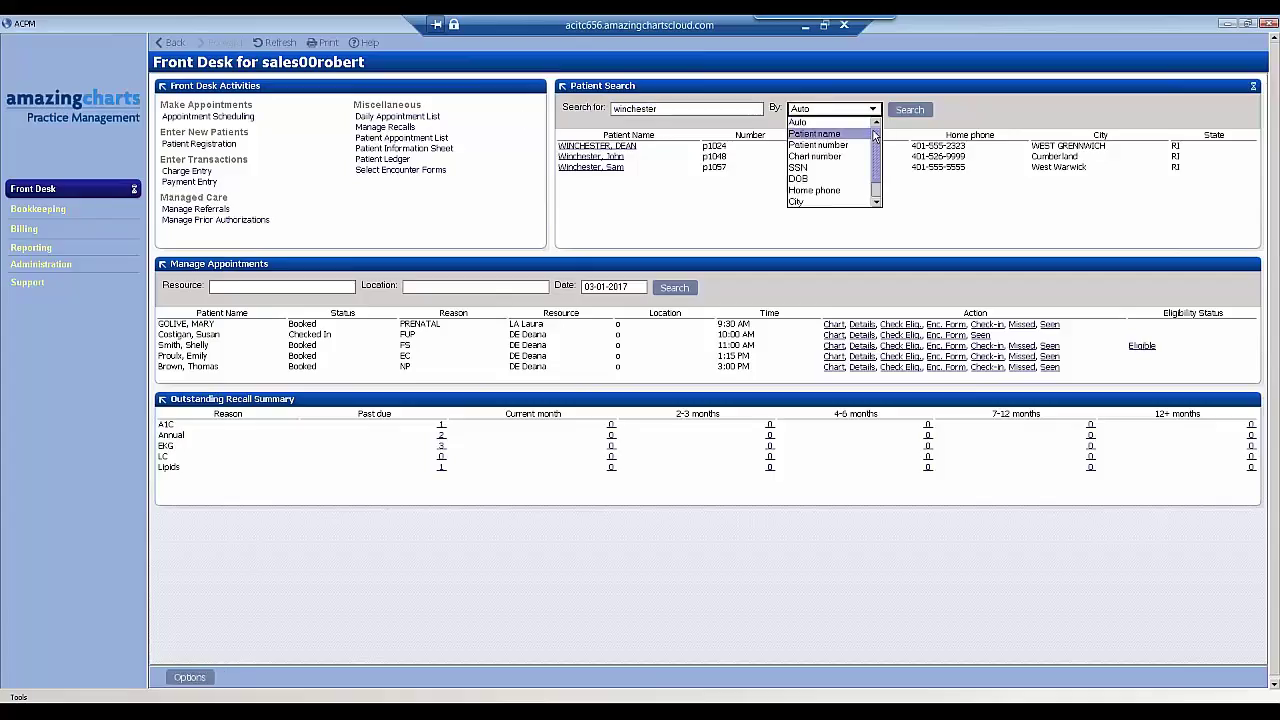
{"action": "left_click", "coordinate": [876, 202]}
{"action": "left_click", "coordinate": [876, 202]}
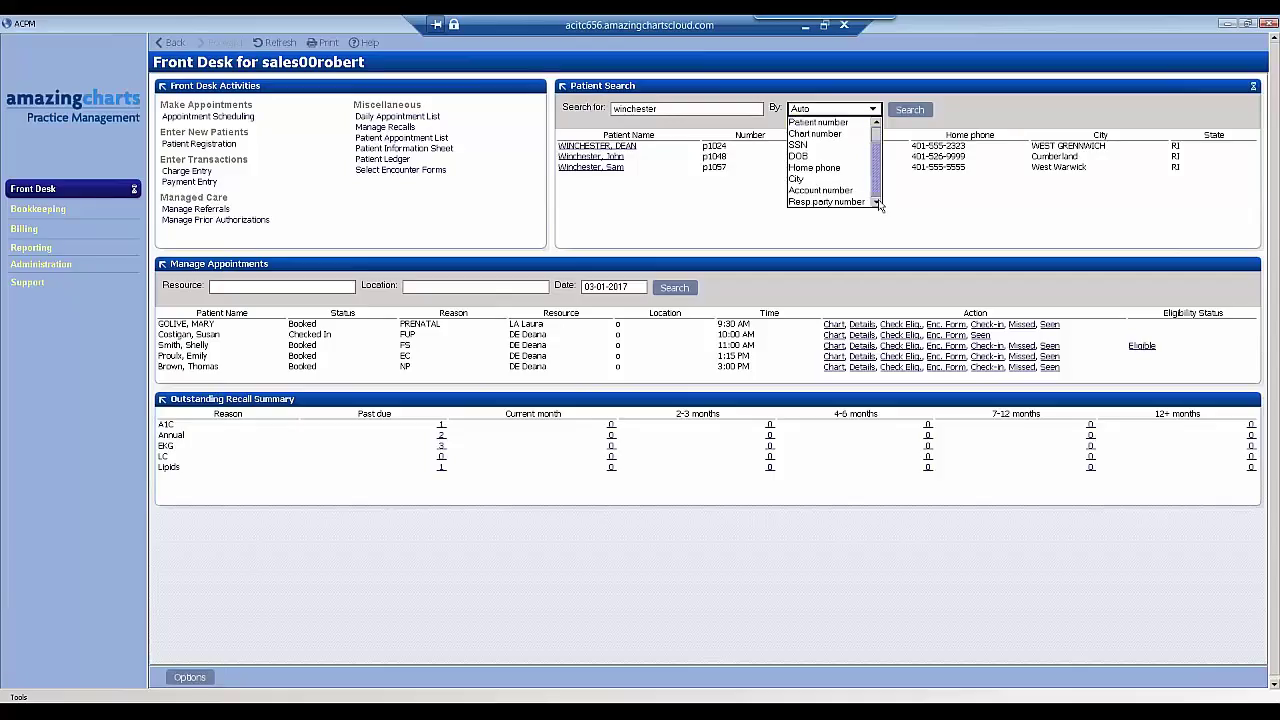
{"action": "left_click", "coordinate": [768, 238]}
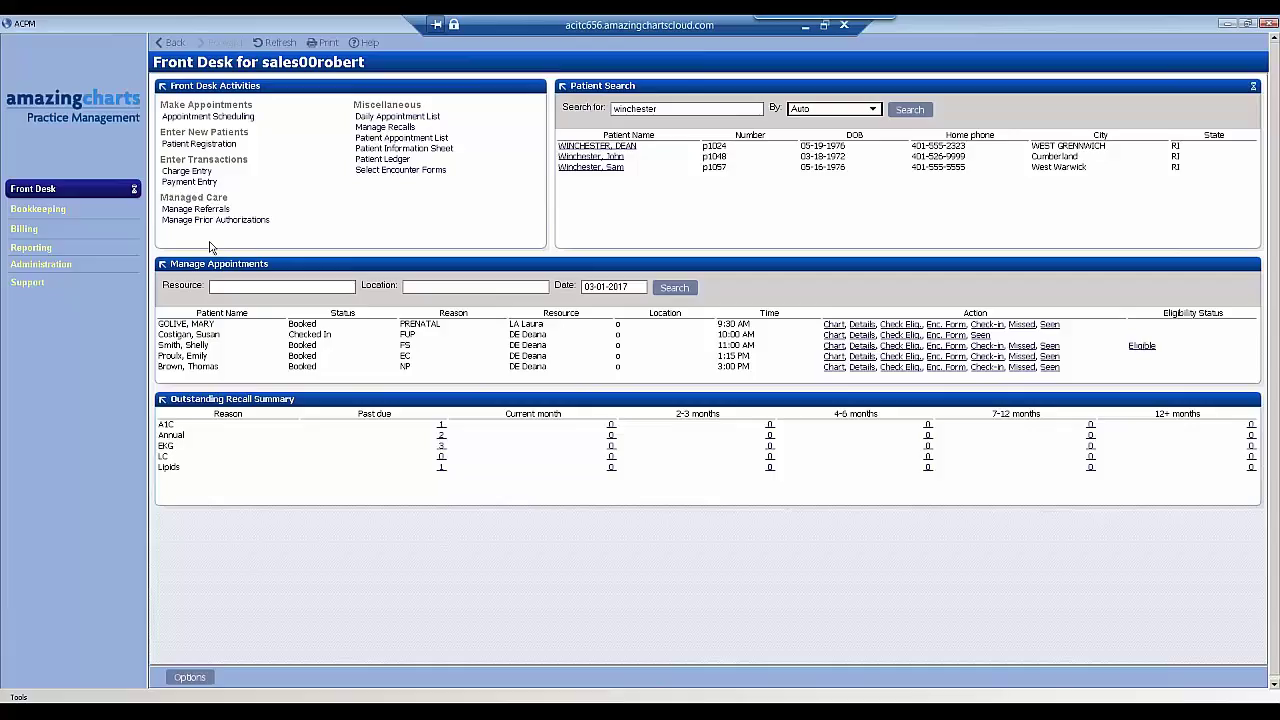
- In Bookkeeping, search for all pending EOBs and show the report options for the Blue Cross Blue Shield Rhode Island entry
{"action": "left_click", "coordinate": [45, 211]}
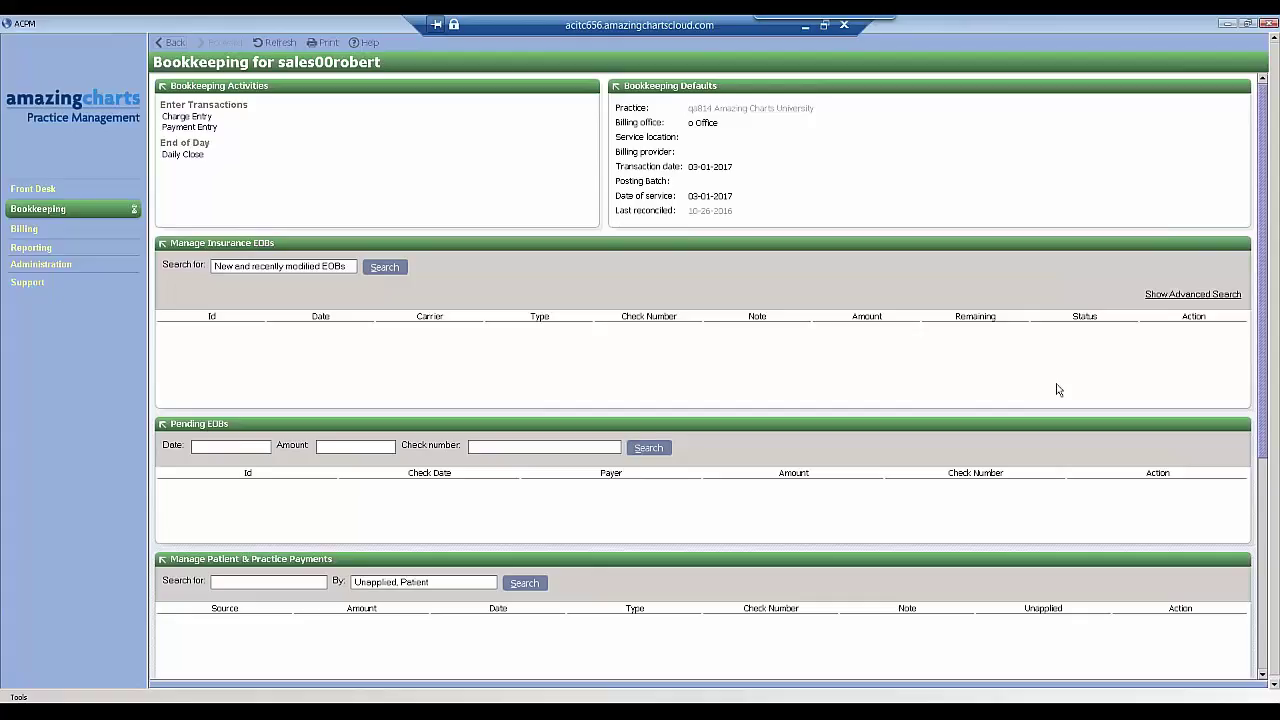
{"action": "left_click_drag", "start_coordinate": [1262, 262], "coordinate": [1262, 313]}
{"action": "scroll", "coordinate": [614, 383], "scroll_direction": "down", "scroll_amount": 3}
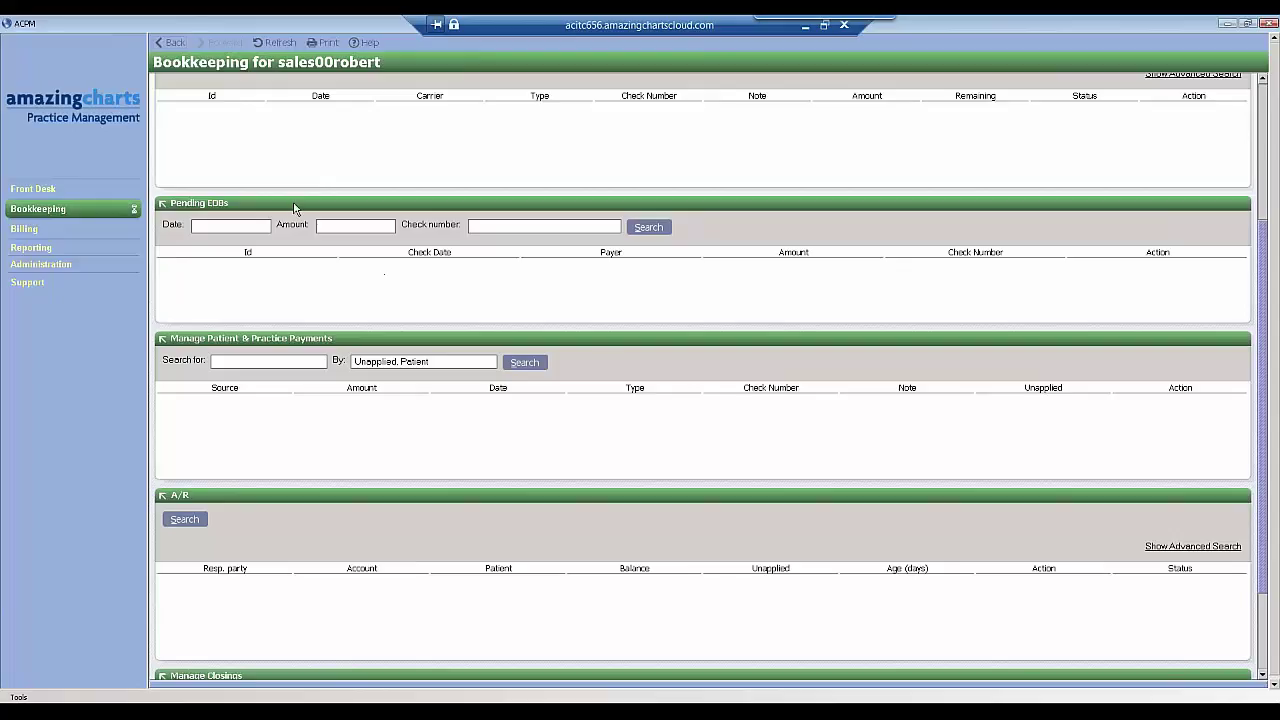
{"action": "left_click", "coordinate": [648, 227]}
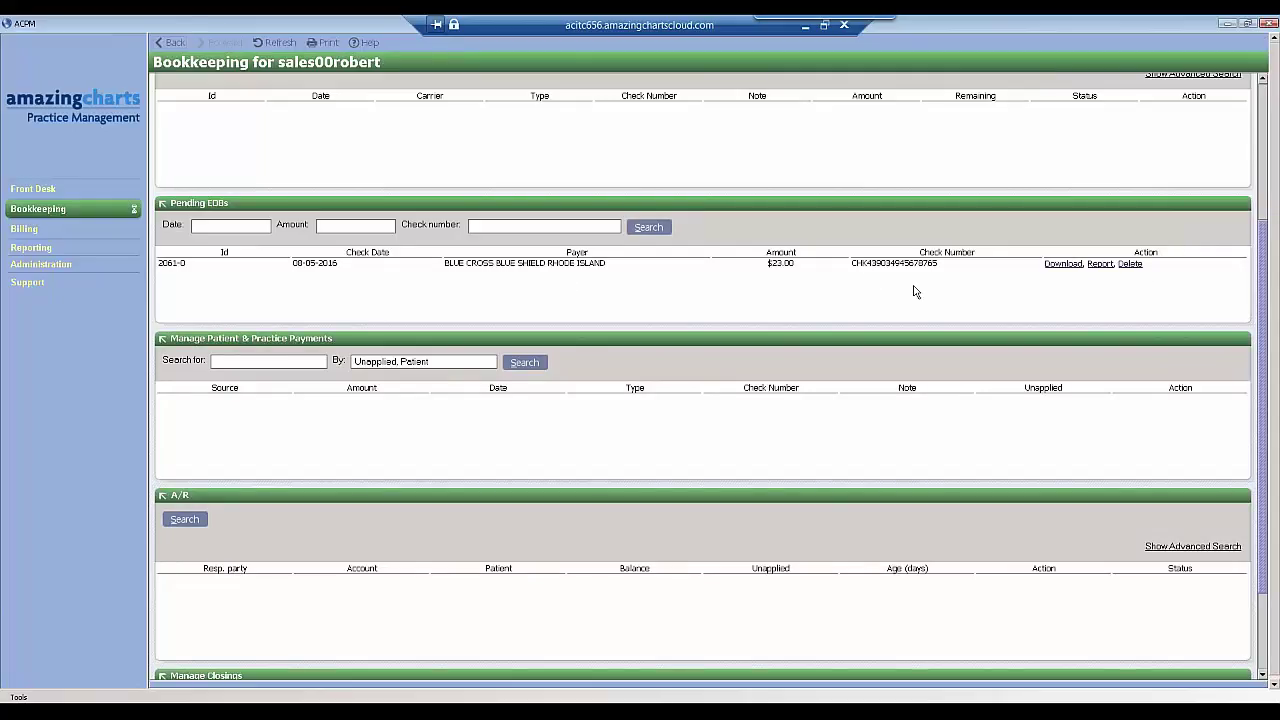
{"action": "left_click", "coordinate": [1099, 266]}
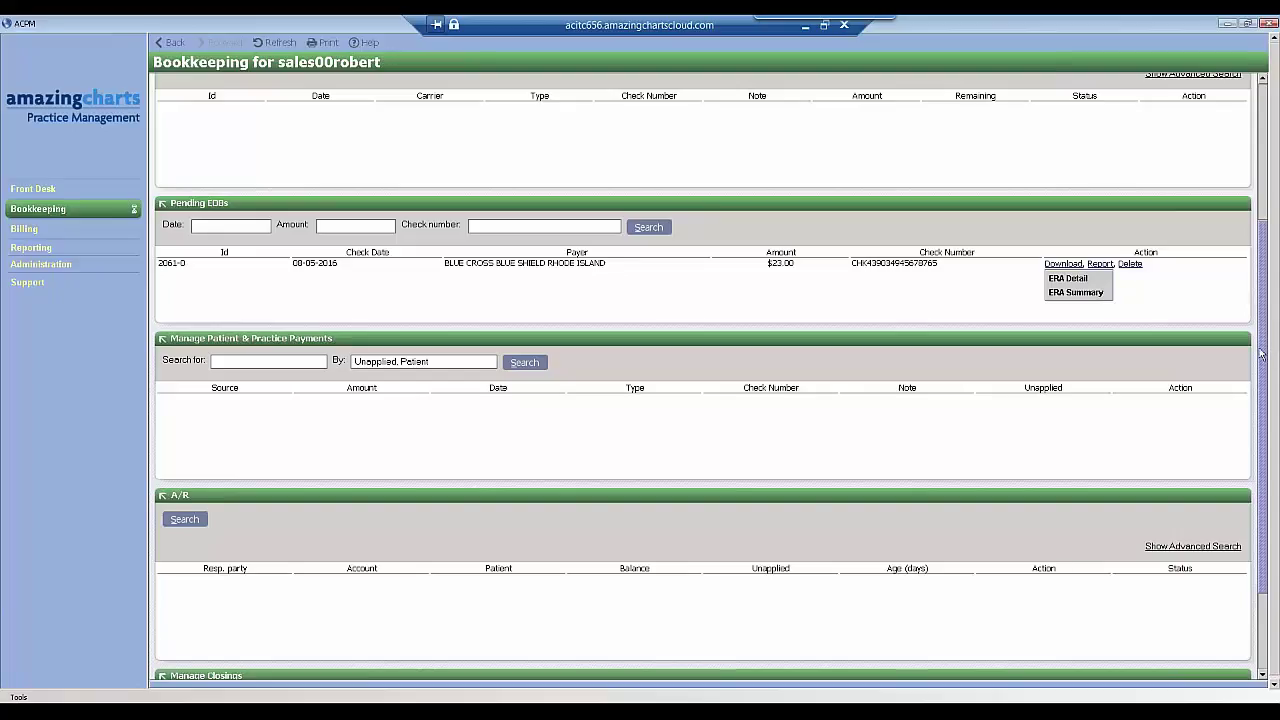
- Search the insurance EOBs for new and recently modified entries
{"action": "left_click_drag", "start_coordinate": [1262, 355], "coordinate": [1258, 295]}
{"action": "scroll", "coordinate": [1258, 295], "scroll_direction": "up", "scroll_amount": 3}
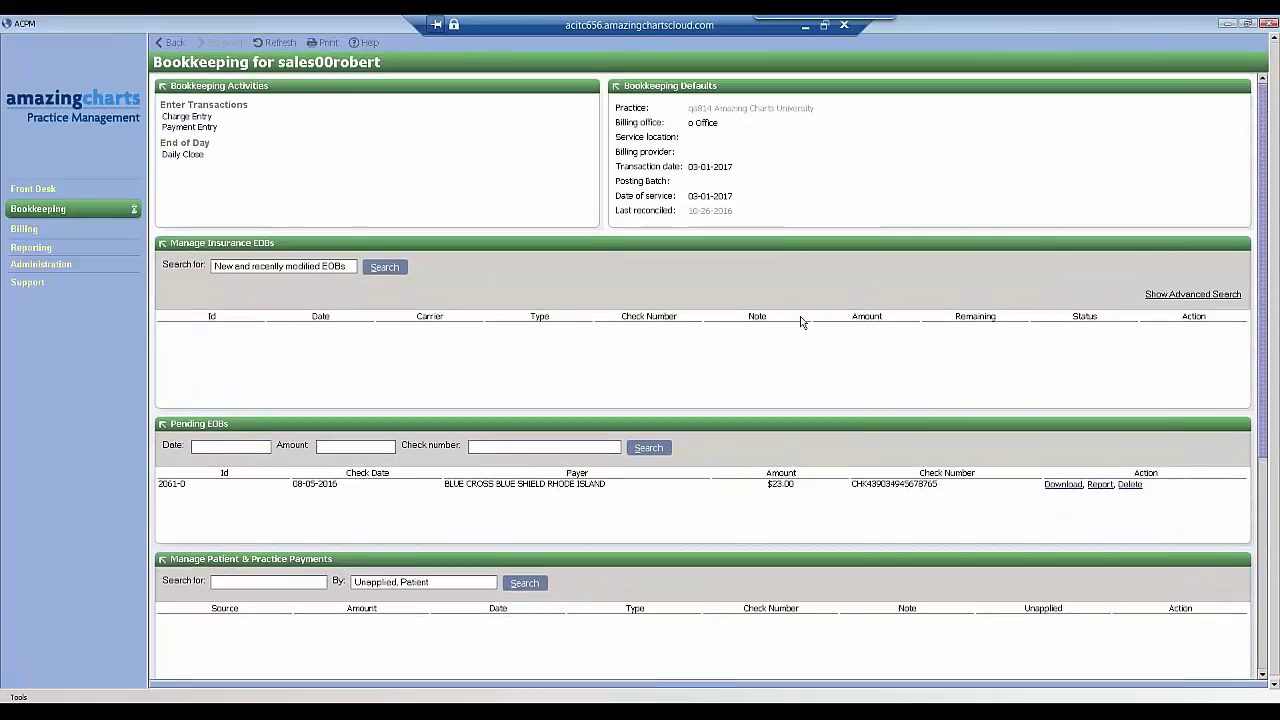
{"action": "left_click", "coordinate": [389, 272]}
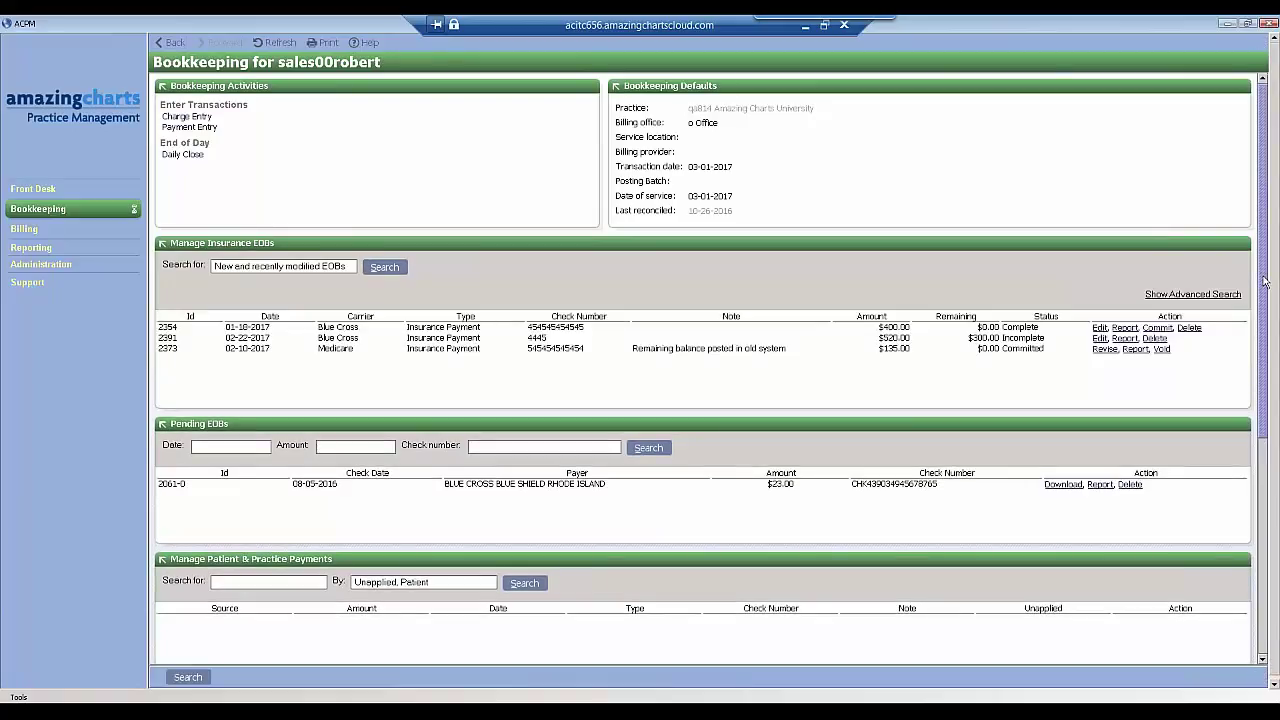
- Search the patient and practice payments for unapplied patient payments
{"action": "scroll", "coordinate": [1250, 270], "scroll_direction": "down", "scroll_amount": 2}
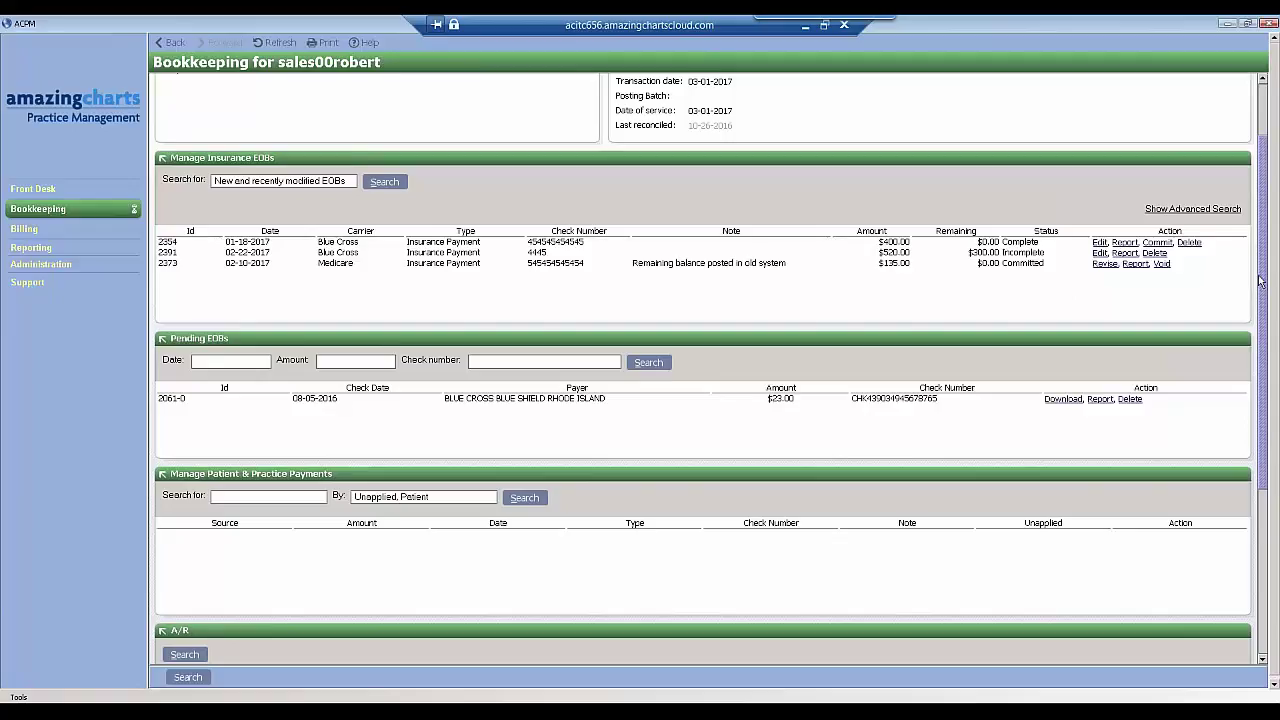
{"action": "left_click_drag", "start_coordinate": [1262, 275], "coordinate": [1260, 400]}
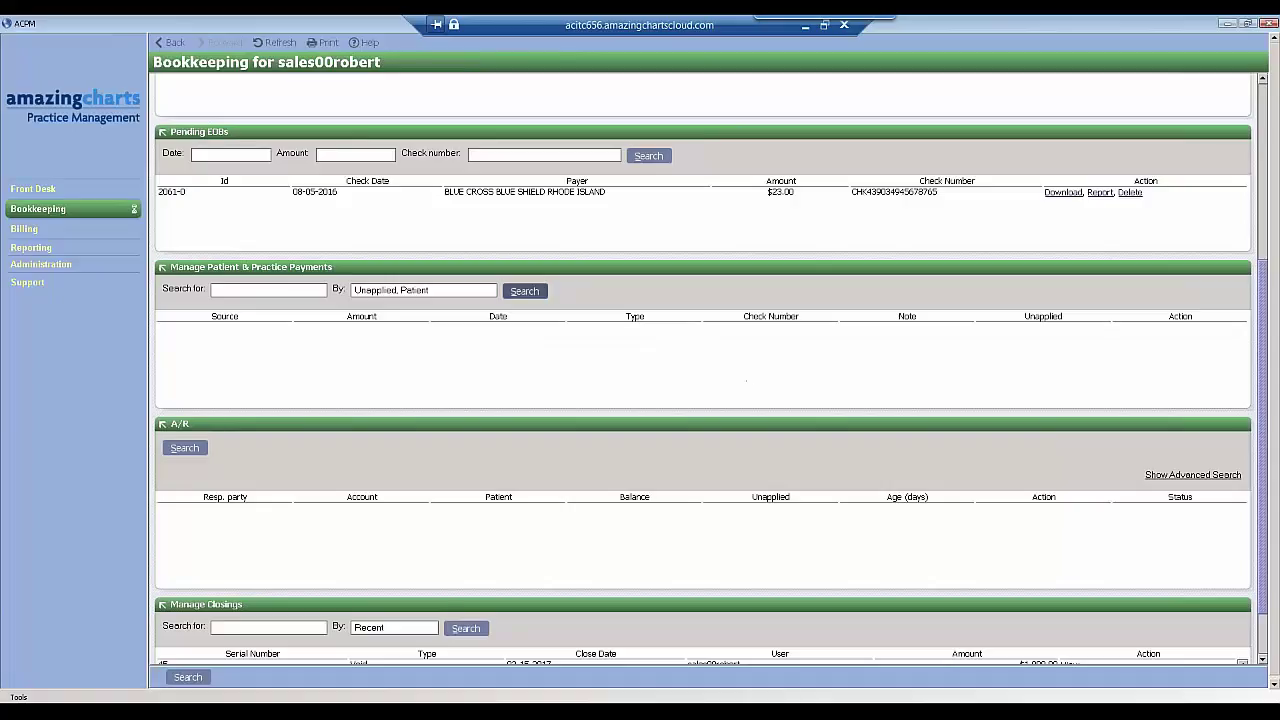
{"action": "left_click", "coordinate": [524, 293]}
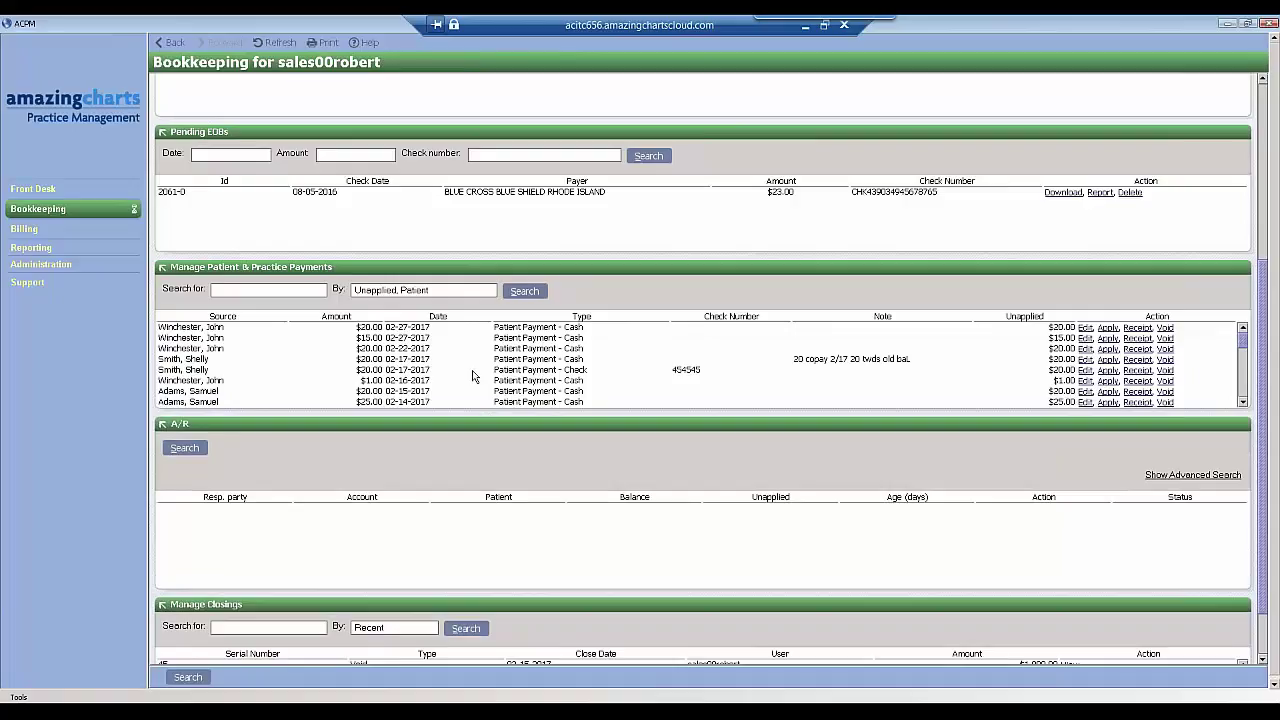
- Search the A/R for outstanding account balances and review the recent entries under Manage Closings
{"action": "left_click", "coordinate": [185, 449]}
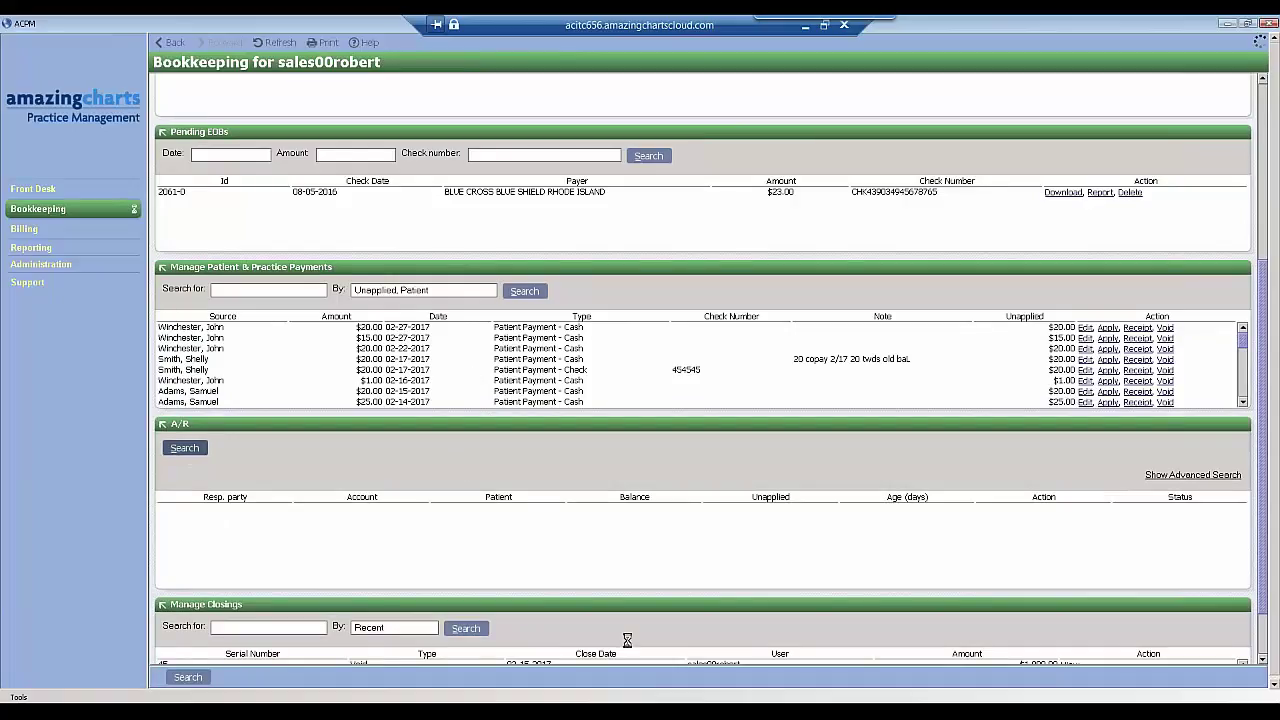
{"action": "left_click", "coordinate": [1263, 663]}
{"action": "left_click", "coordinate": [1263, 663]}
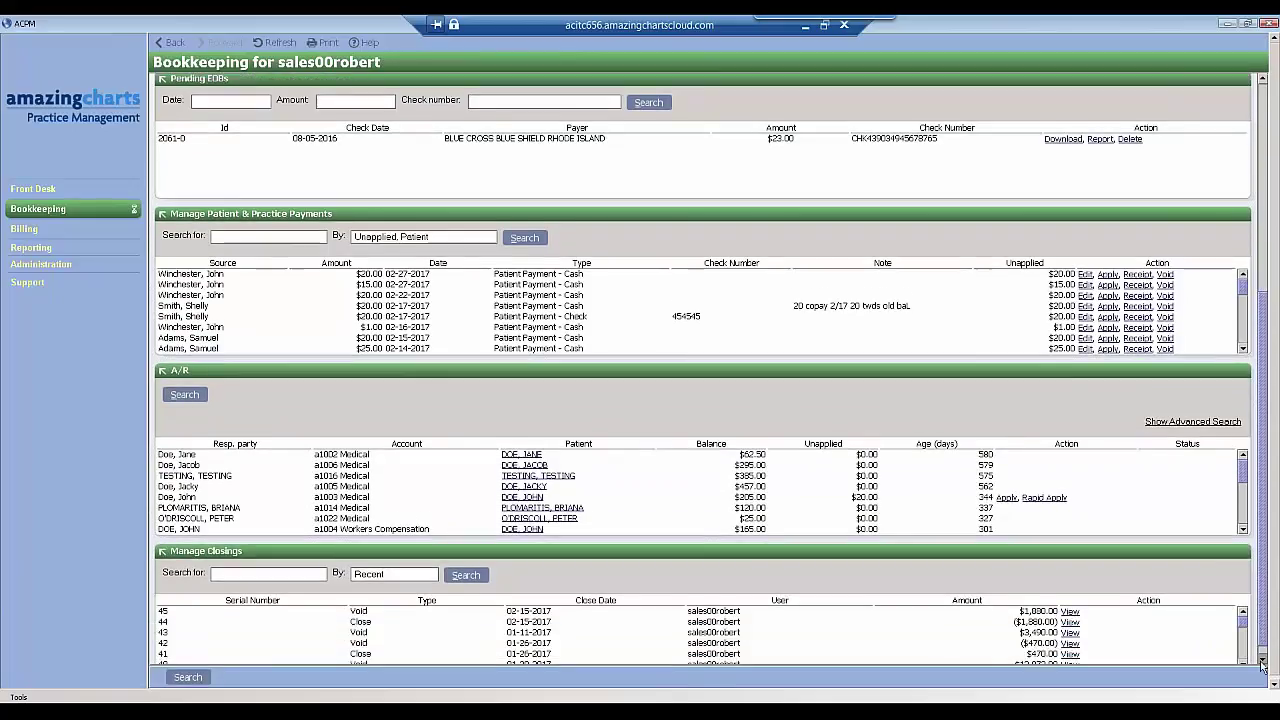
{"action": "left_click", "coordinate": [1263, 663]}
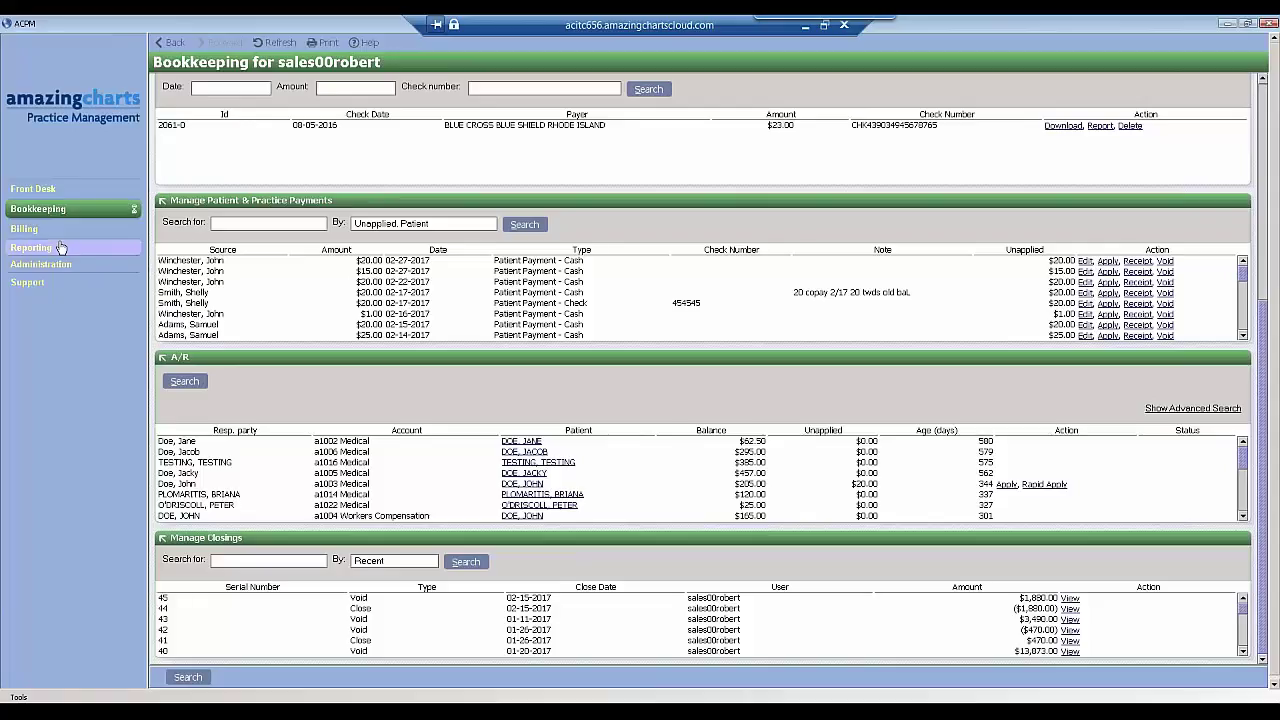
- Open the Billing area and review its statements, claim batches and claim reports
{"action": "left_click", "coordinate": [27, 231]}
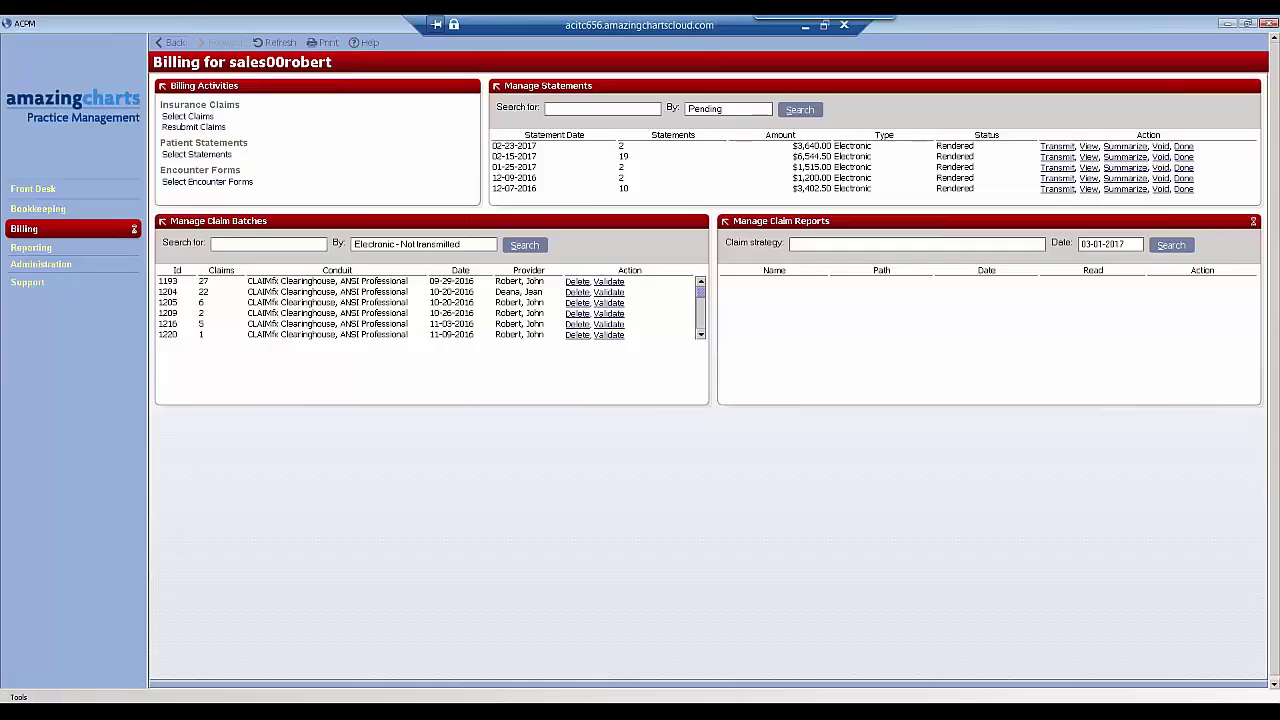
- Switch to the Amazing Charts clinical program, find the patient by last name and open a new chart for the first match
{"action": "left_click", "coordinate": [172, 693]}
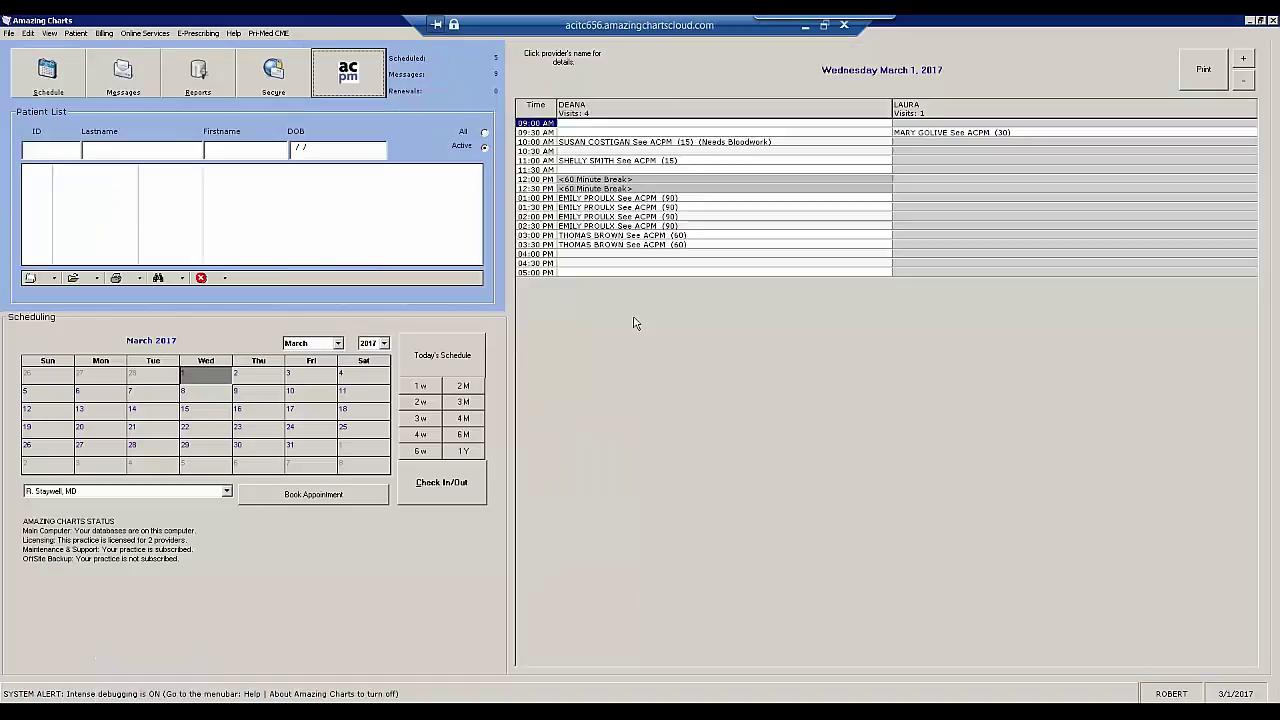
{"action": "left_click", "coordinate": [103, 154]}
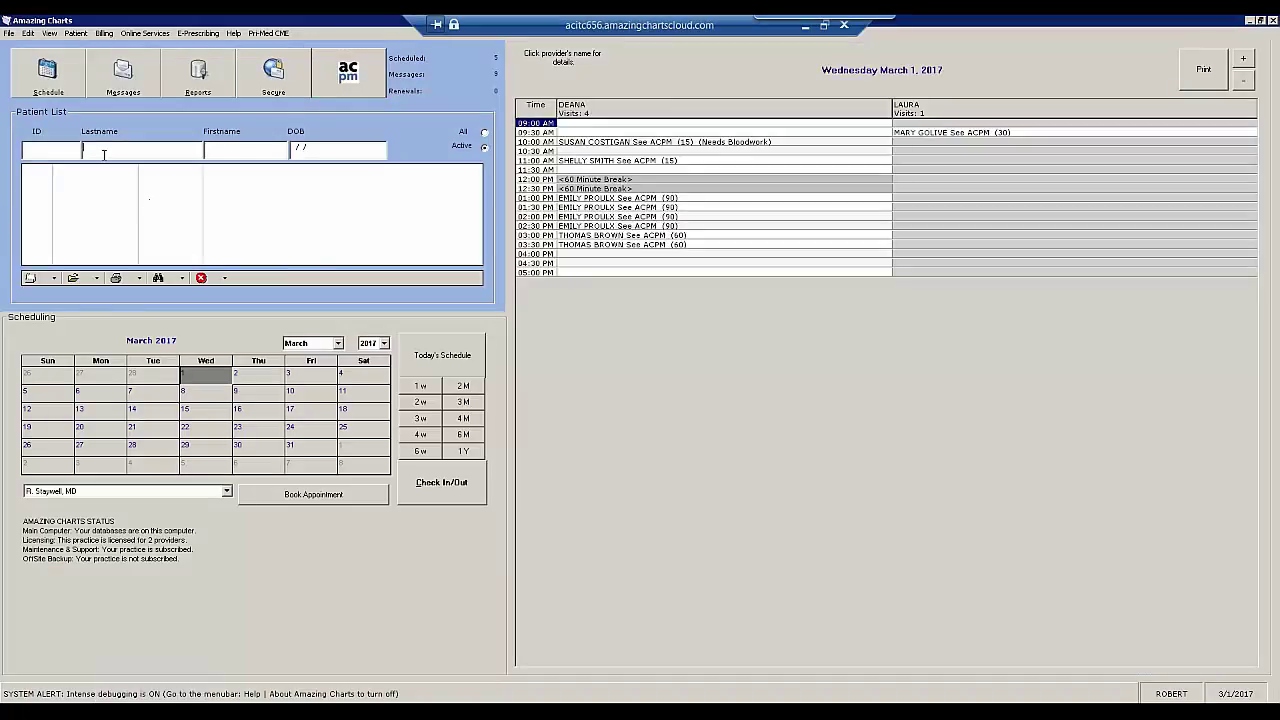
{"action": "type", "text": "WINCHESTER"}
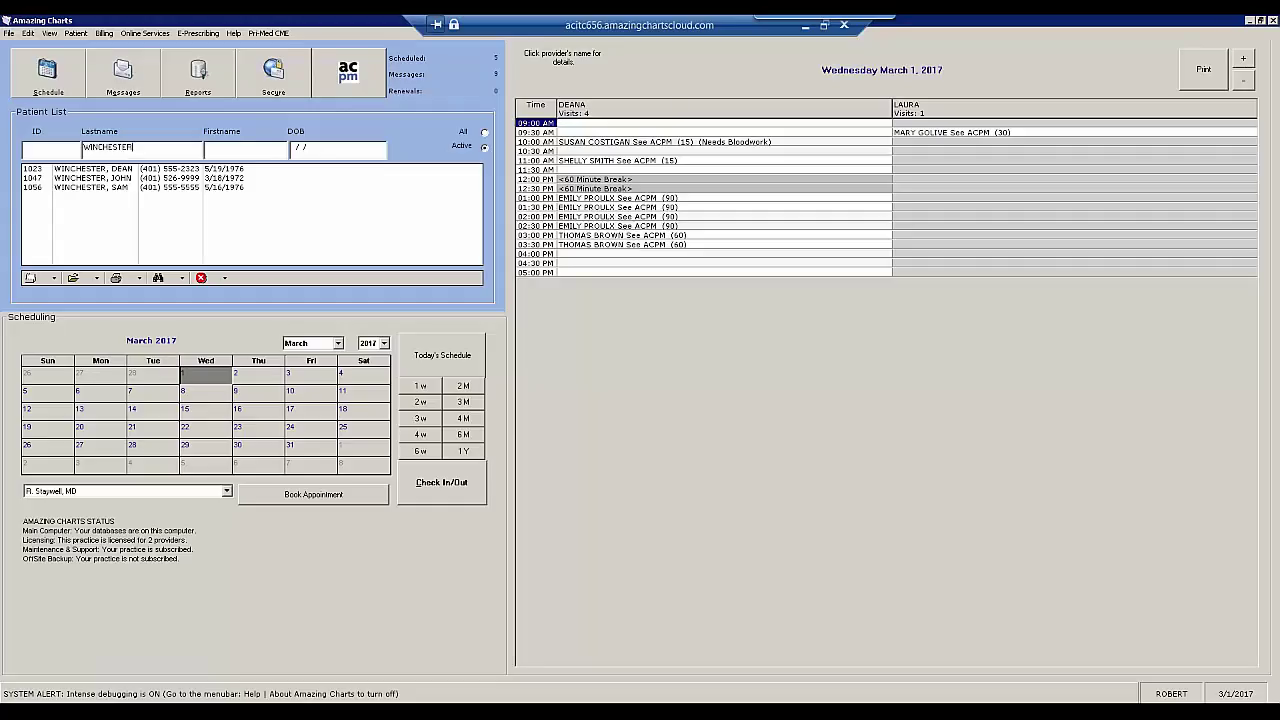
{"action": "left_click", "coordinate": [100, 170]}
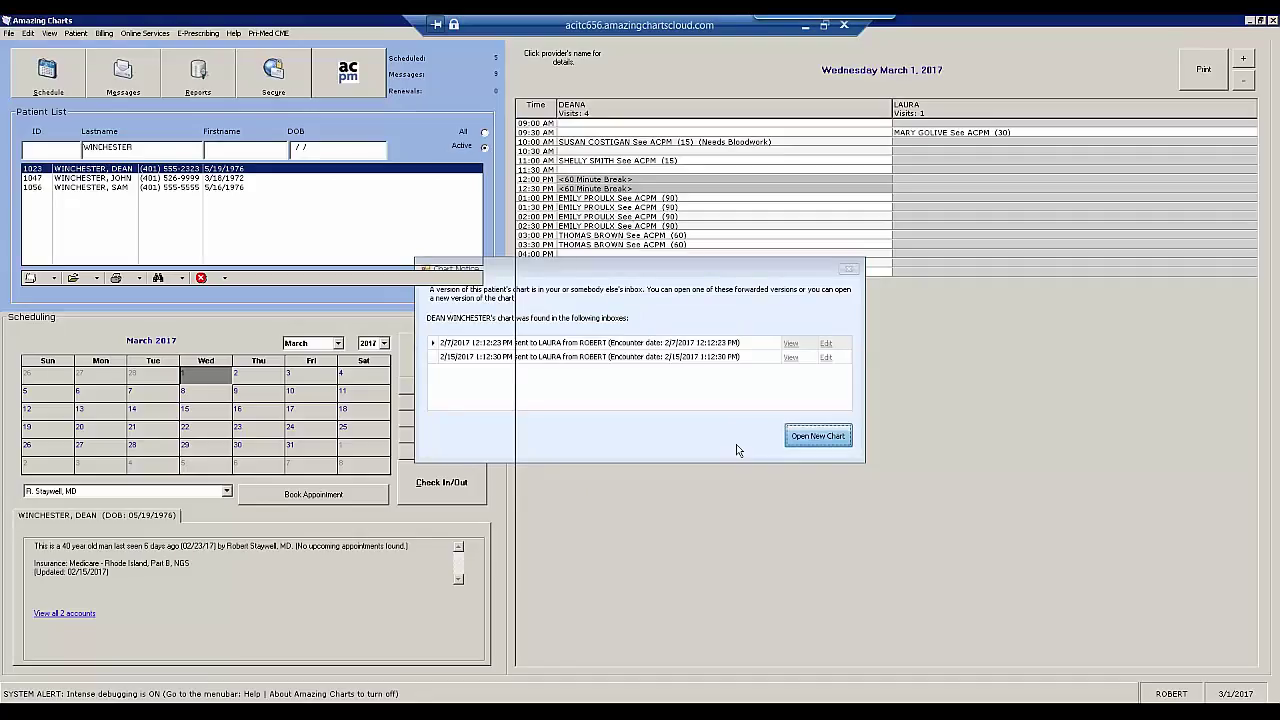
{"action": "left_click", "coordinate": [818, 436]}
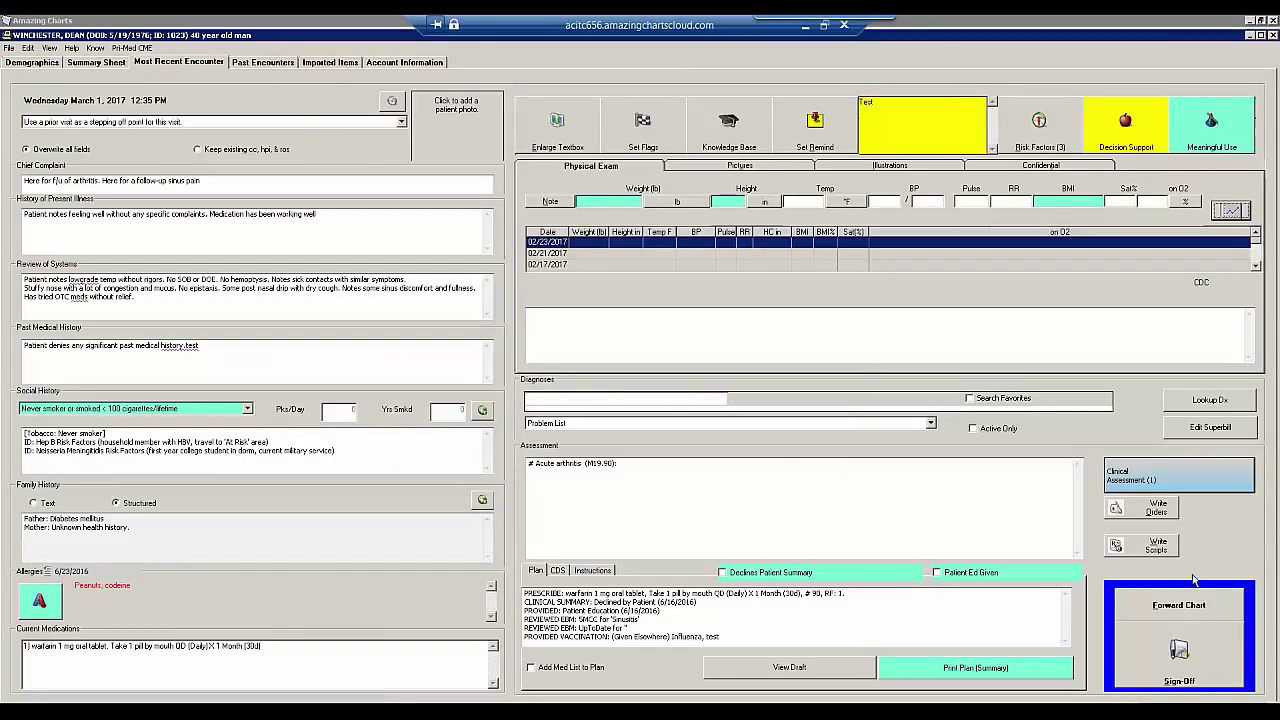
- Sign off the encounter with charges for Est Level 3 (99213) and ECG (Electrocardiogram) (93000)
{"action": "left_click", "coordinate": [1179, 650]}
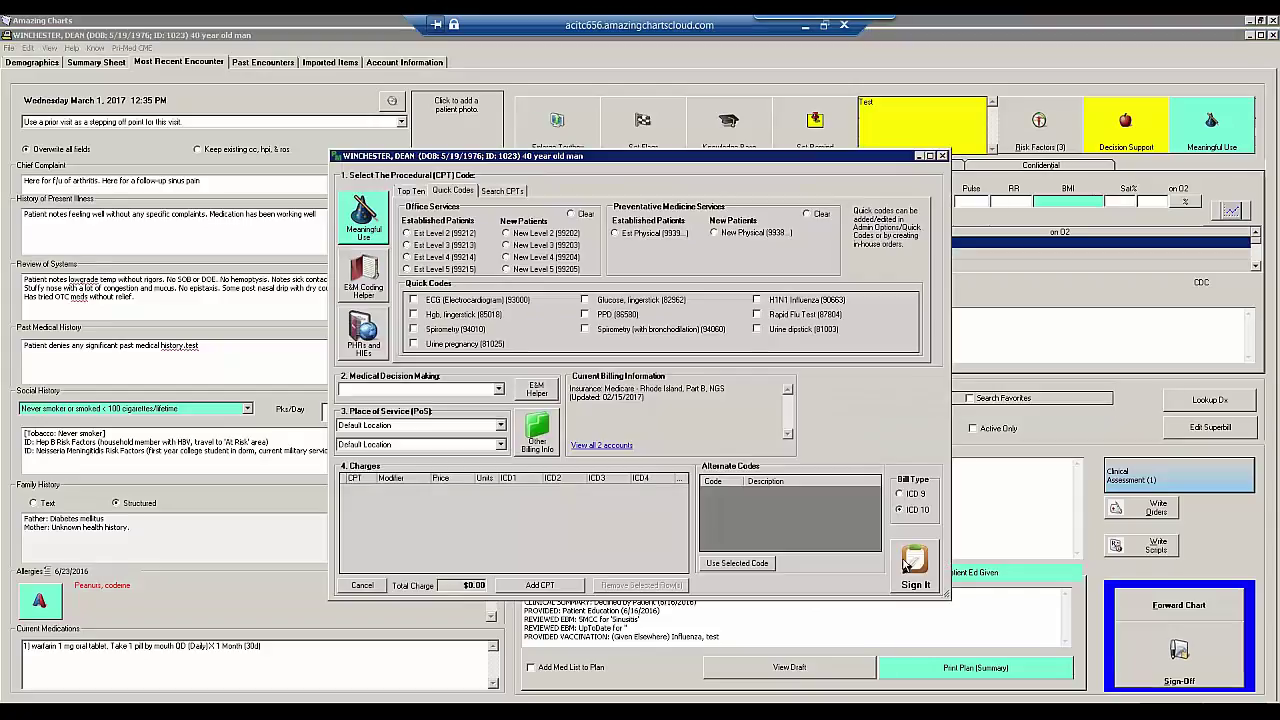
{"action": "left_click", "coordinate": [407, 245]}
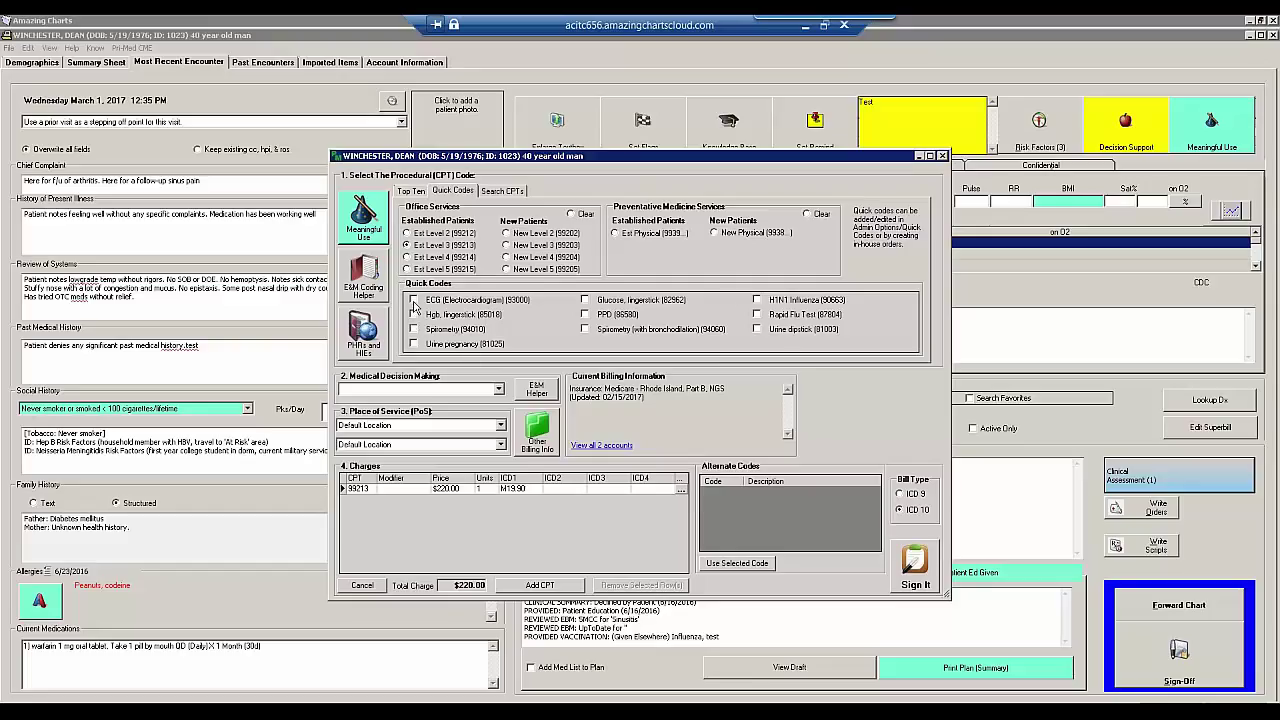
{"action": "left_click", "coordinate": [413, 299]}
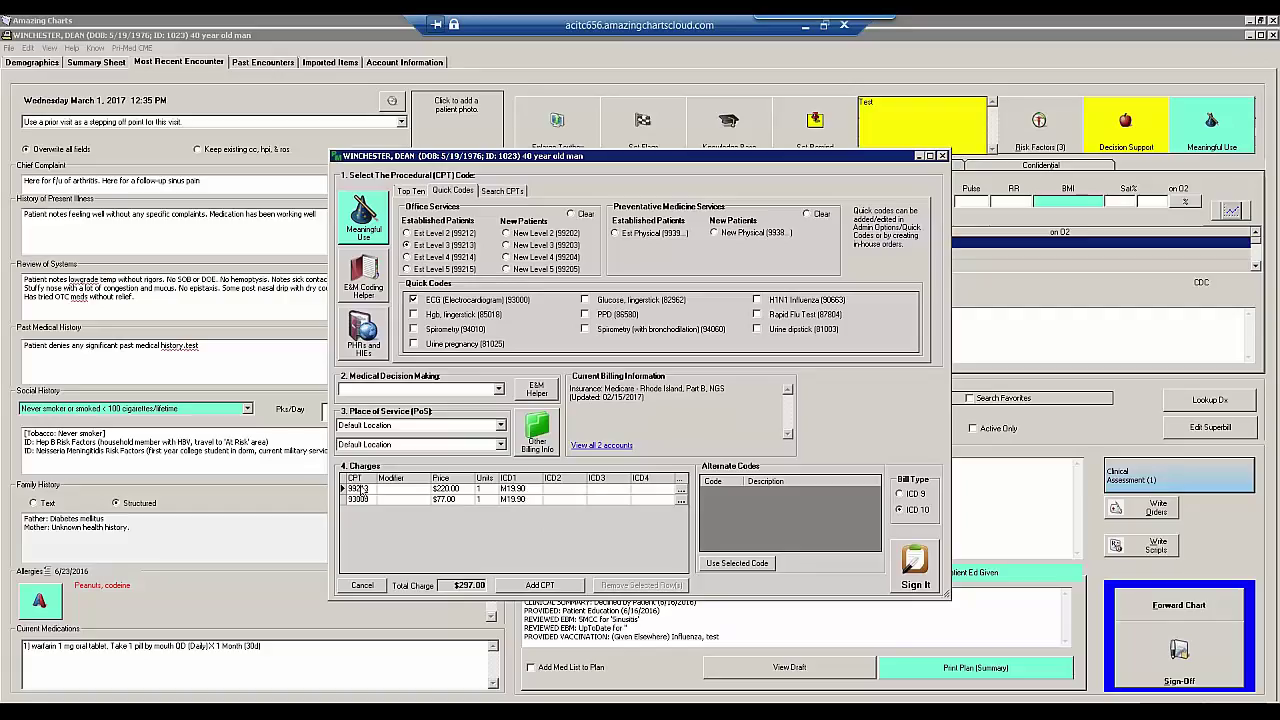
{"action": "left_click", "coordinate": [916, 562]}
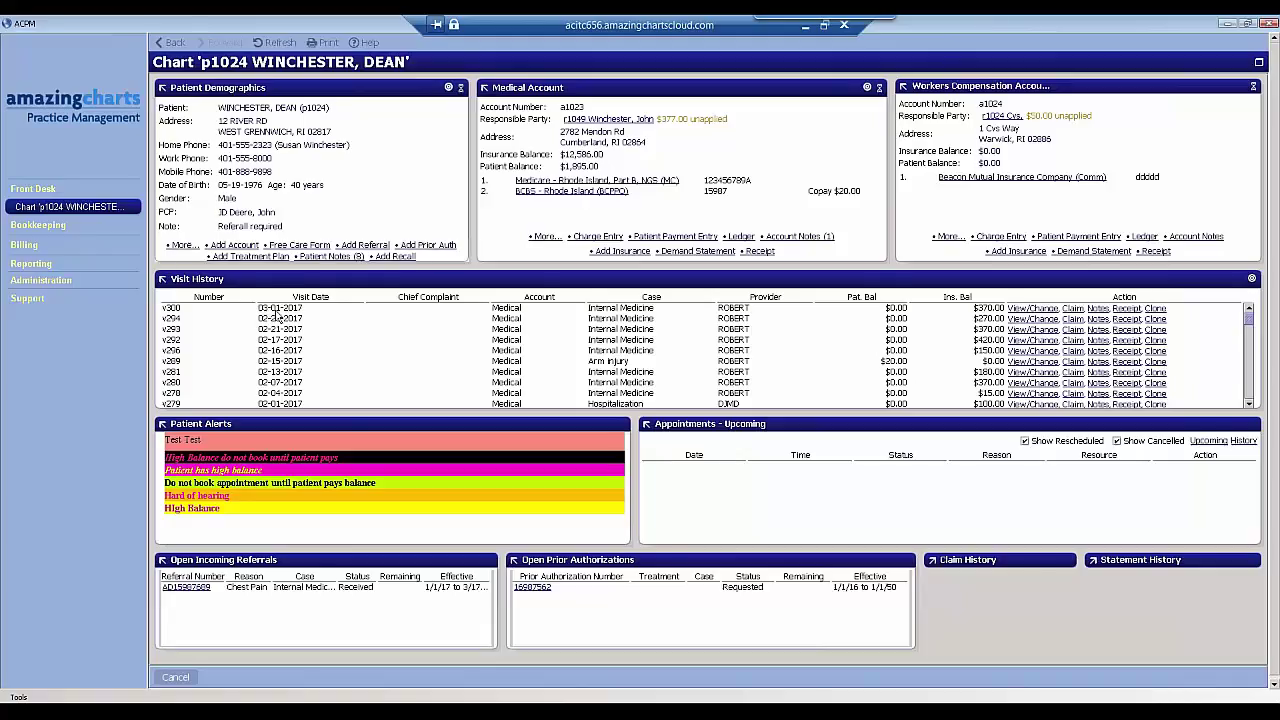
- Review the charge details of the patient's 03-01-2017 visit in the practice management chart, then close them
{"action": "left_click", "coordinate": [1027, 310]}
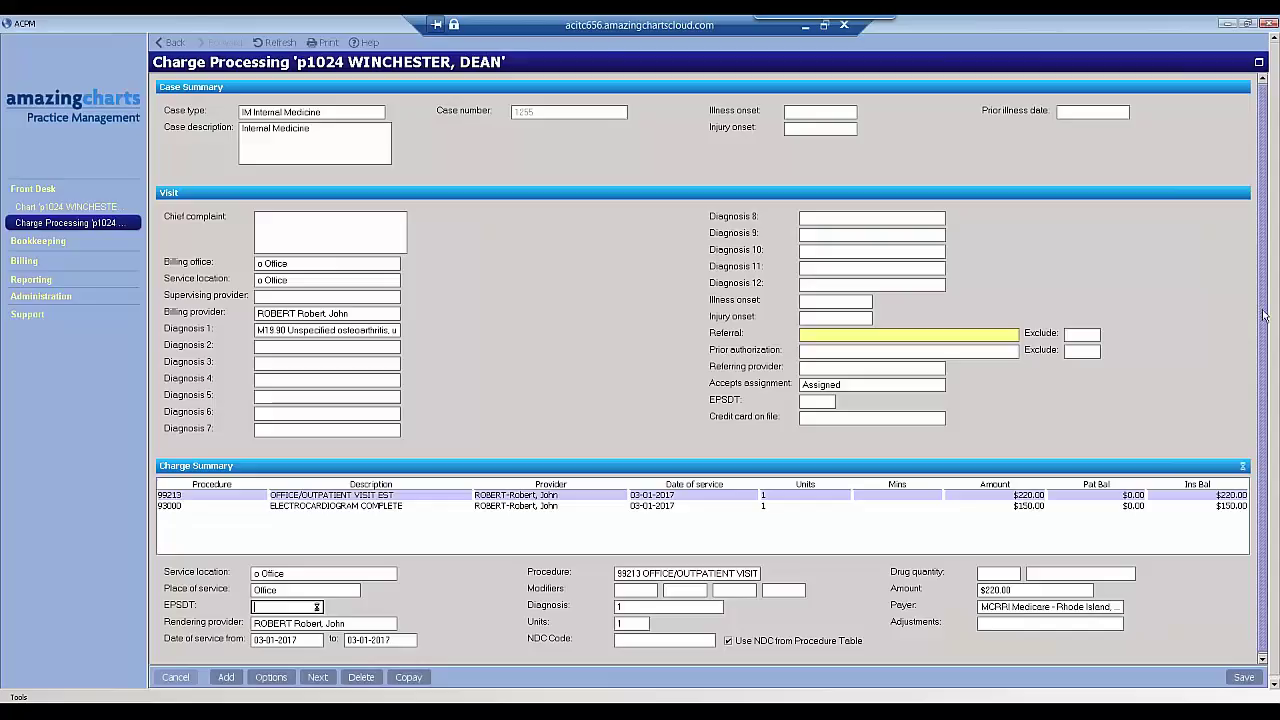
{"action": "scroll", "coordinate": [1264, 312], "scroll_direction": "down", "scroll_amount": 1}
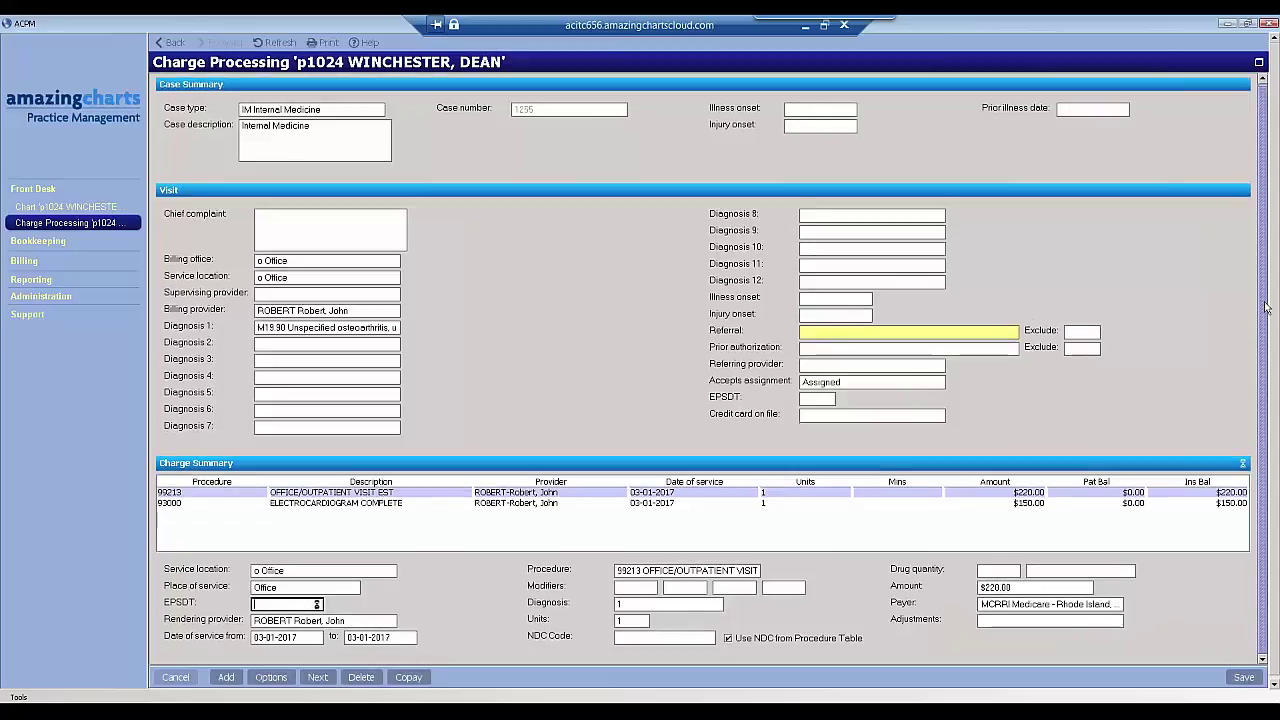
{"action": "scroll", "coordinate": [1264, 308], "scroll_direction": "up", "scroll_amount": 1}
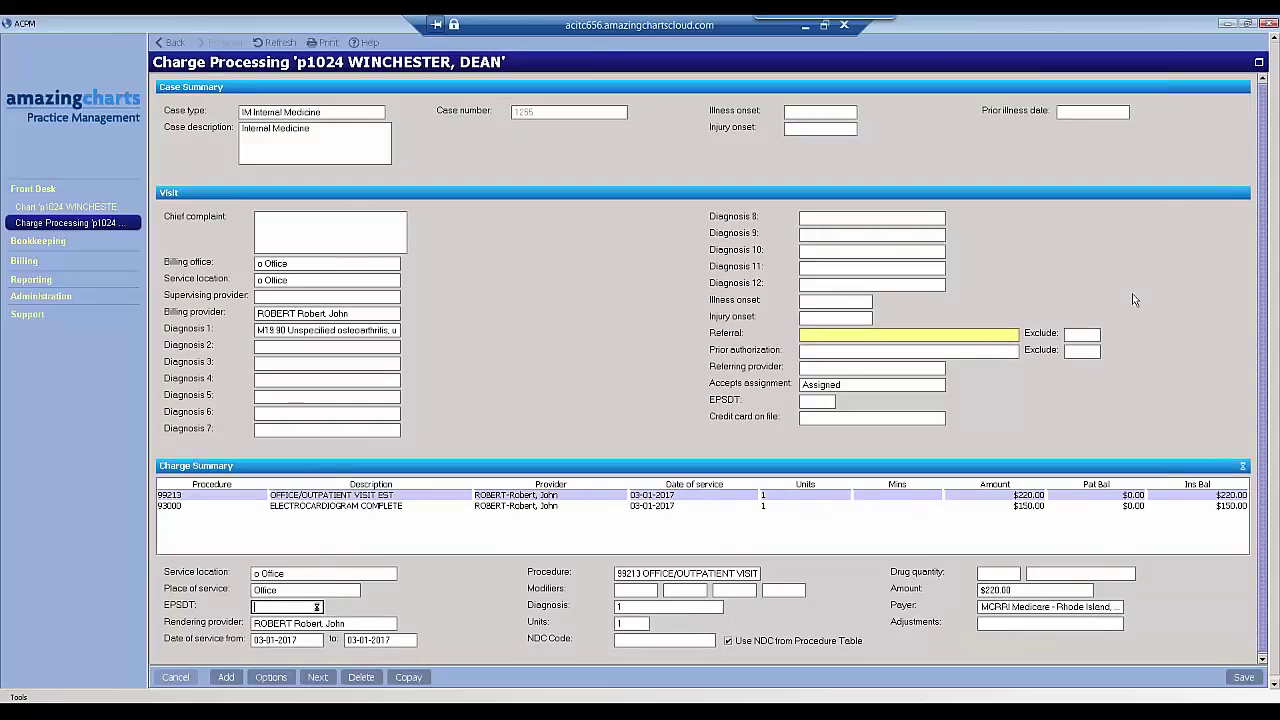
{"action": "left_click", "coordinate": [1258, 62]}
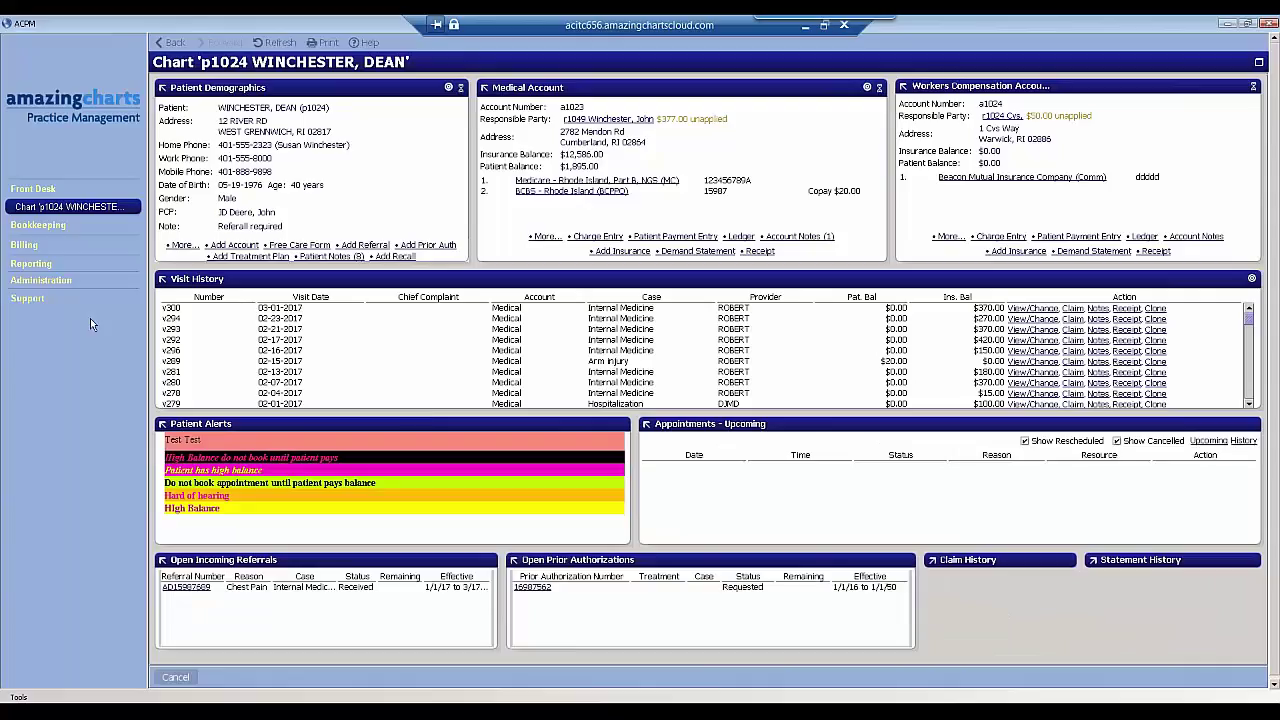
- Return to the Billing area and view the pending patient statements dated 02-23-2017, closing the document when finished
{"action": "left_click", "coordinate": [40, 245]}
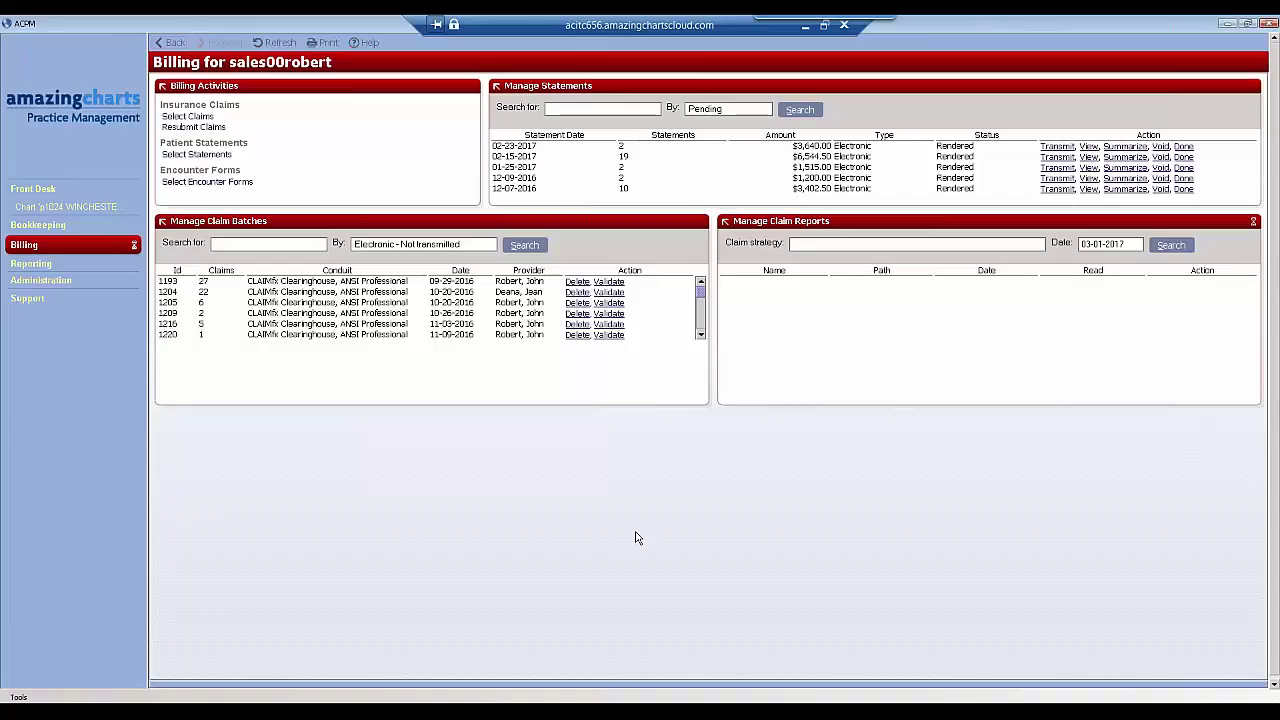
{"action": "left_click", "coordinate": [70, 206]}
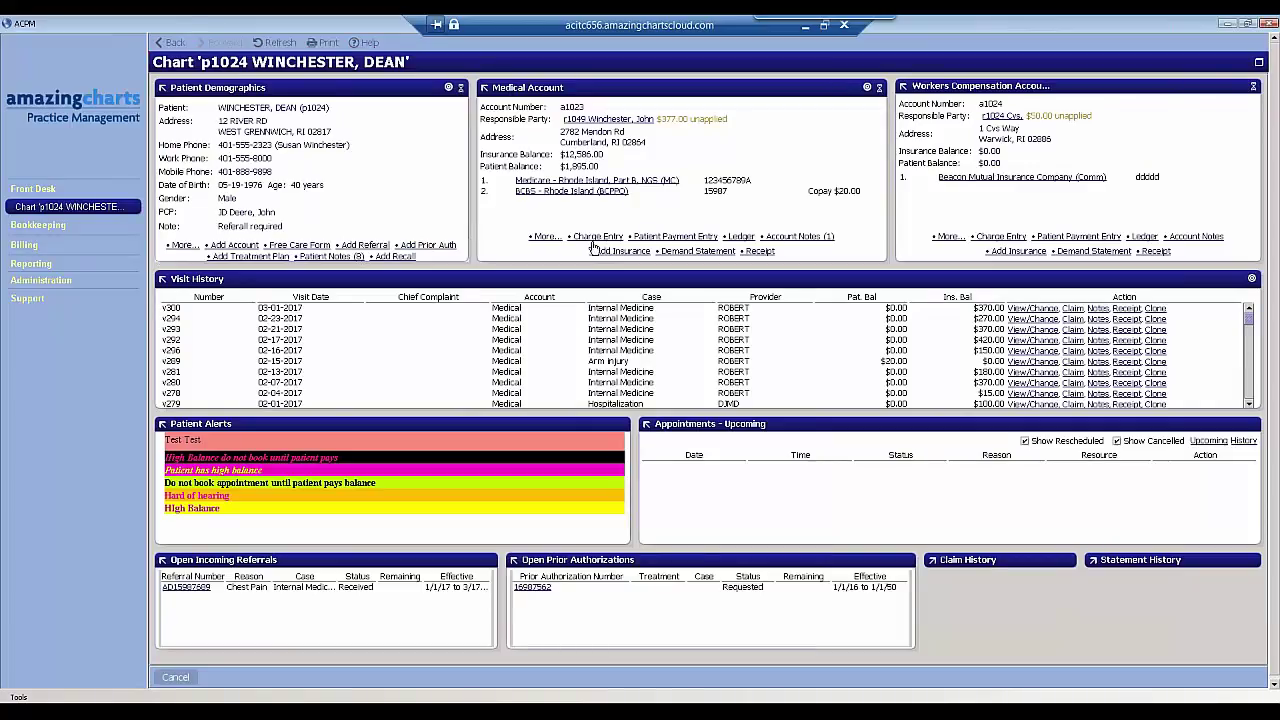
{"action": "left_click", "coordinate": [25, 245]}
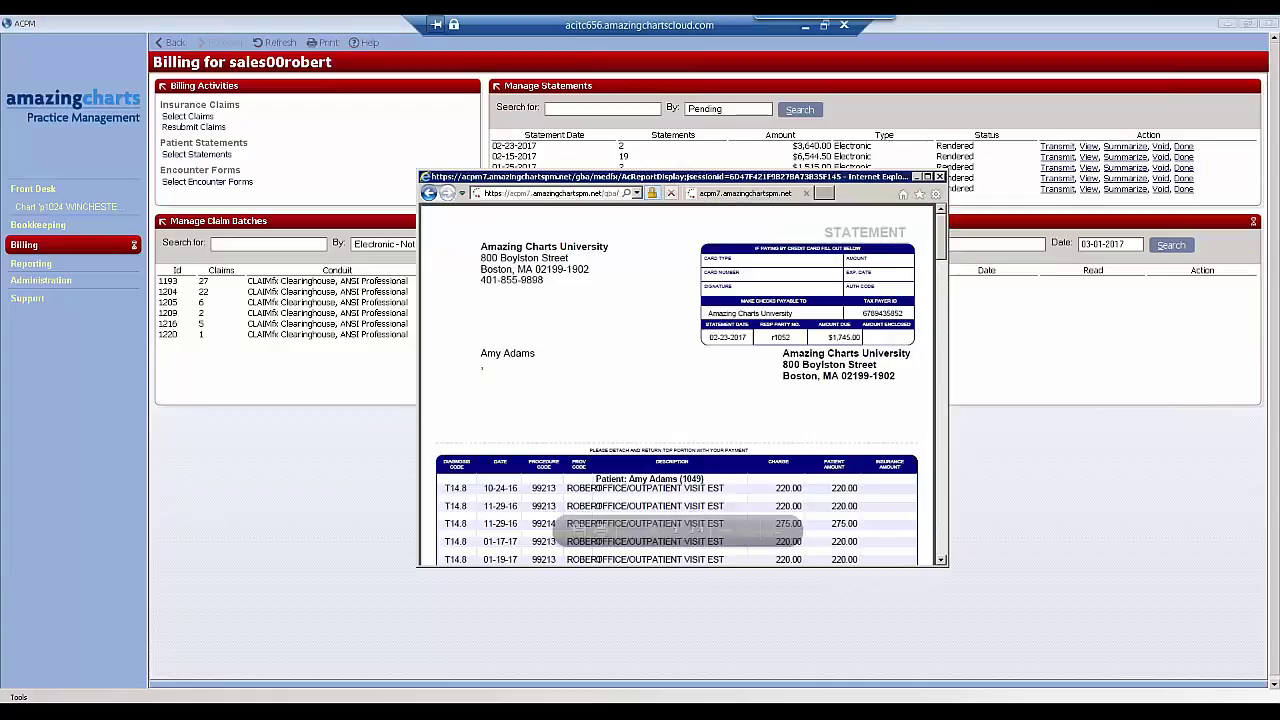
{"action": "scroll", "coordinate": [941, 212], "scroll_direction": "down", "scroll_amount": 10}
{"action": "scroll", "coordinate": [941, 212], "scroll_direction": "up", "scroll_amount": 10}
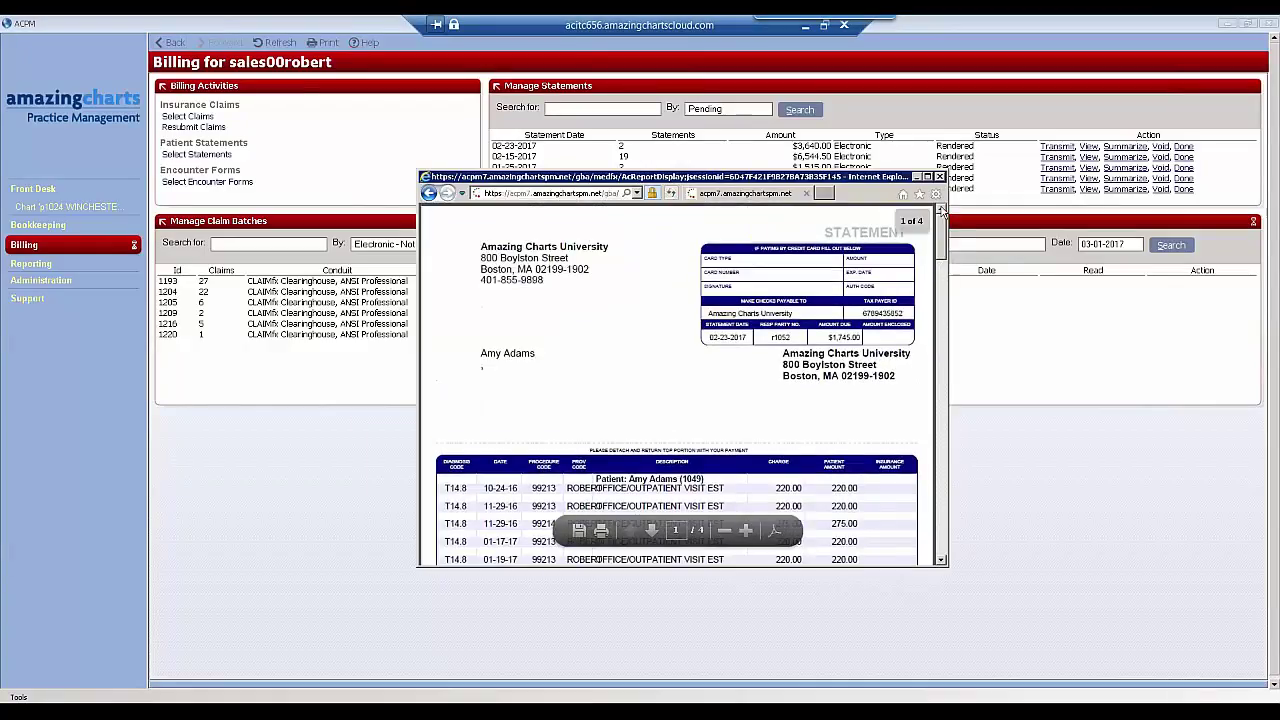
{"action": "left_click", "coordinate": [939, 176]}
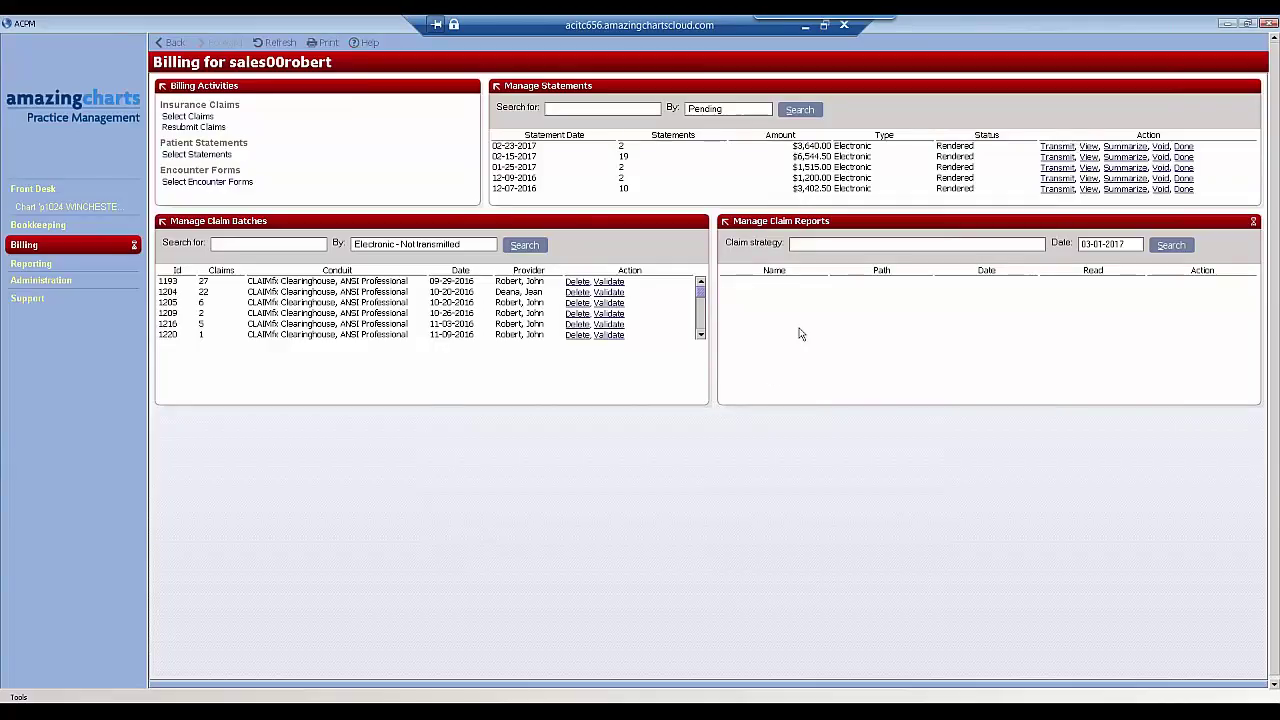
- Set the claim strategy for the claim reports to CLAIMfx Clearinghouse, ANSI Professional
{"action": "left_click", "coordinate": [942, 245]}
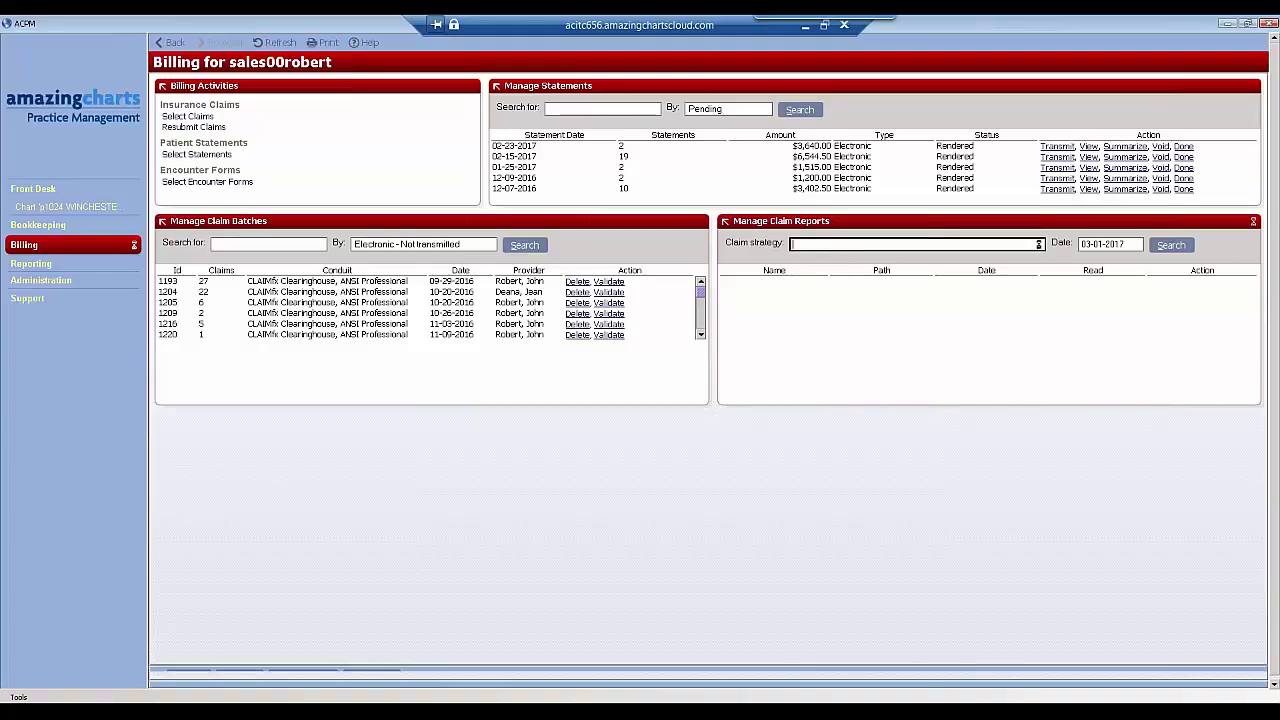
{"action": "left_click", "coordinate": [1038, 244]}
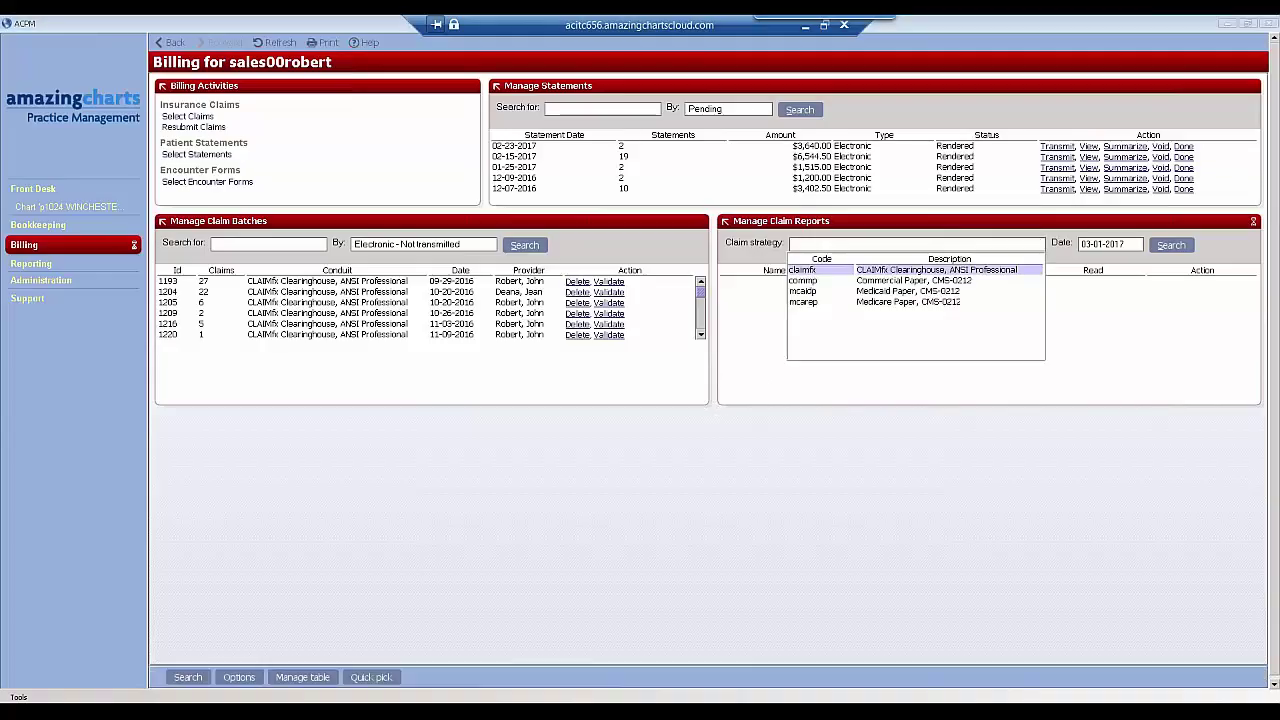
{"action": "left_click", "coordinate": [870, 272]}
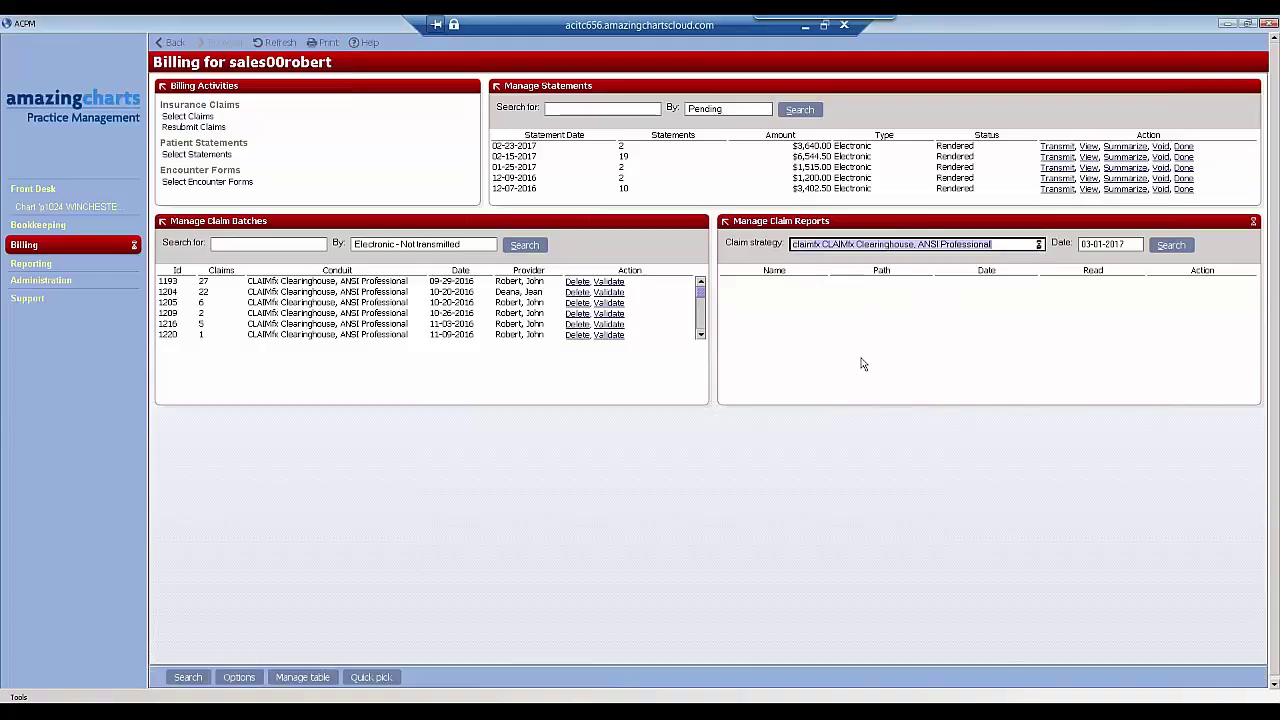
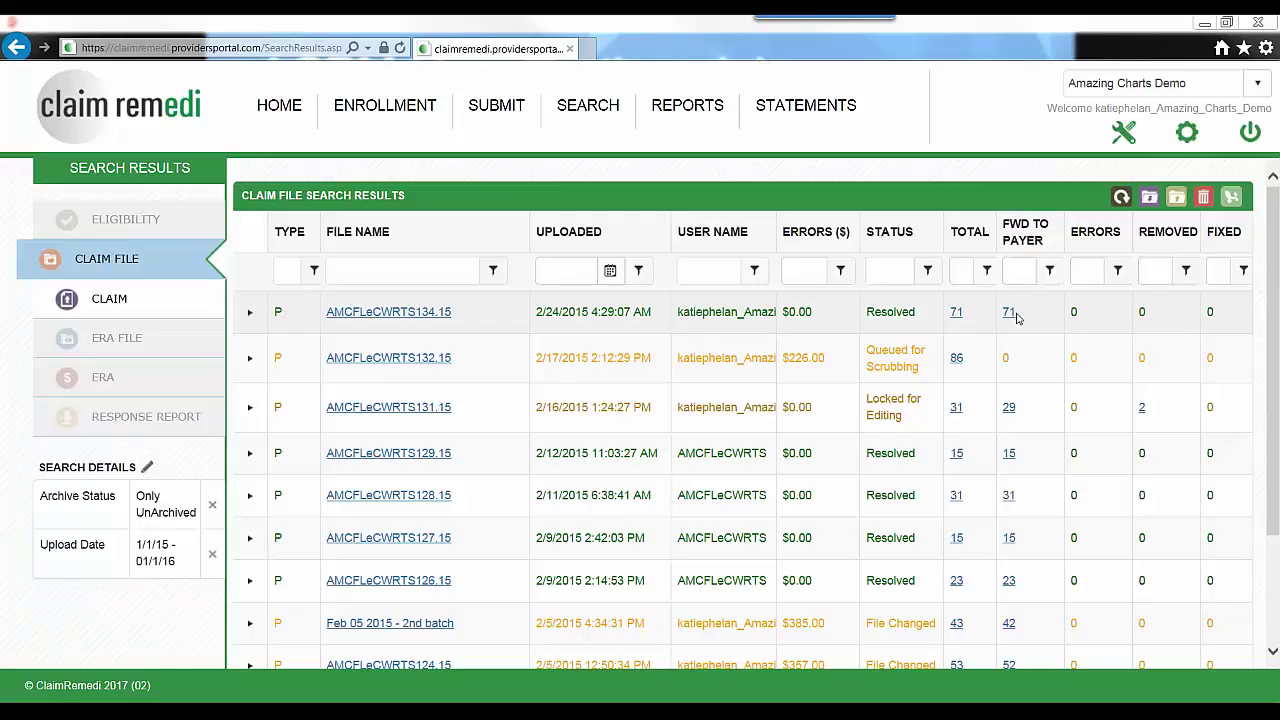
- Review the uploaded claim files and the statuses of individual claims in the ClaimRemedi portal's search results
{"action": "scroll", "coordinate": [1273, 325], "scroll_direction": "down", "scroll_amount": 2}
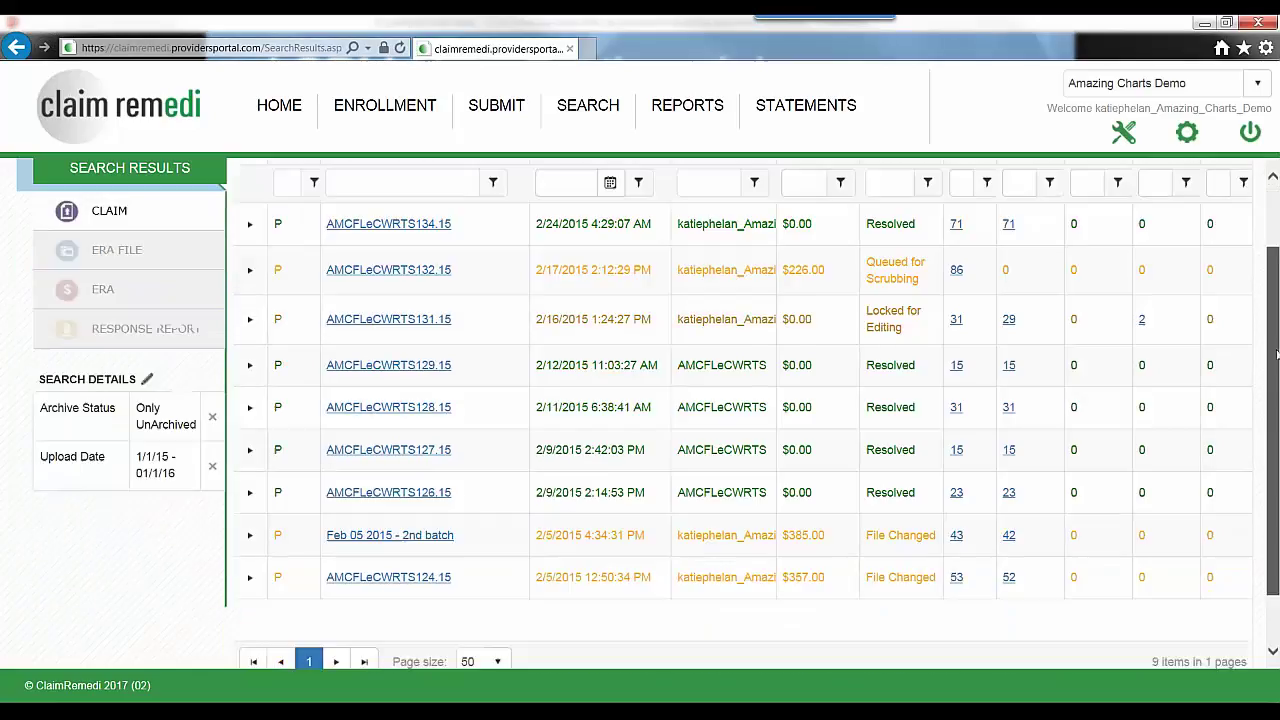
{"action": "scroll", "coordinate": [1250, 332], "scroll_direction": "up", "scroll_amount": 2}
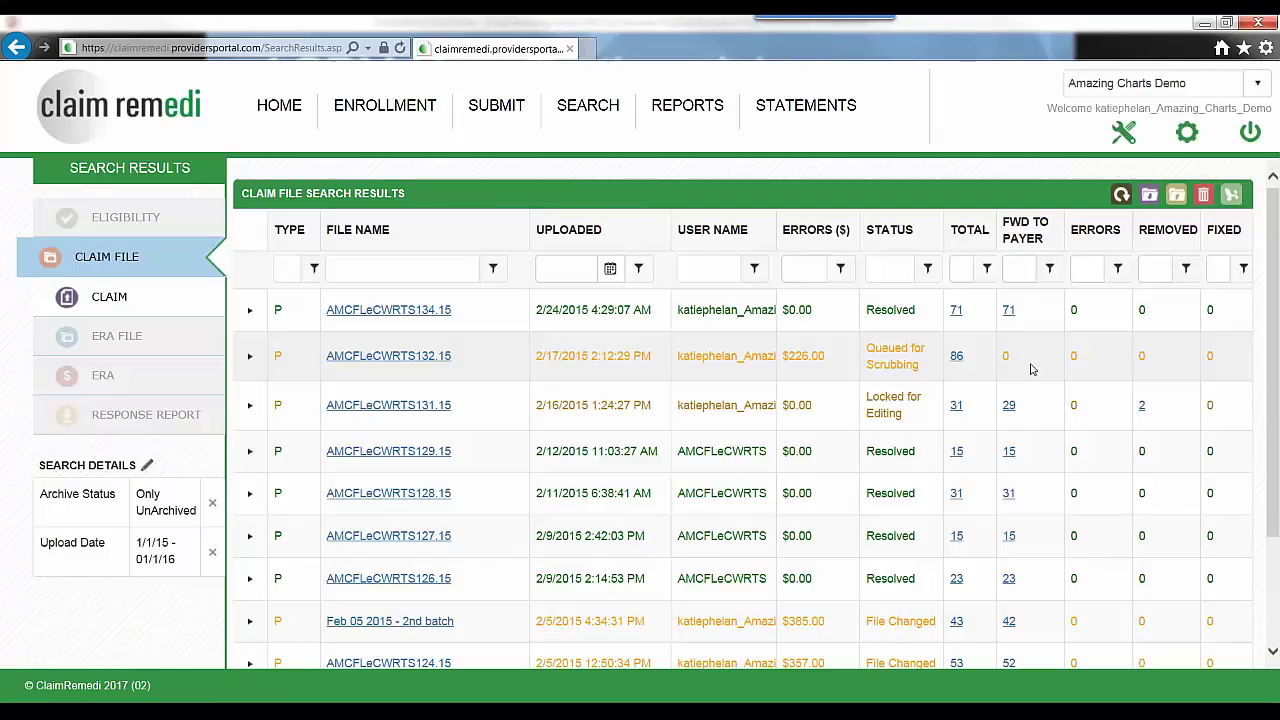
{"action": "left_click", "coordinate": [108, 296]}
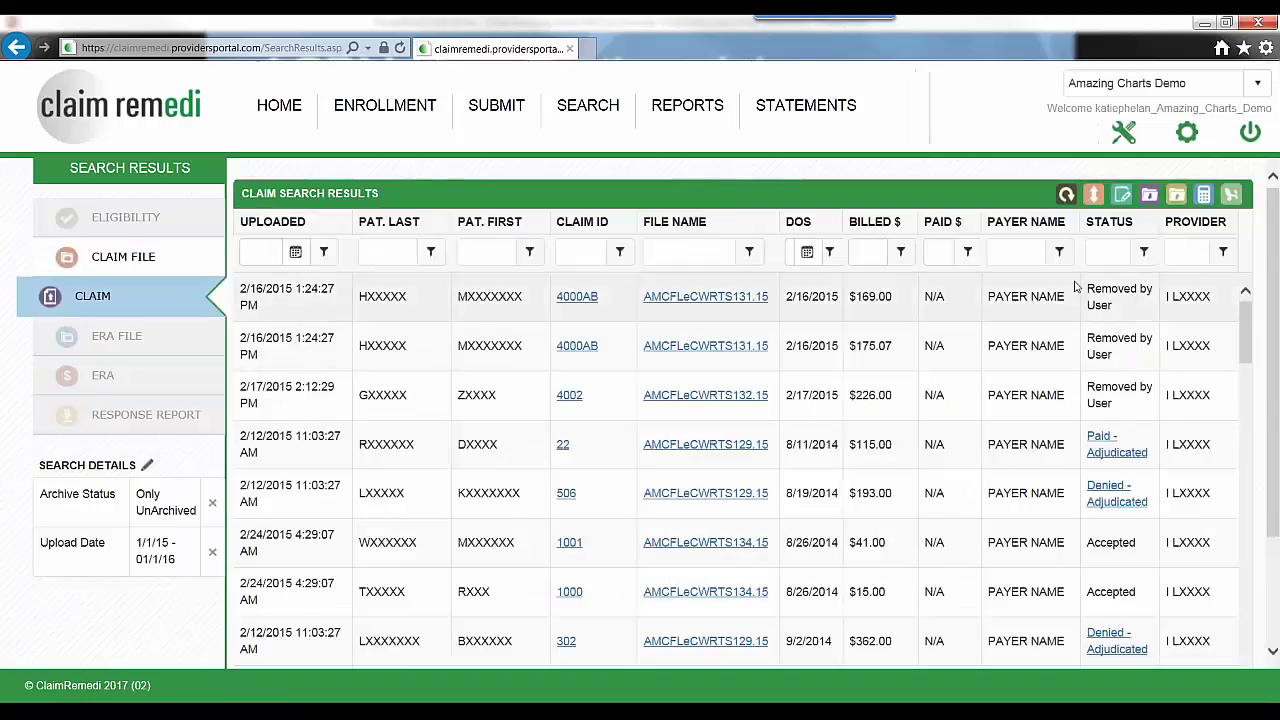
{"action": "left_click_drag", "start_coordinate": [1247, 331], "coordinate": [1247, 349]}
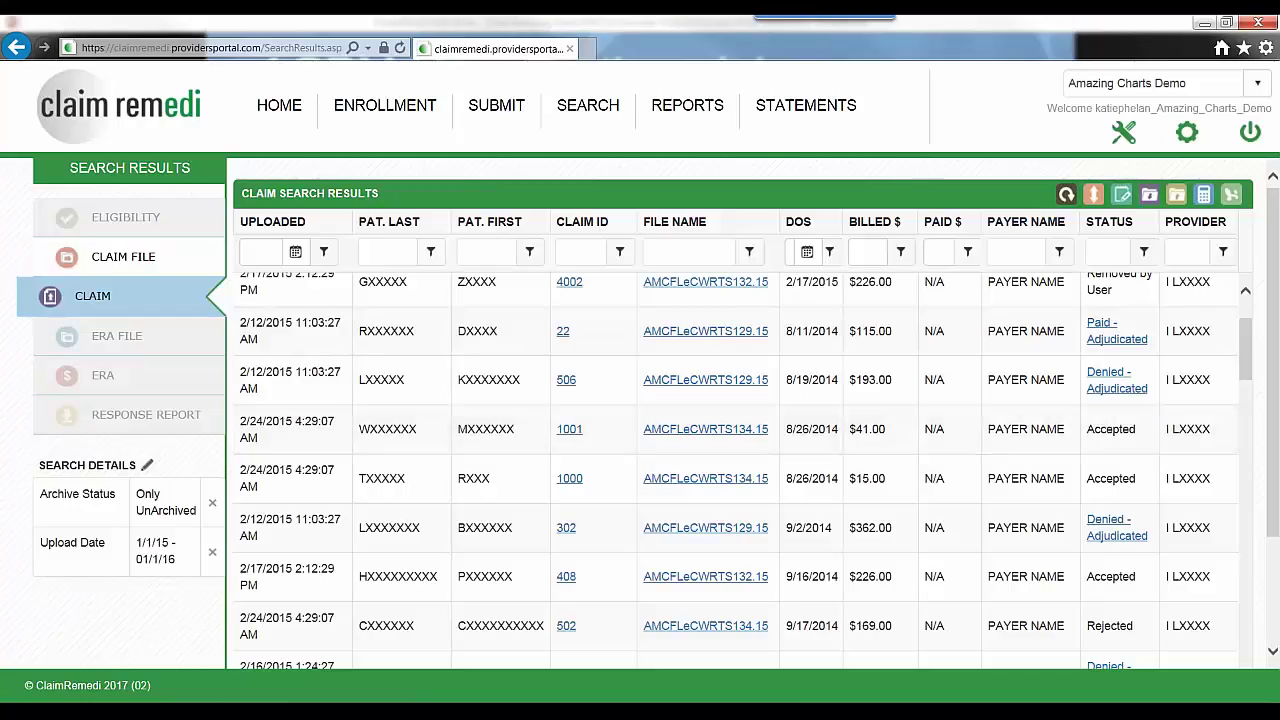
{"action": "scroll", "coordinate": [1250, 400], "scroll_direction": "down", "scroll_amount": 1}
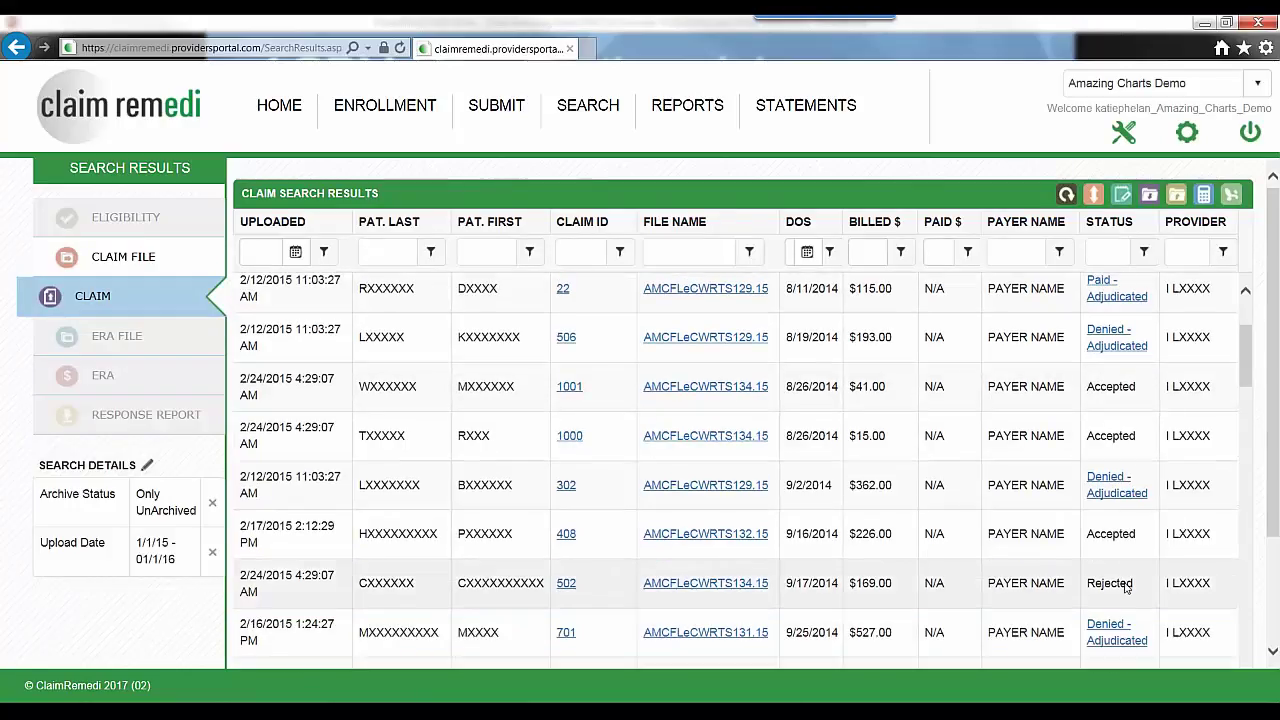
{"action": "left_click_drag", "start_coordinate": [1249, 377], "coordinate": [1248, 350]}
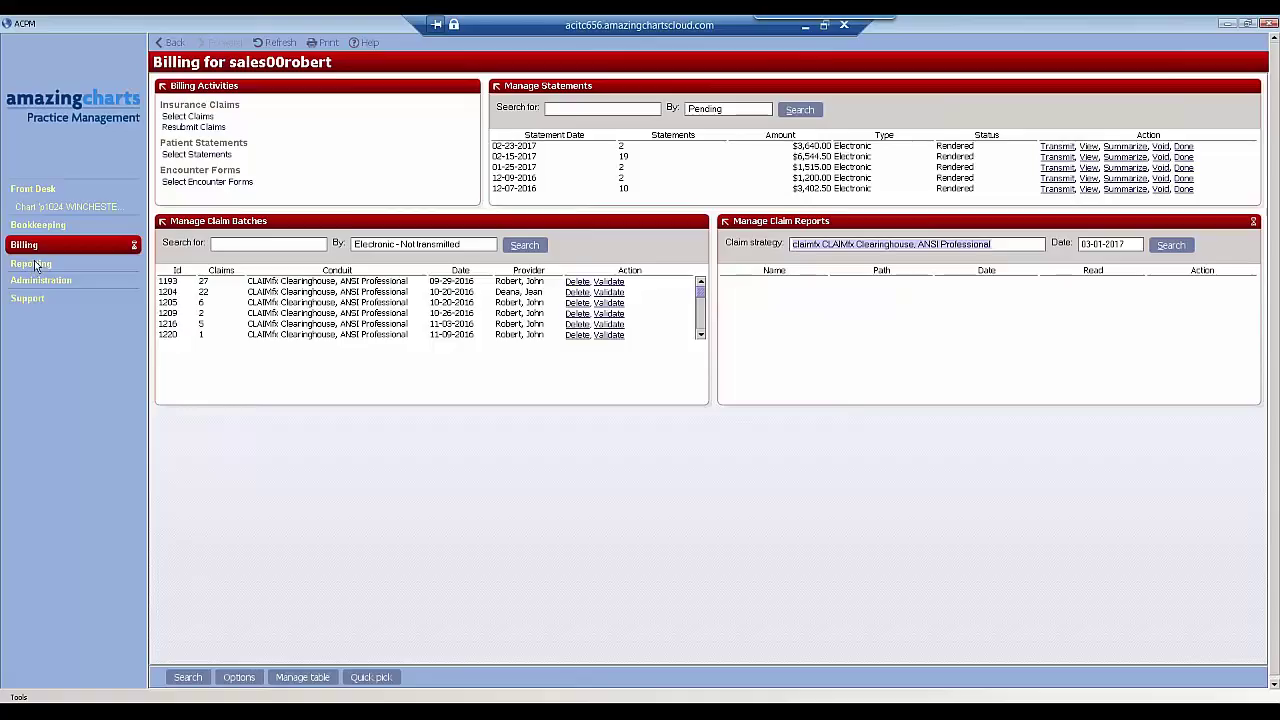
- Open the Reporting area in ACPM and view the Deposit Slip report's selection criteria, closing them without running it
{"action": "left_click", "coordinate": [35, 264]}
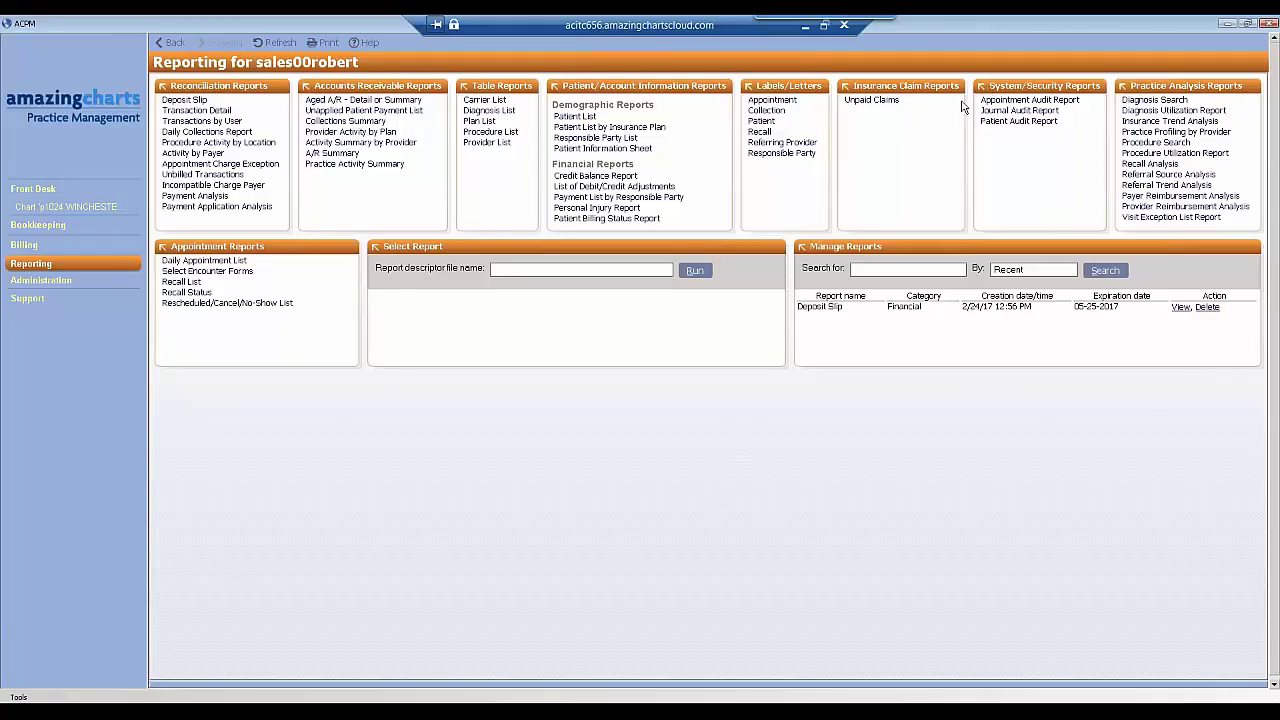
{"action": "left_click", "coordinate": [185, 100]}
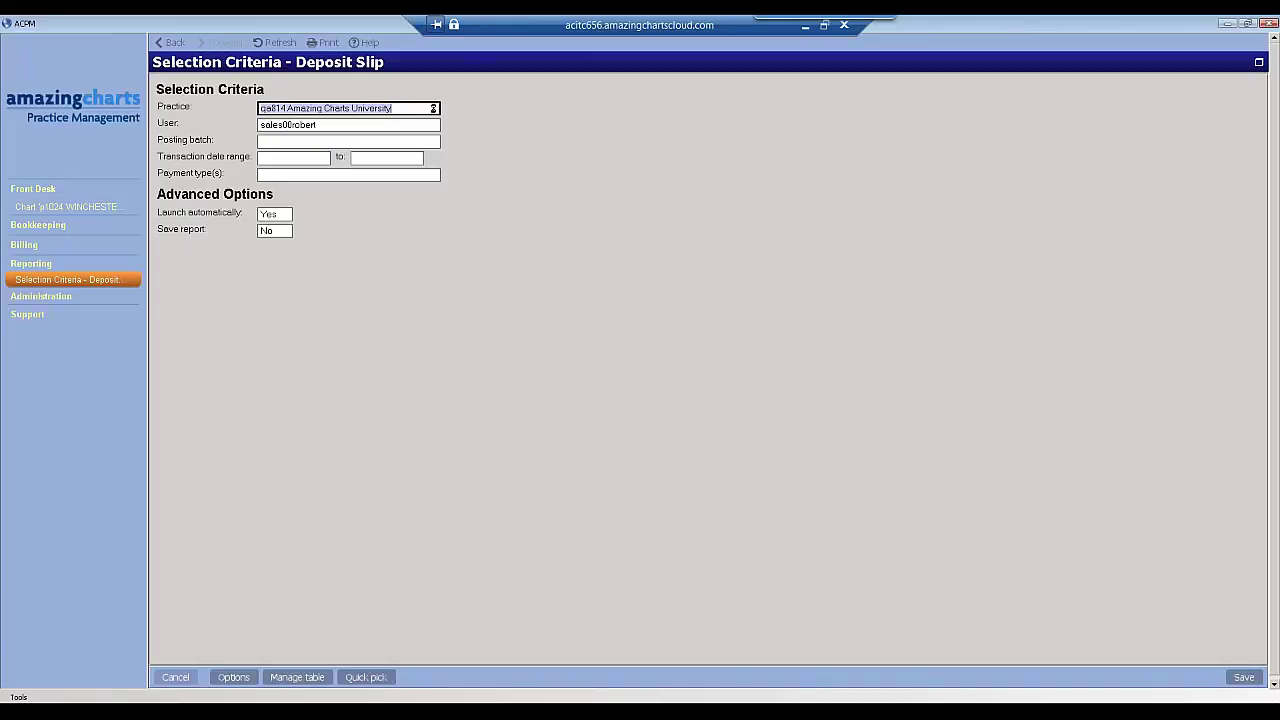
{"action": "left_click", "coordinate": [1259, 62]}
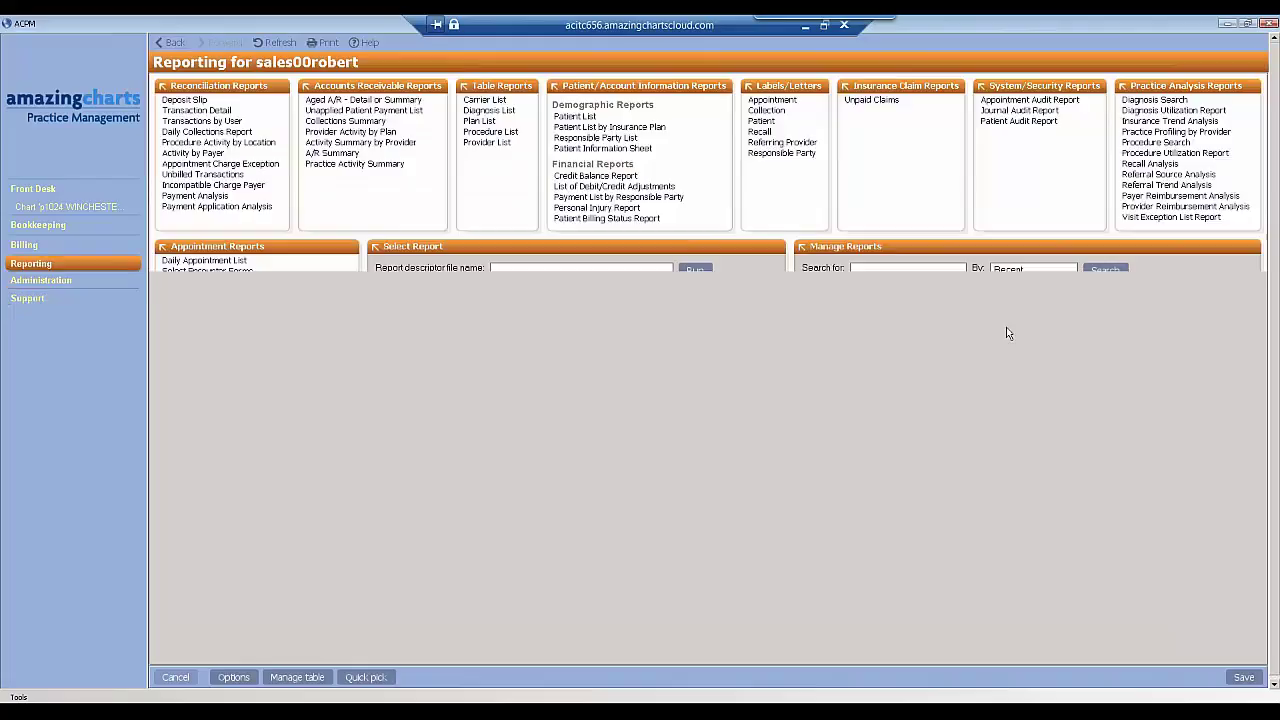
- Search the saved reports under Manage Reports by All and browse the list
{"action": "left_click", "coordinate": [1036, 279]}
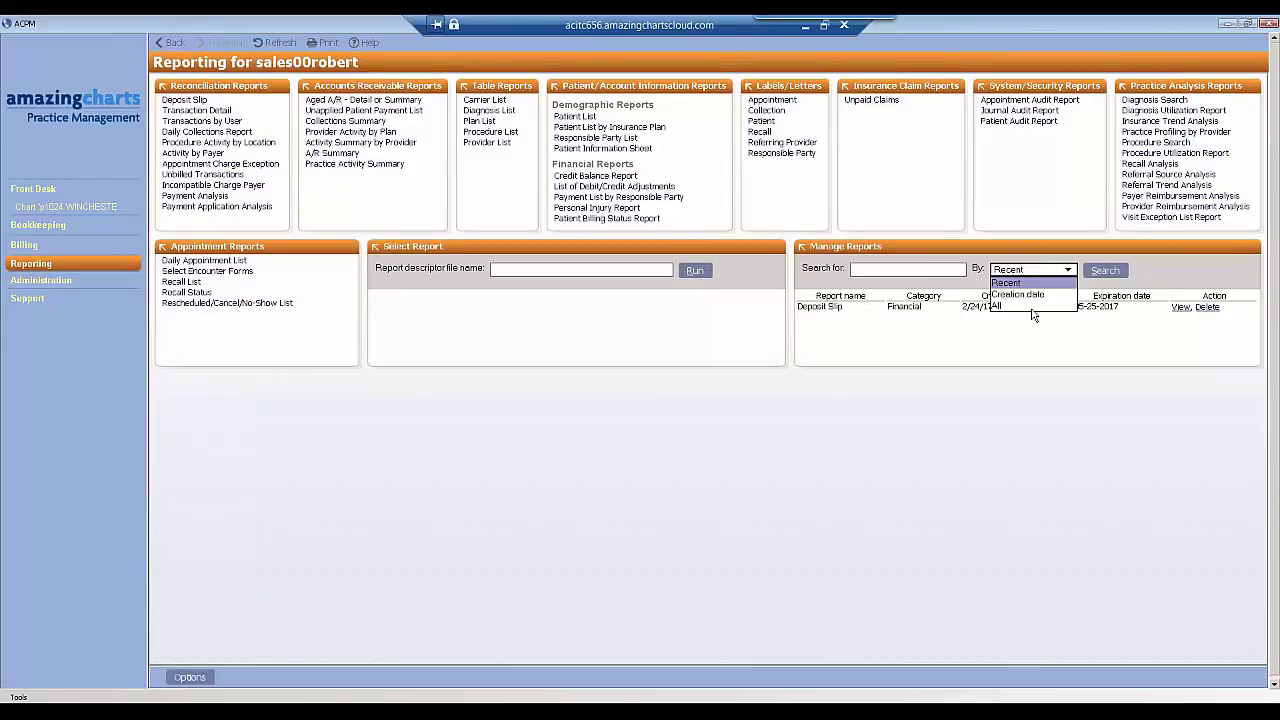
{"action": "left_click", "coordinate": [1034, 307]}
{"action": "left_click", "coordinate": [1105, 270]}
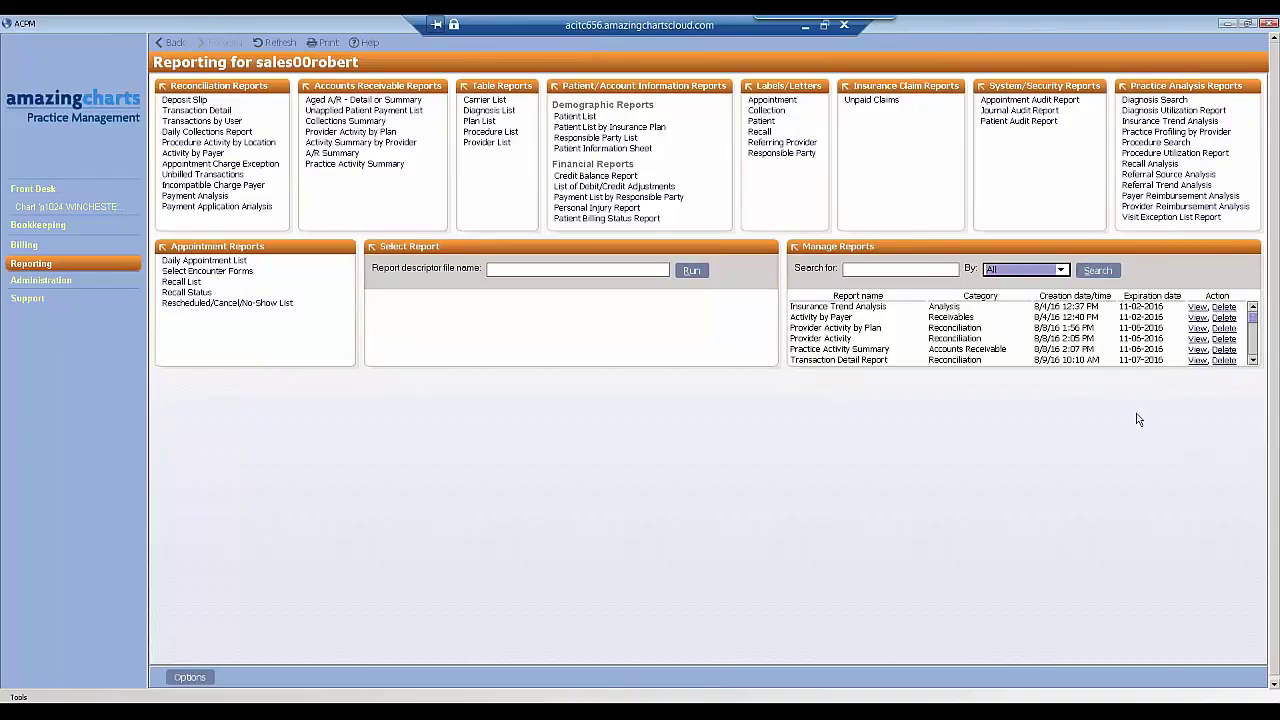
{"action": "left_click", "coordinate": [1253, 360]}
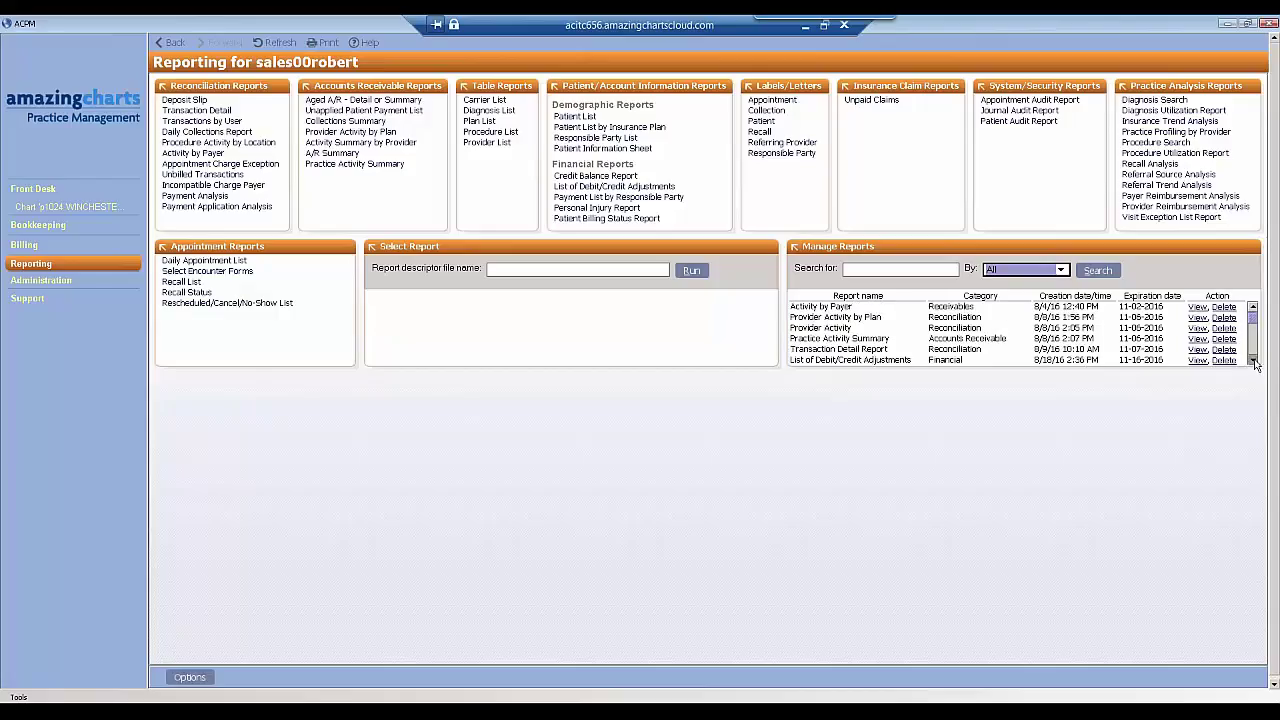
{"action": "left_click", "coordinate": [1253, 360]}
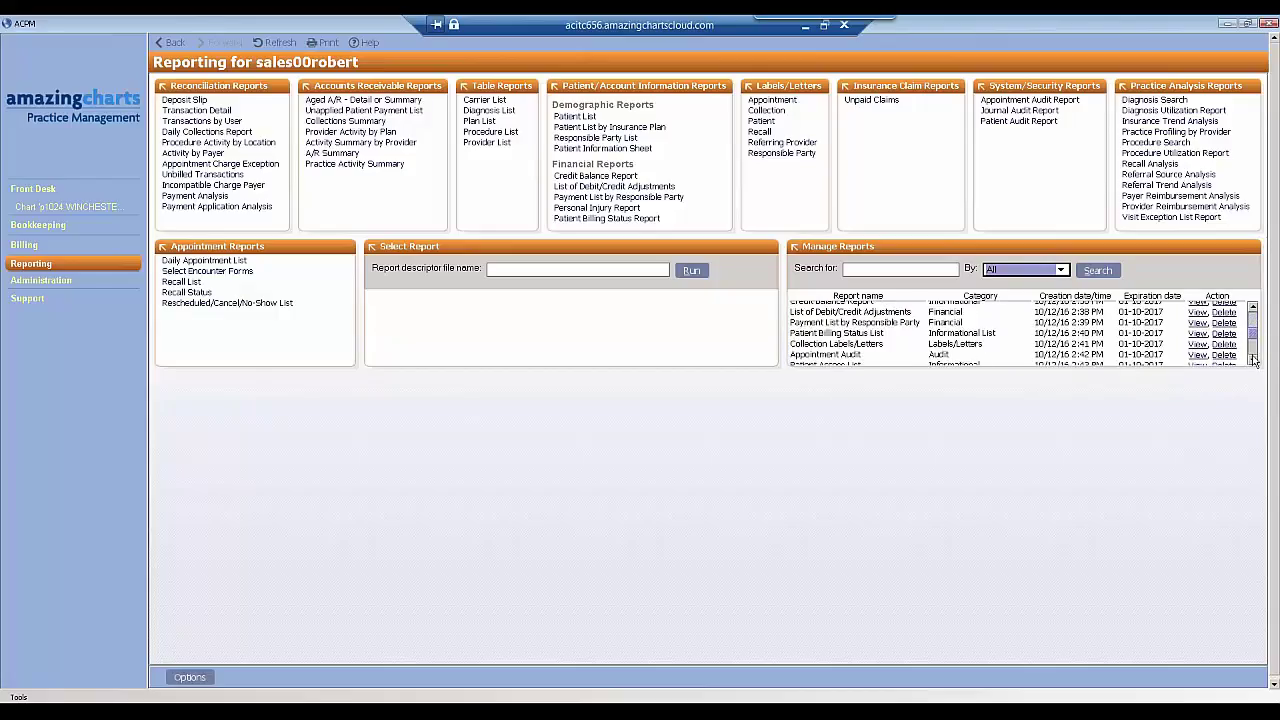
- View the saved Deposit Slip report created 2/24/17 from the saved reports list, closing it after reading
{"action": "left_click", "coordinate": [1253, 360]}
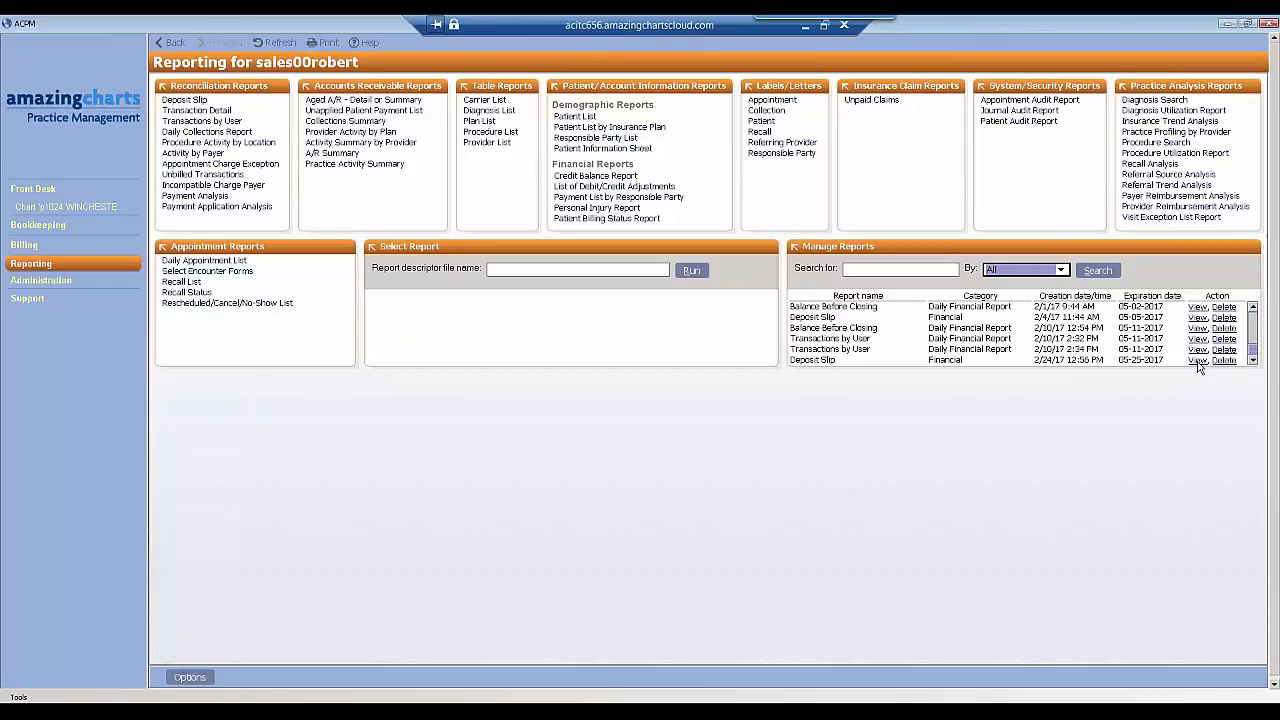
{"action": "left_click", "coordinate": [1198, 361]}
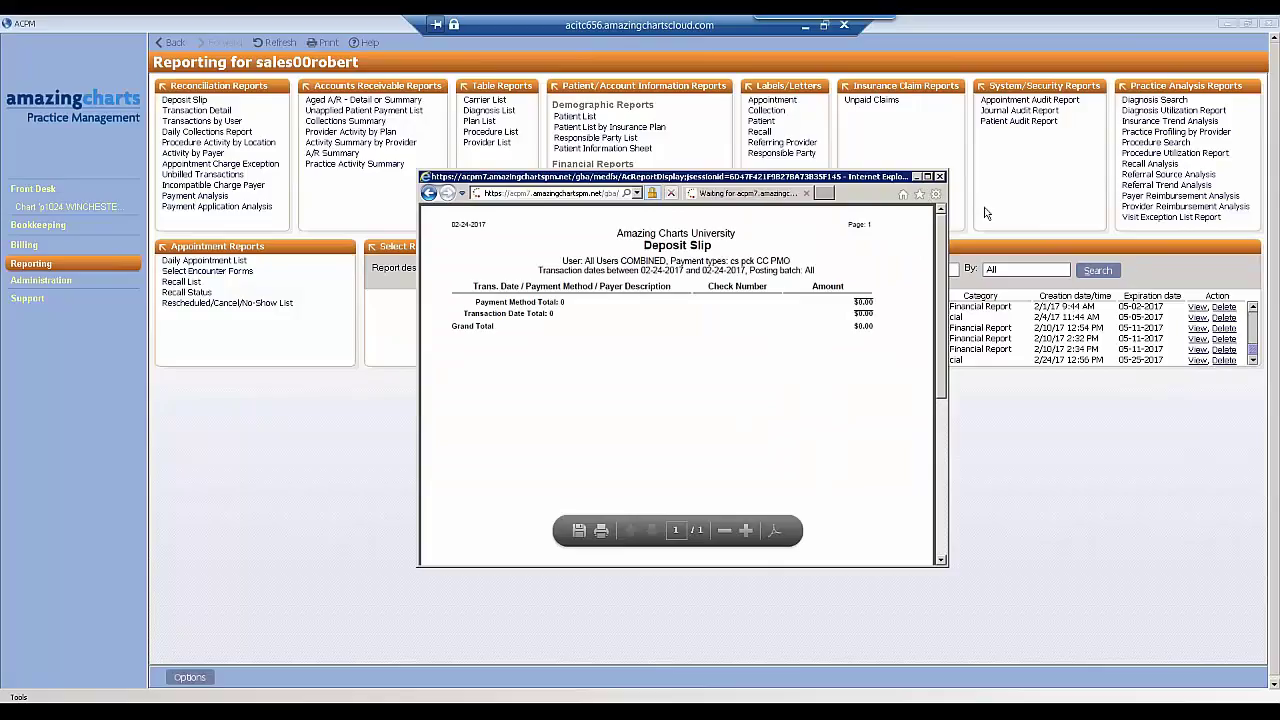
{"action": "left_click", "coordinate": [940, 177]}
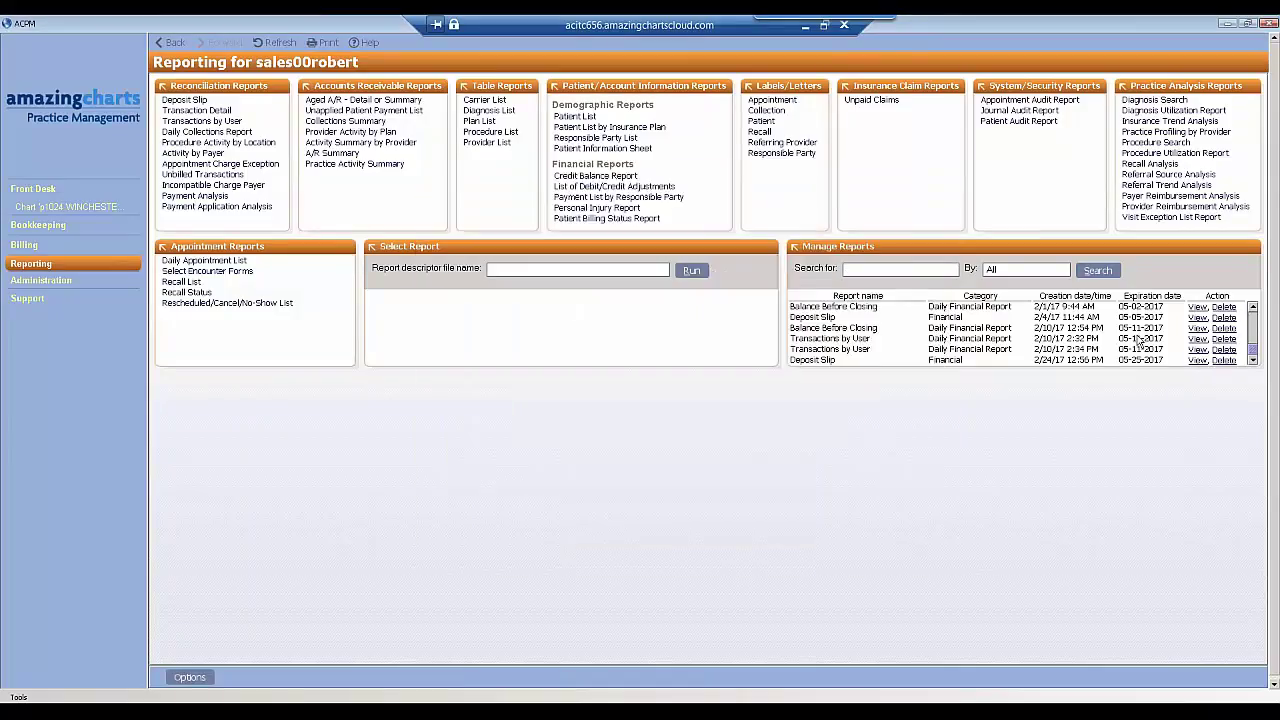
- View the saved Balance Before Closing report for 02-10-2017 in a maximized window, closing it after reading
{"action": "left_click", "coordinate": [1198, 338]}
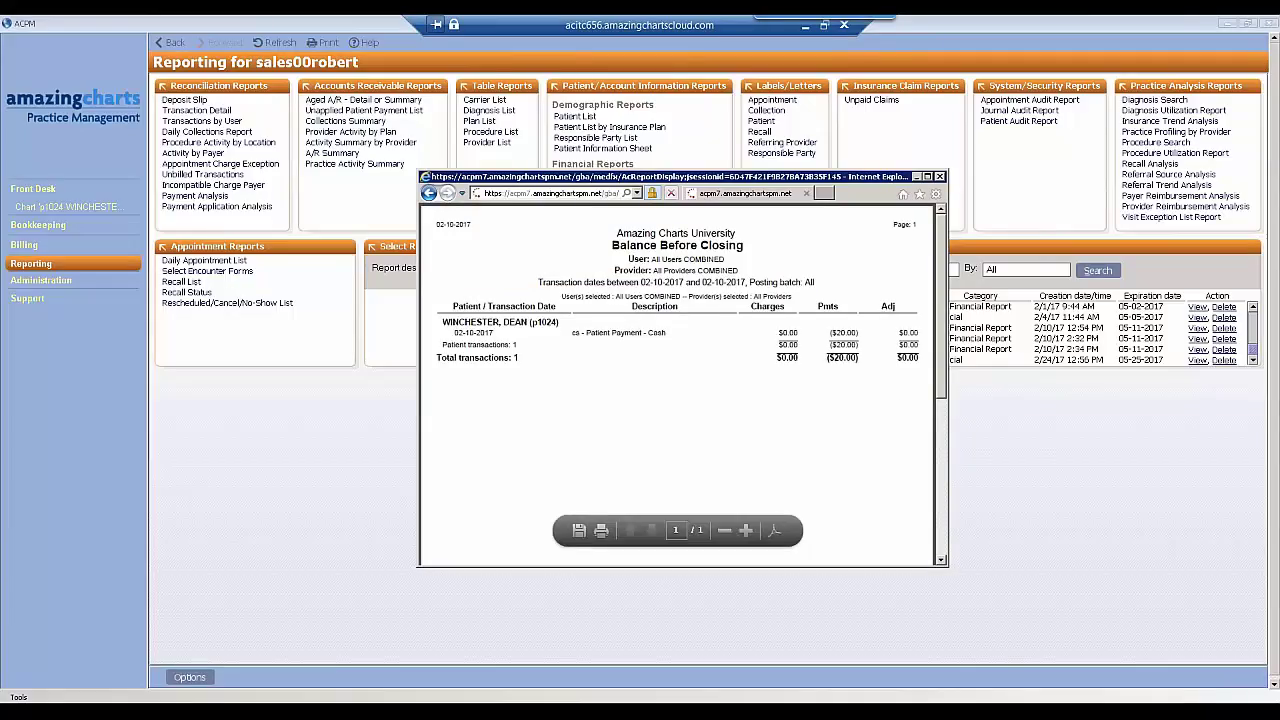
{"action": "left_click", "coordinate": [927, 176]}
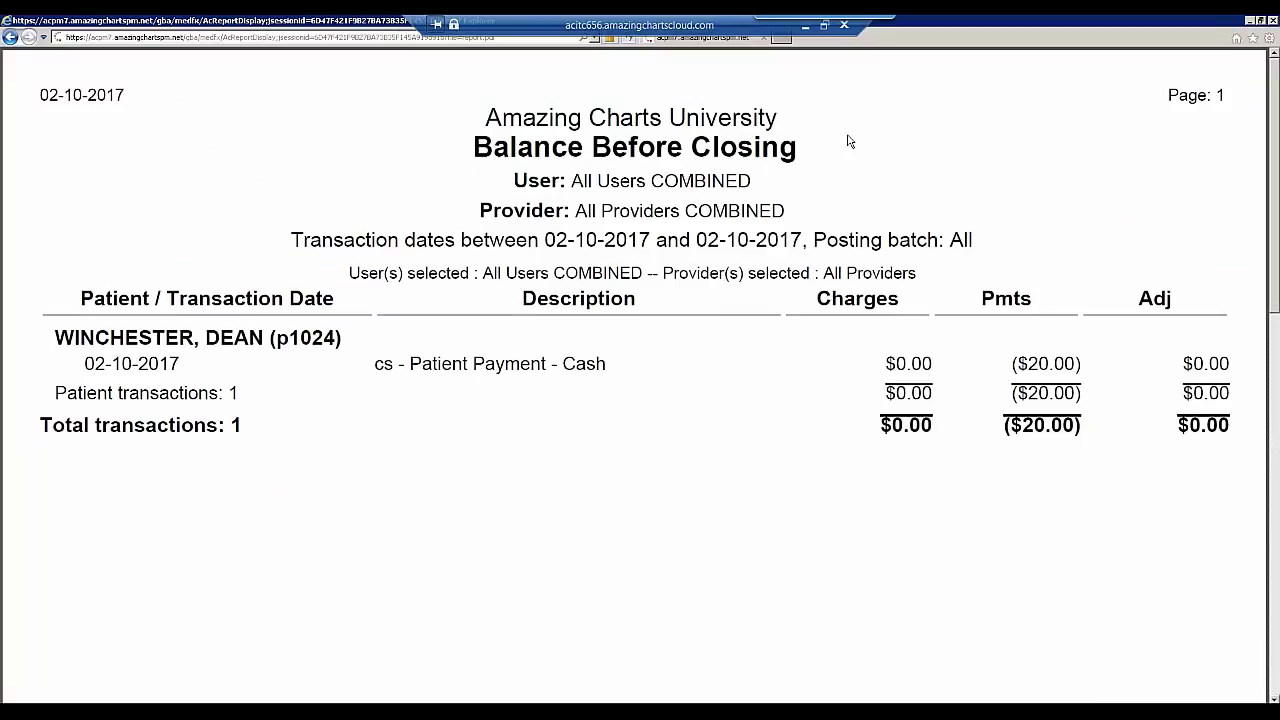
{"action": "left_click", "coordinate": [1271, 22]}
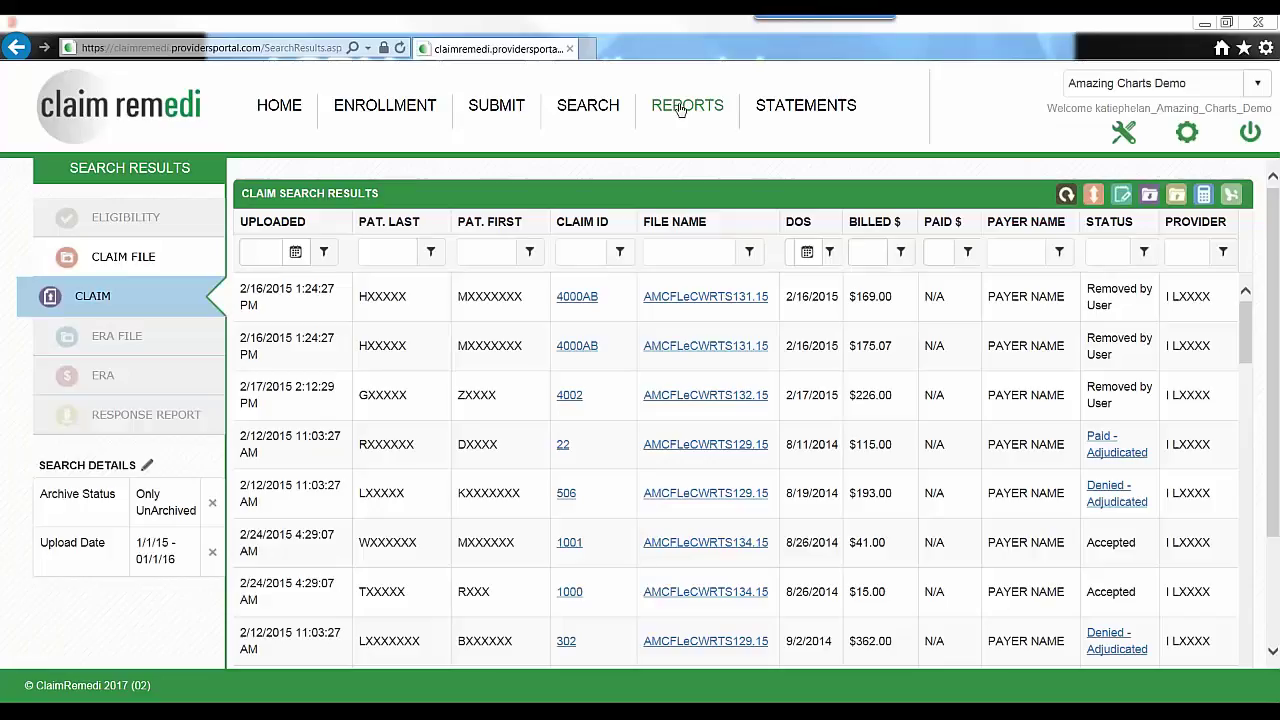
- Browse the available report types in the ClaimRemedi portal's Reporting window, closing it without selecting a report
{"action": "left_click", "coordinate": [679, 109]}
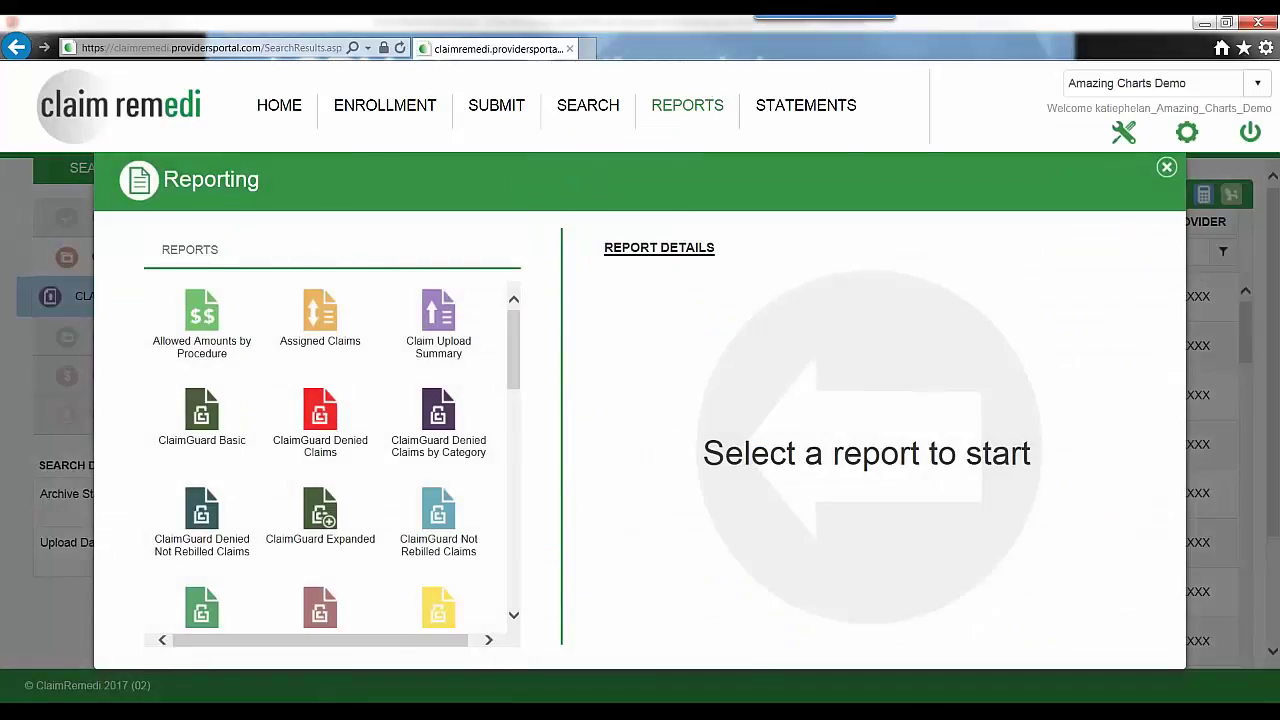
{"action": "scroll", "coordinate": [510, 356], "scroll_direction": "down", "scroll_amount": 3}
{"action": "left_click_drag", "start_coordinate": [519, 399], "coordinate": [517, 341]}
{"action": "mouse_move", "coordinate": [512, 343]}
{"action": "left_mouse_down"}
{"action": "mouse_move", "coordinate": [520, 566]}
{"action": "mouse_move", "coordinate": [519, 334]}
{"action": "left_mouse_up"}
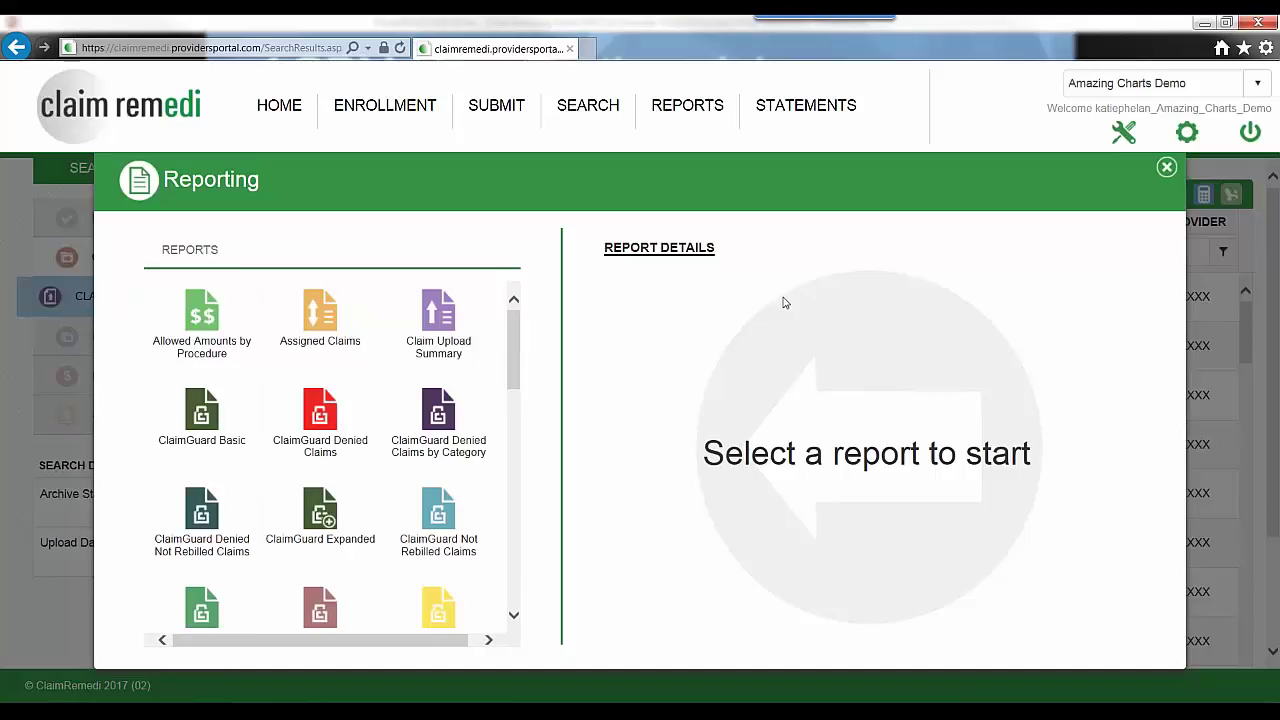
{"action": "left_click", "coordinate": [1166, 169]}
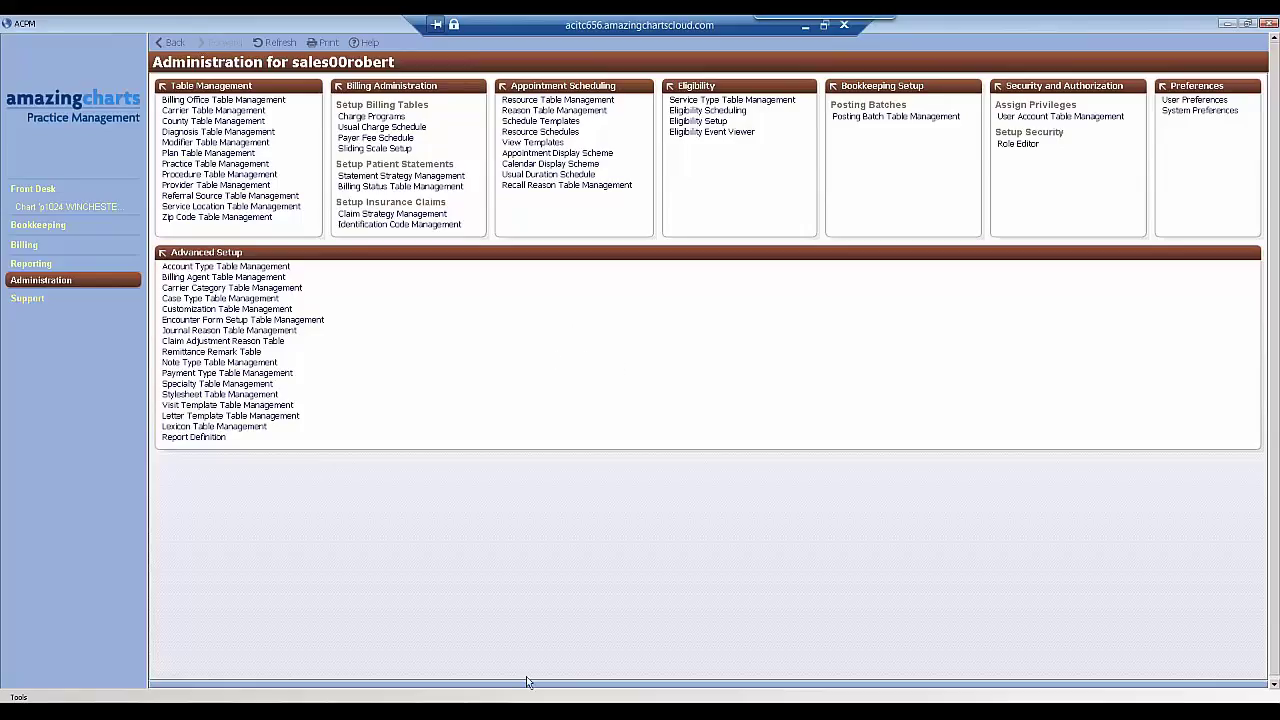
{"action": "key", "text": "alt+Tab"}
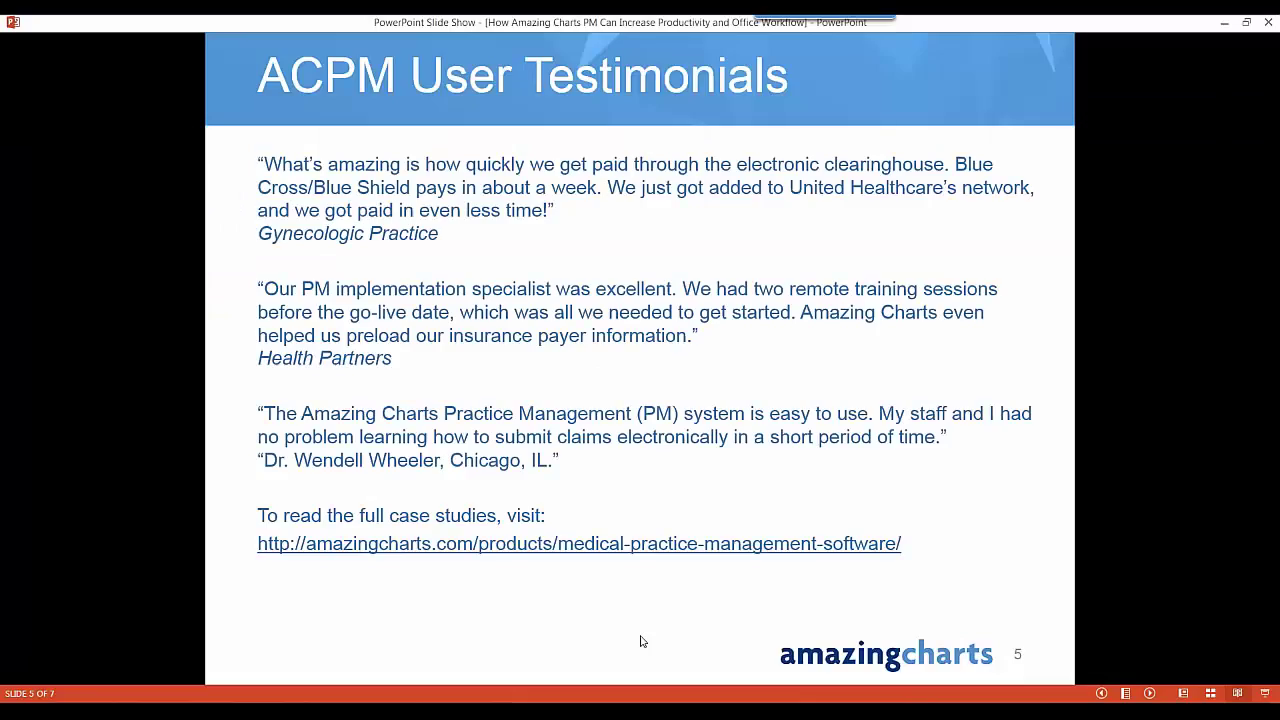
{"action": "key", "text": "Right"}
{"action": "key", "text": "Right"}
{"action": "key", "text": "Left"}
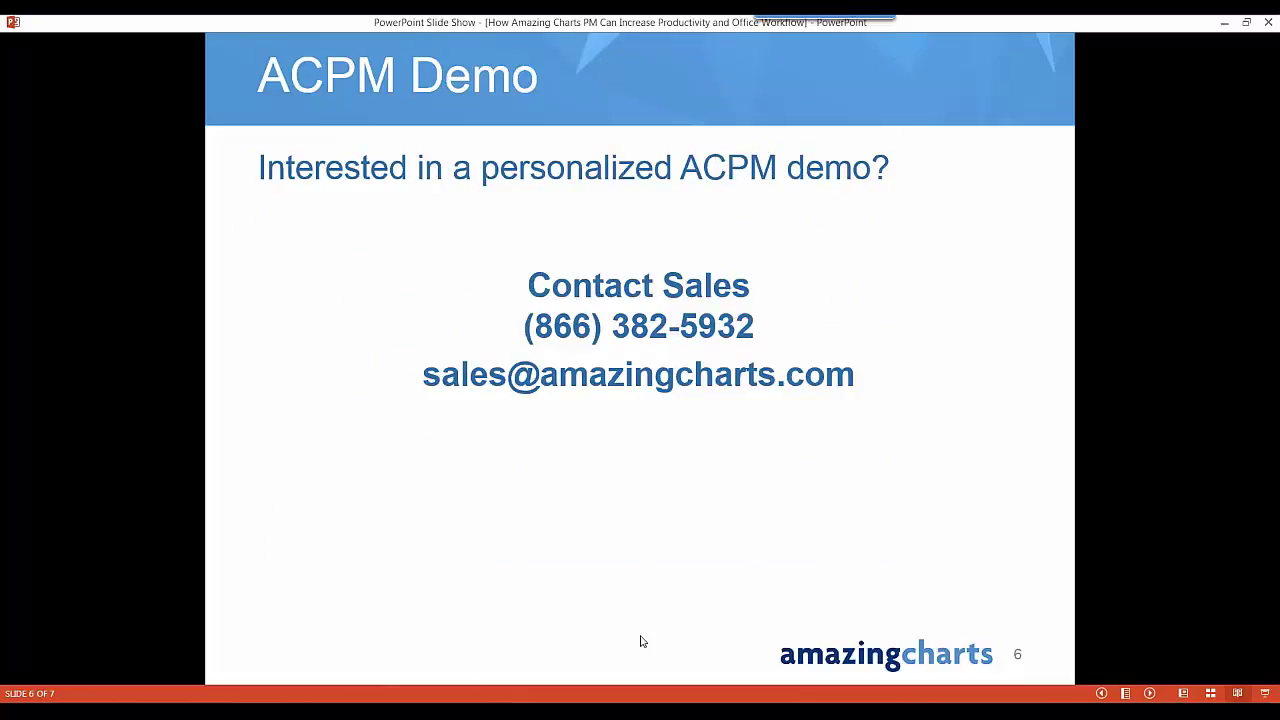